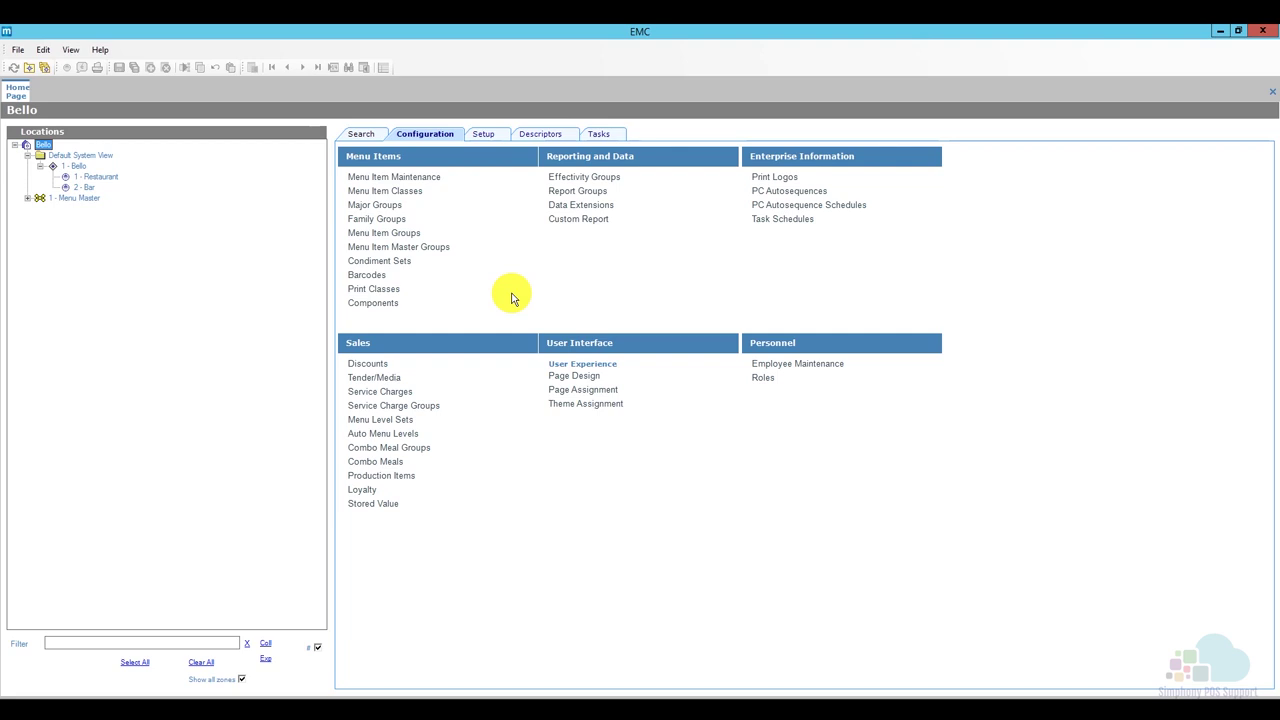
Open Sales > Menu Level Sets and select record 2 - Sub with its eight blank entries.
click(437, 137)
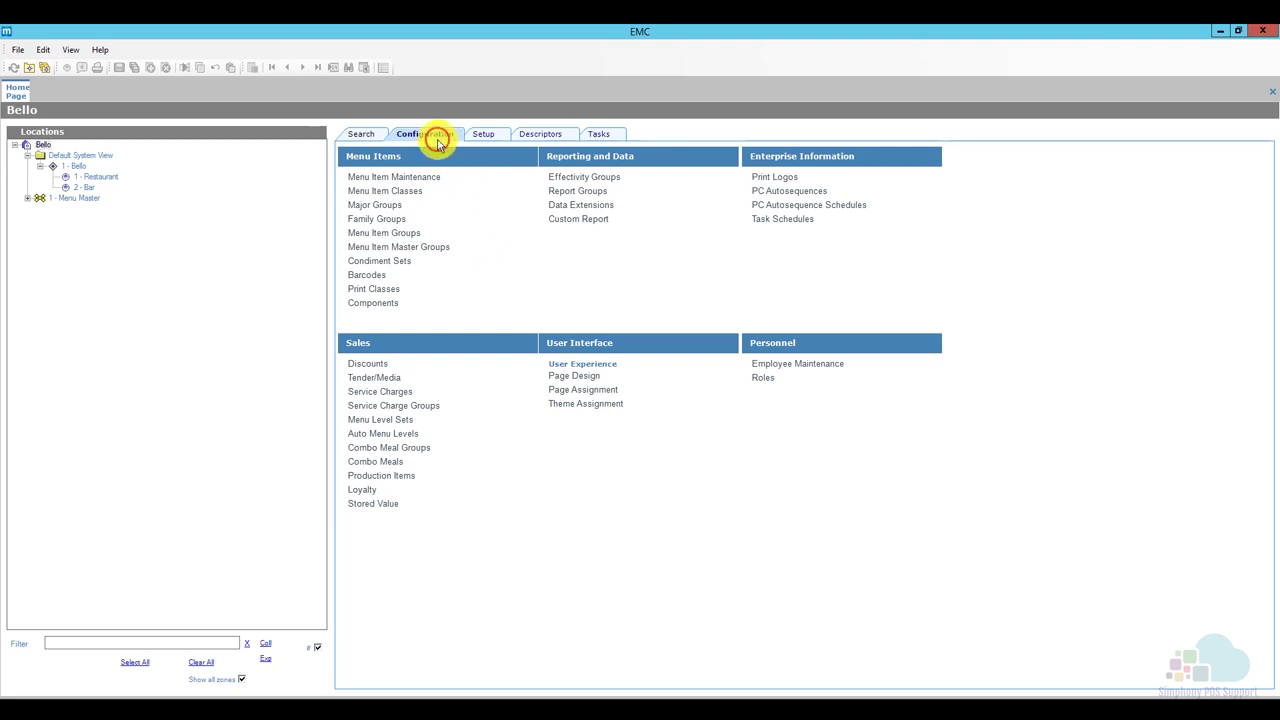
click(407, 421)
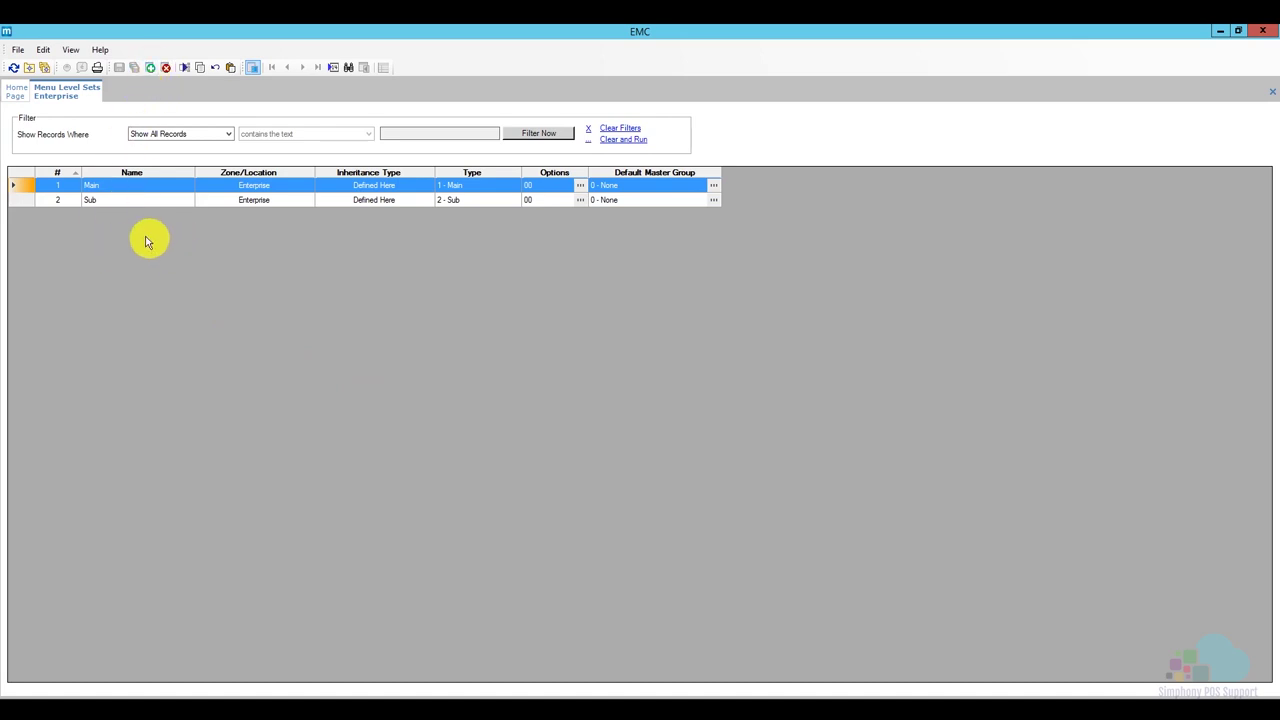
click(26, 189)
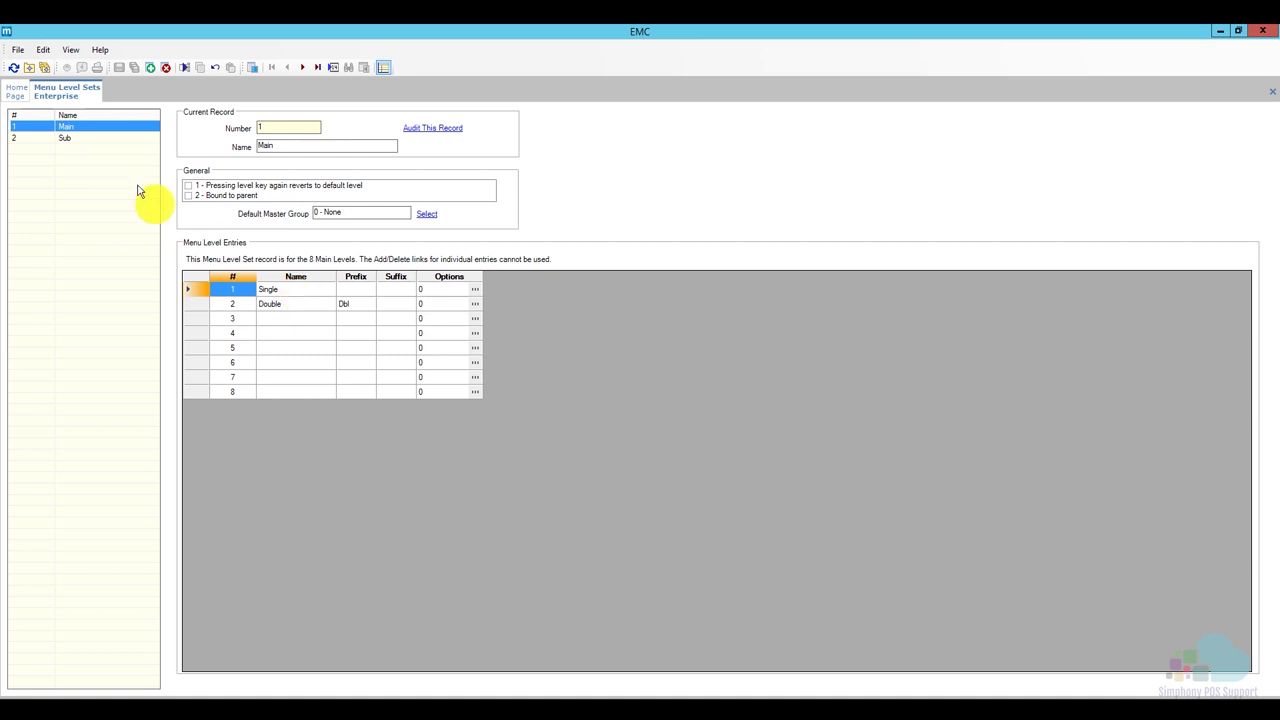
click(78, 138)
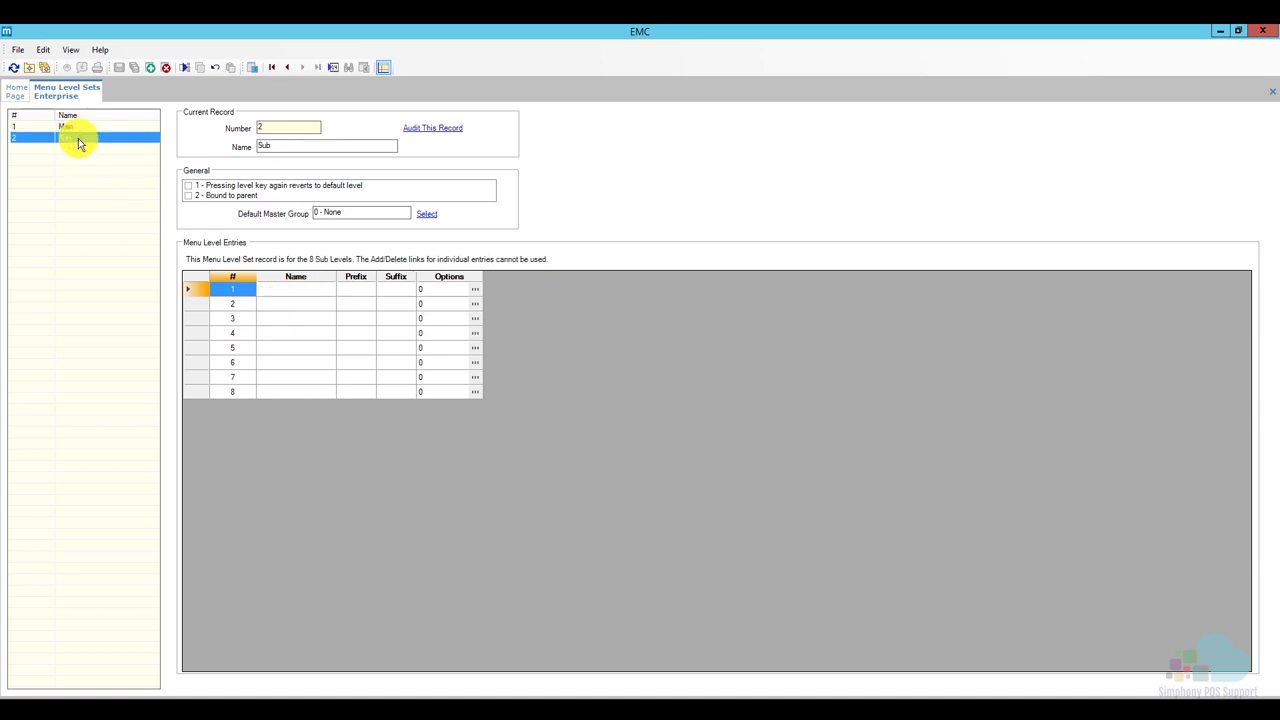
Enter 'Default' and 'Happy Hour' as the names of sub levels 1 and 2.
click(286, 290)
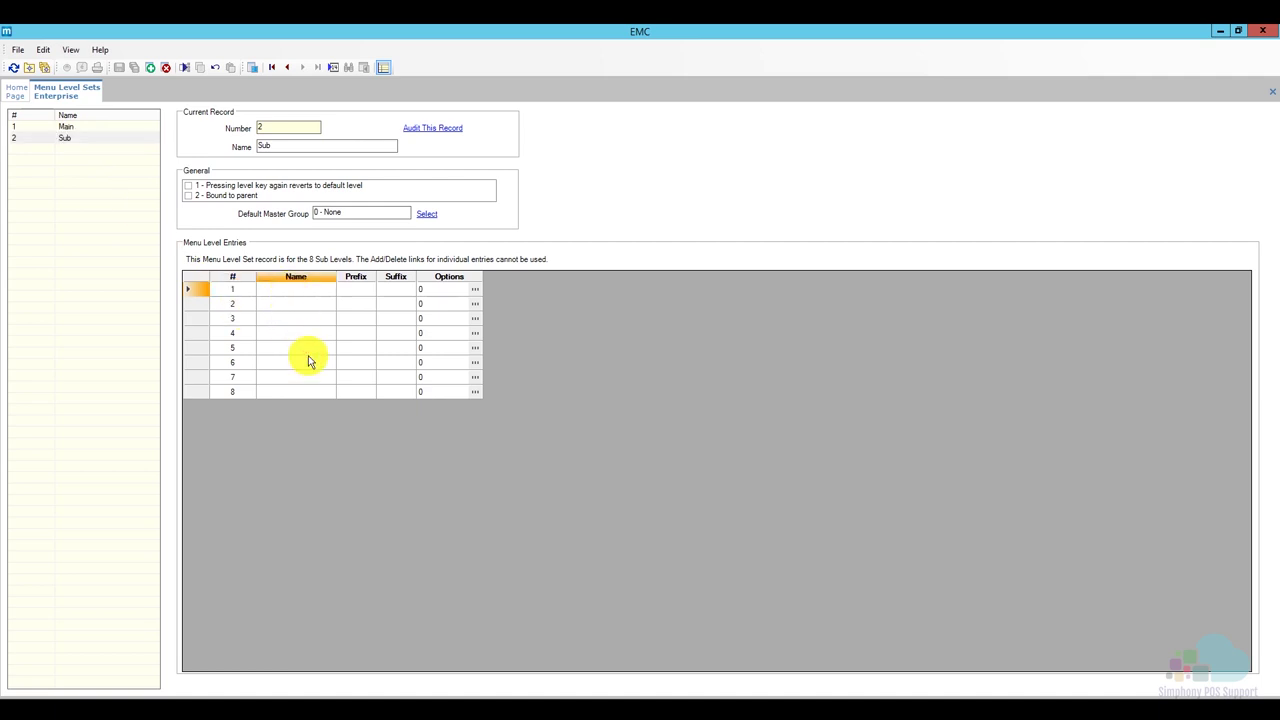
text(Default)
click(287, 303)
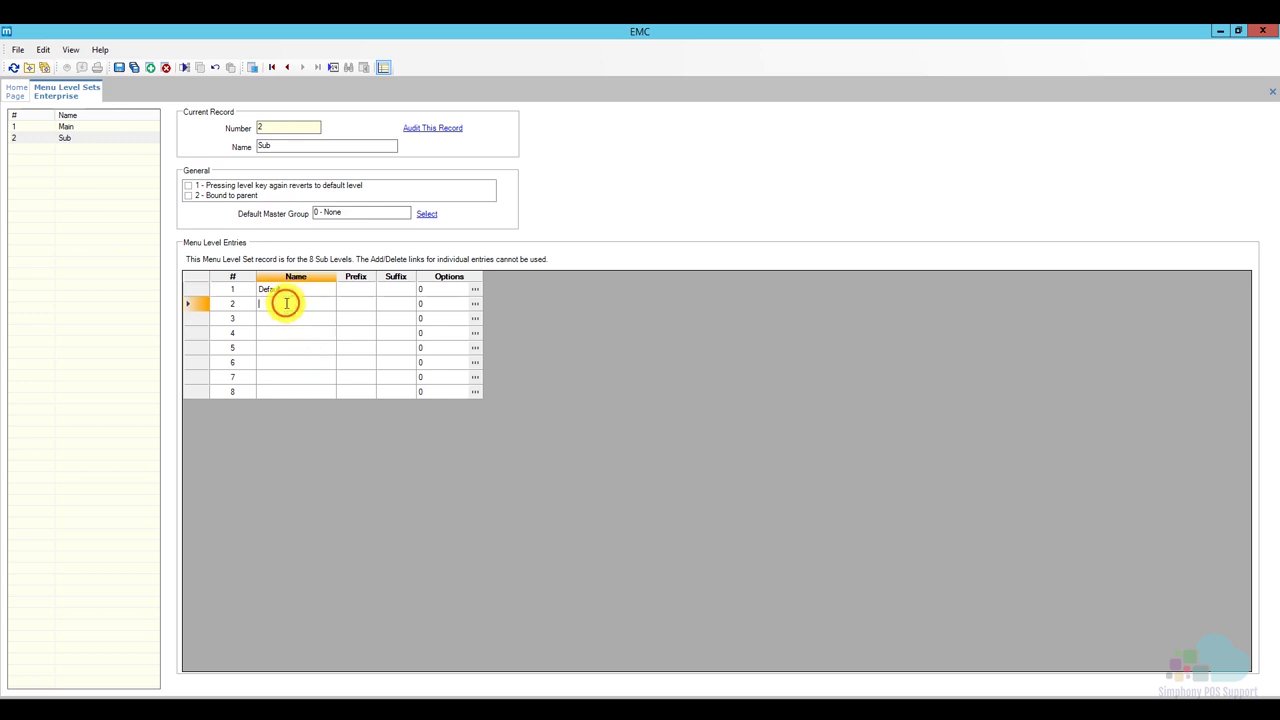
text(H)
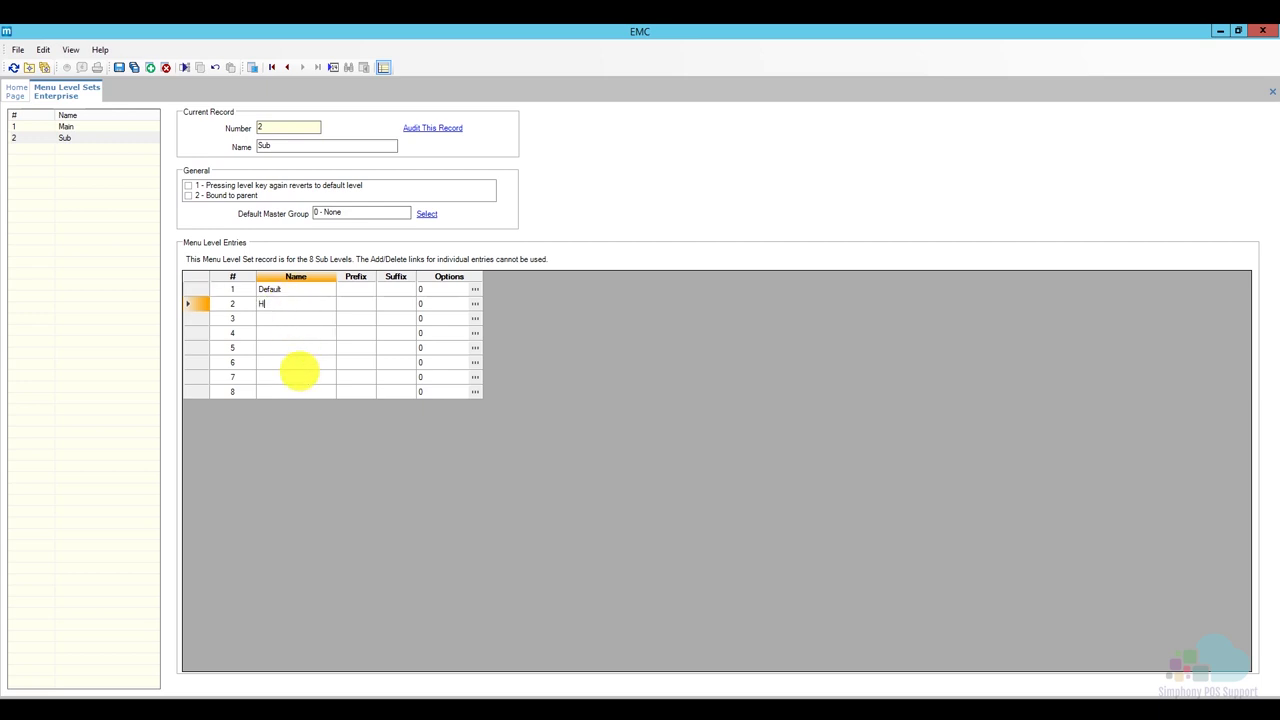
text(appy Hour)
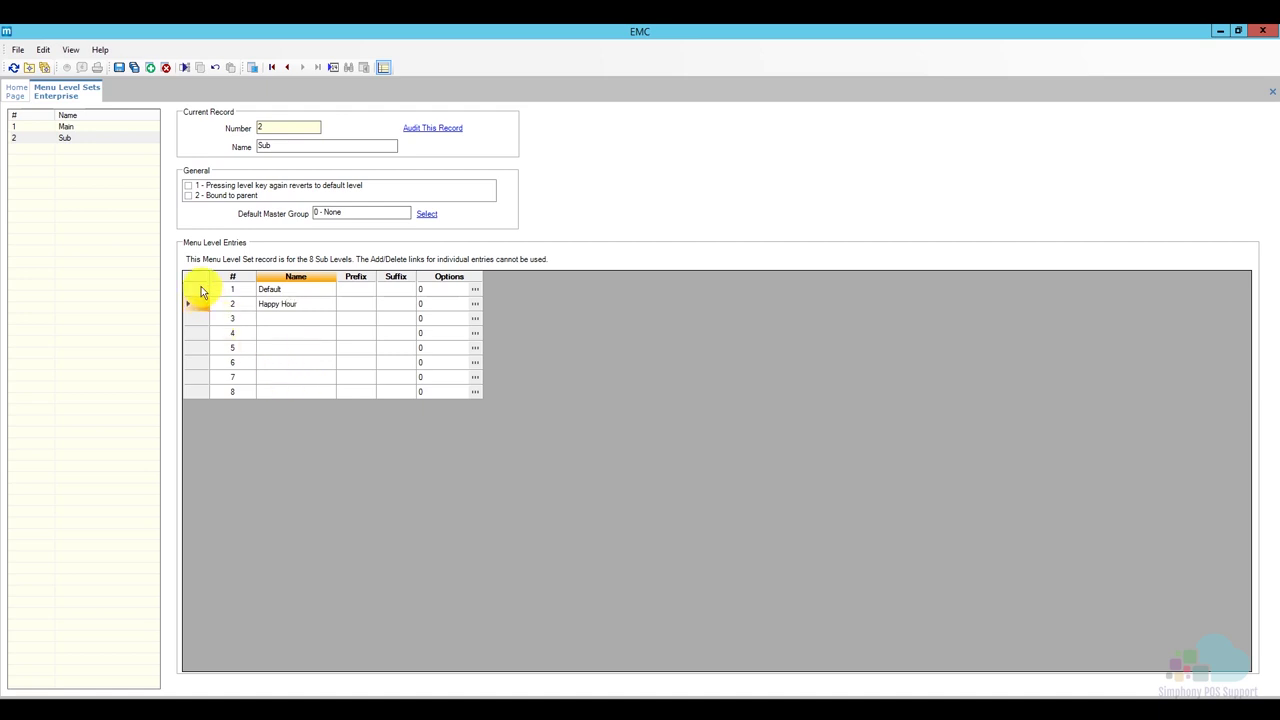
click(199, 289)
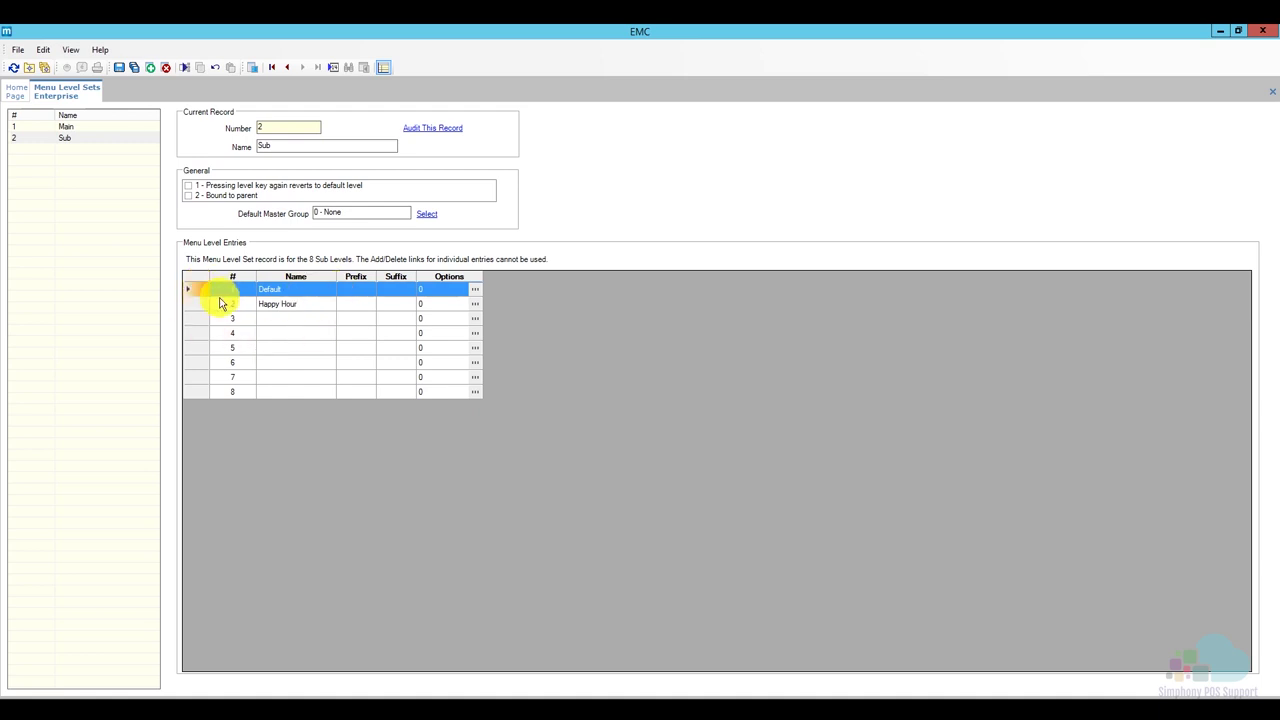
click(200, 304)
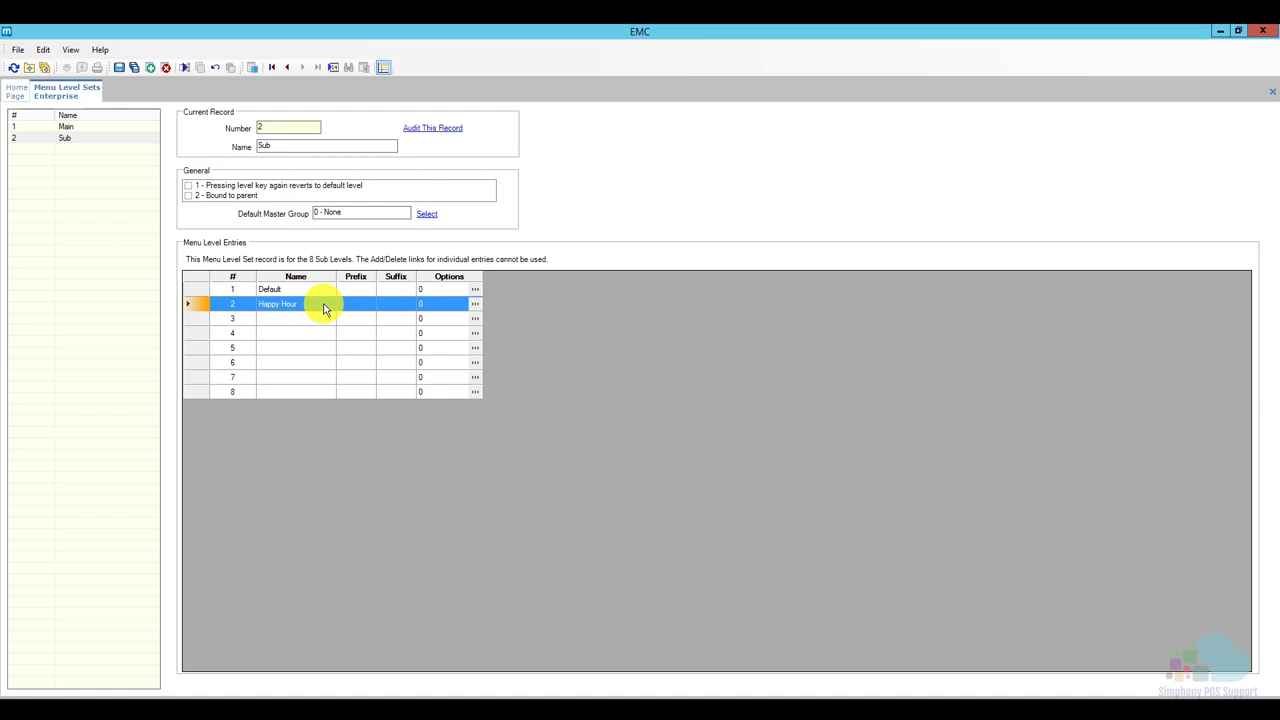
Save the sub level names and close the Menu Level Sets page.
click(119, 67)
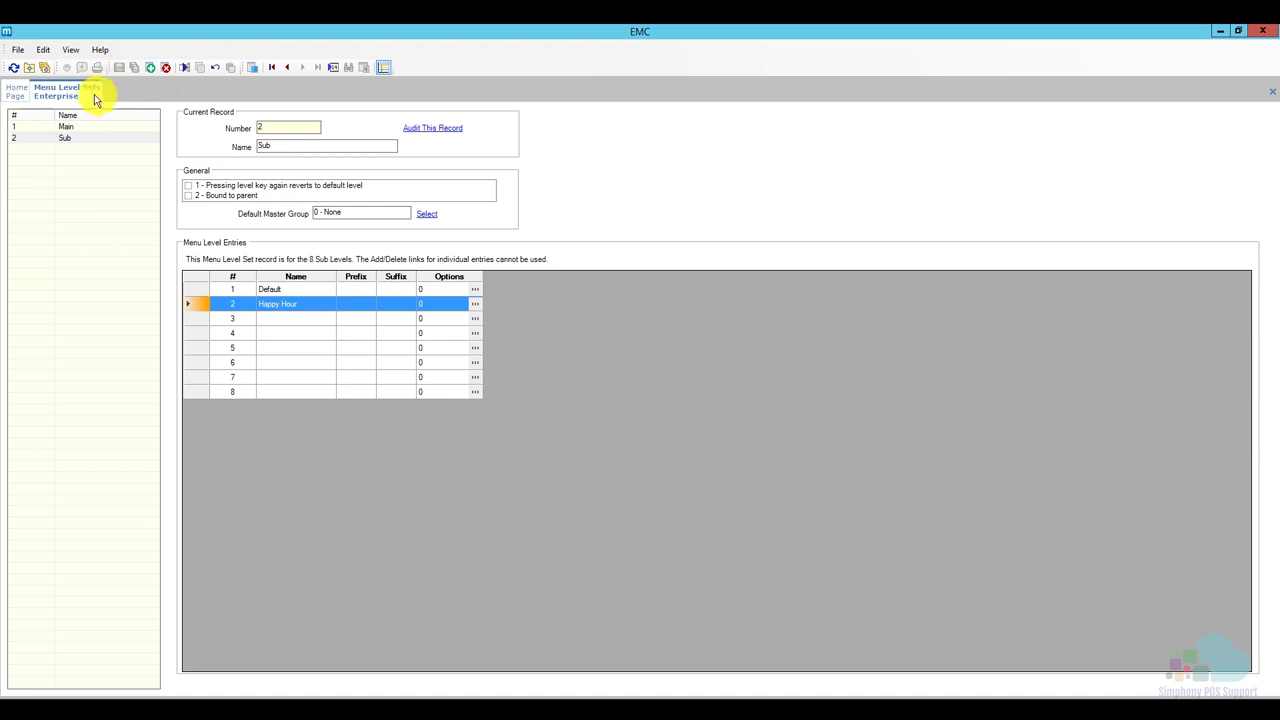
right_click(96, 100)
click(110, 94)
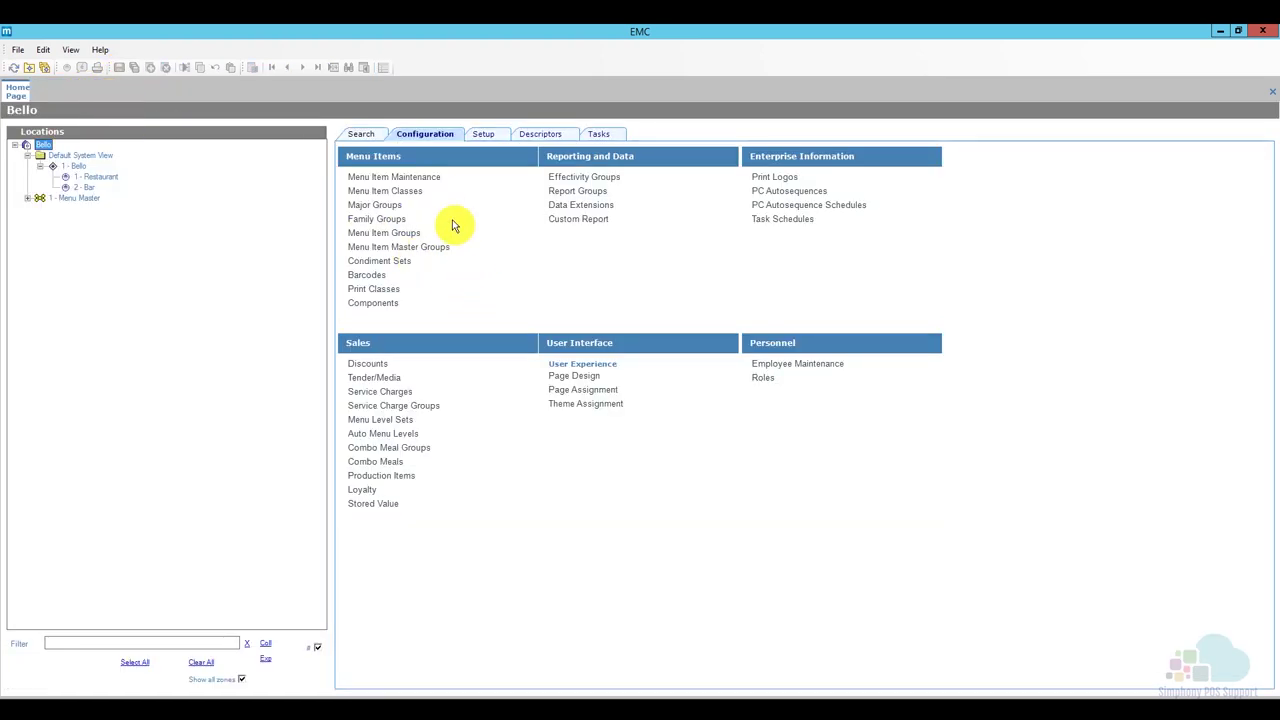
Load all menu item masters in Menu Item Maintenance and find 'bud' by Name, reaching 35001 Bud.
click(424, 178)
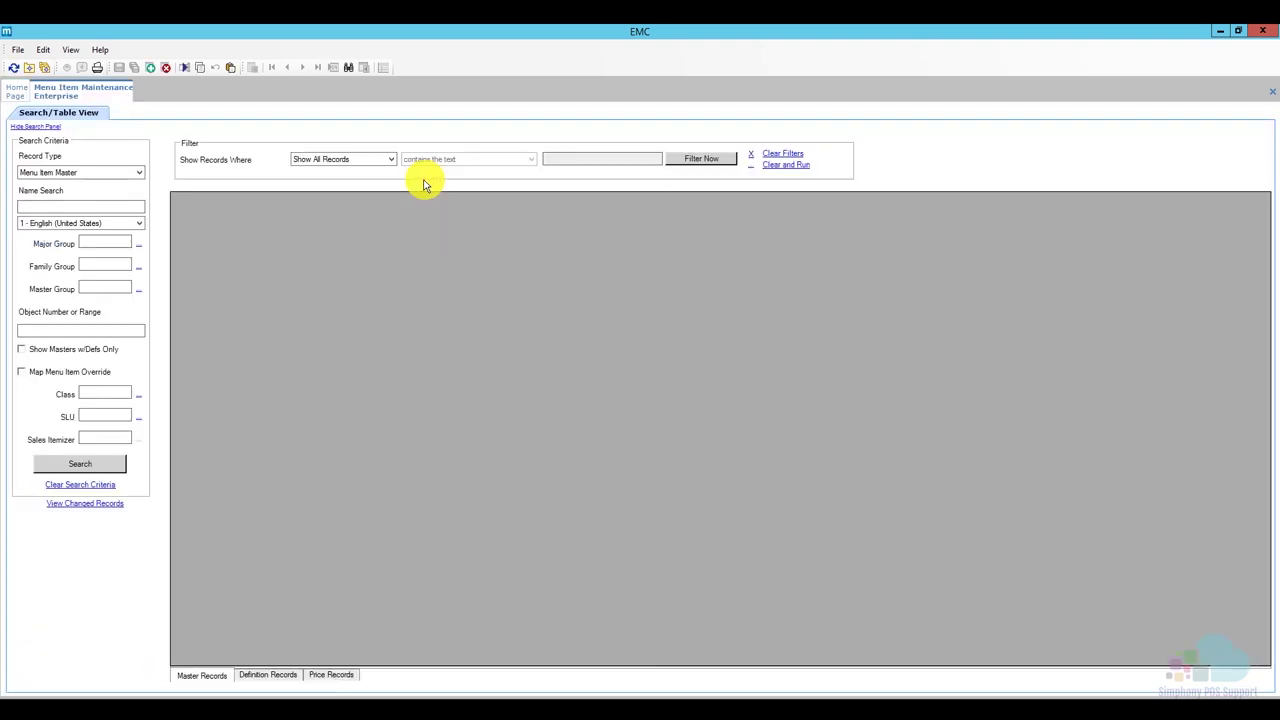
click(92, 470)
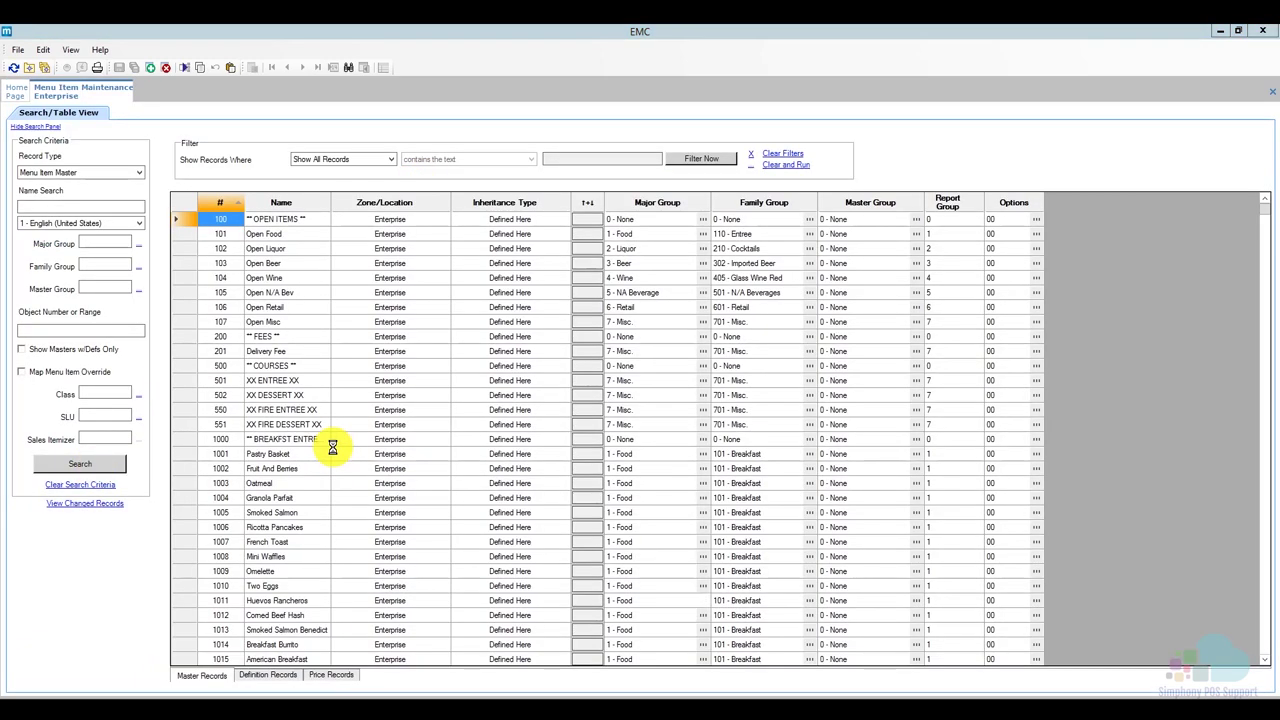
click(348, 67)
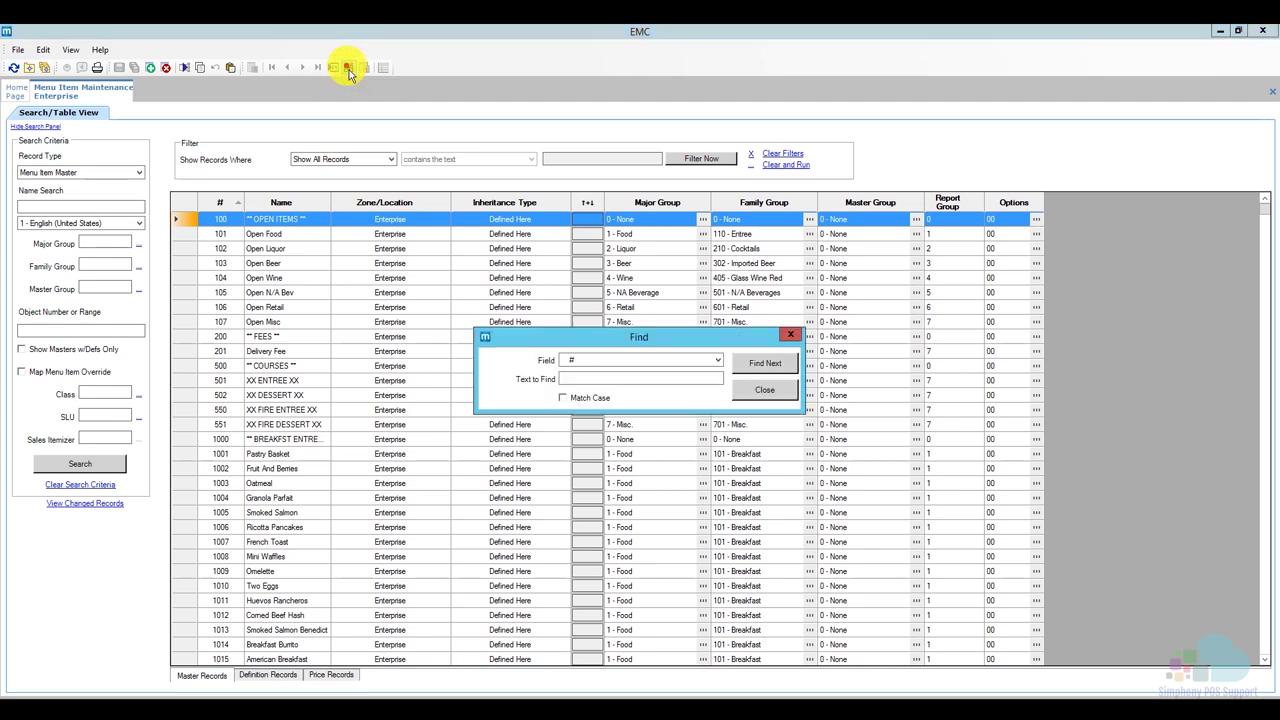
click(586, 360)
click(607, 378)
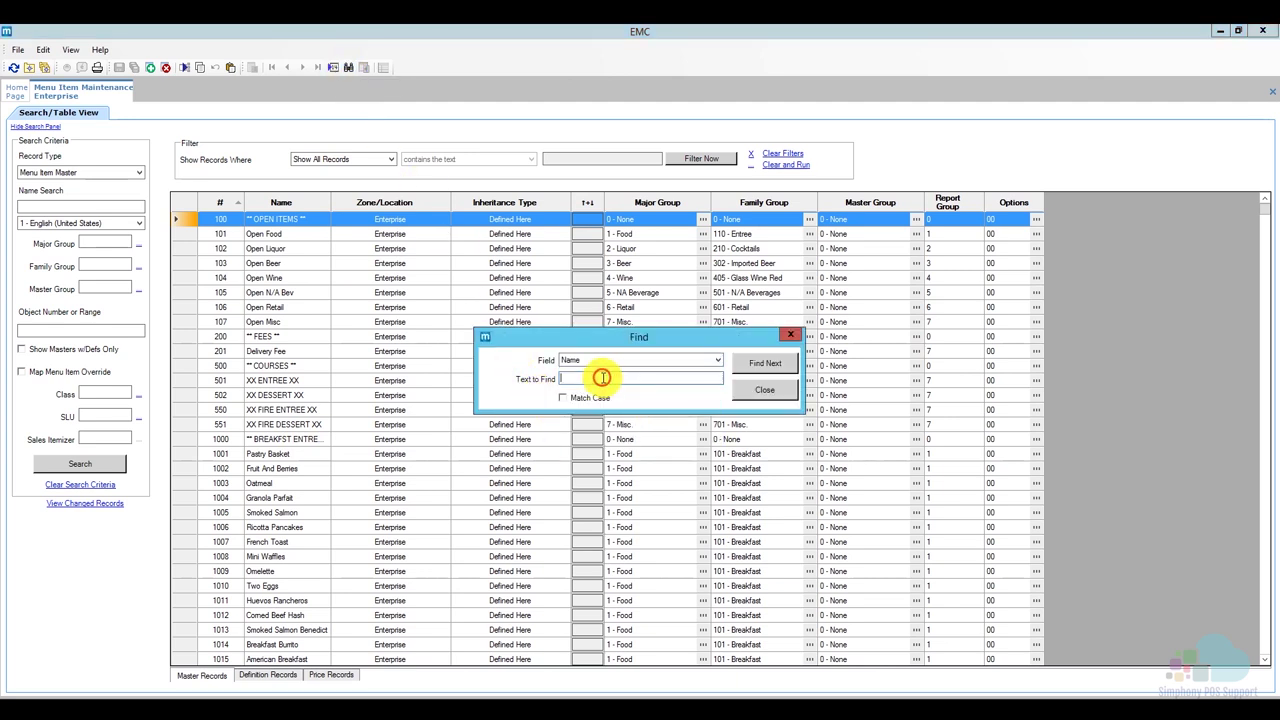
text(bud)
click(758, 363)
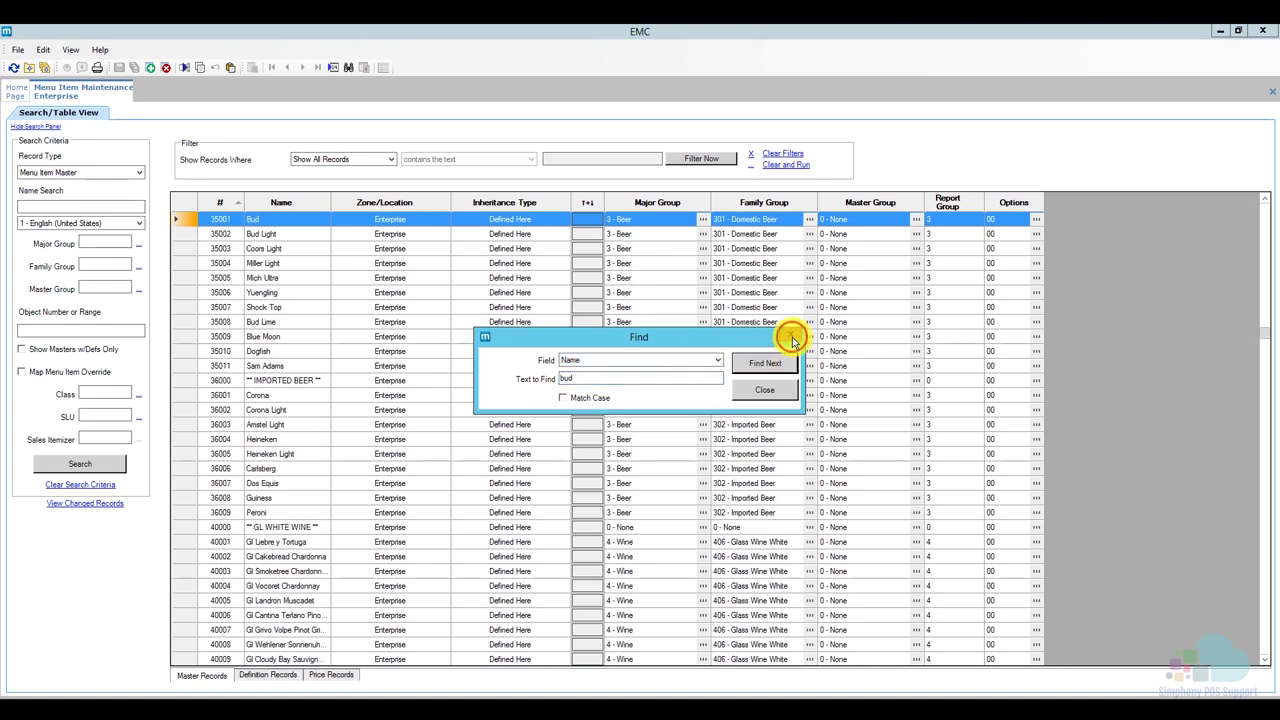
click(791, 335)
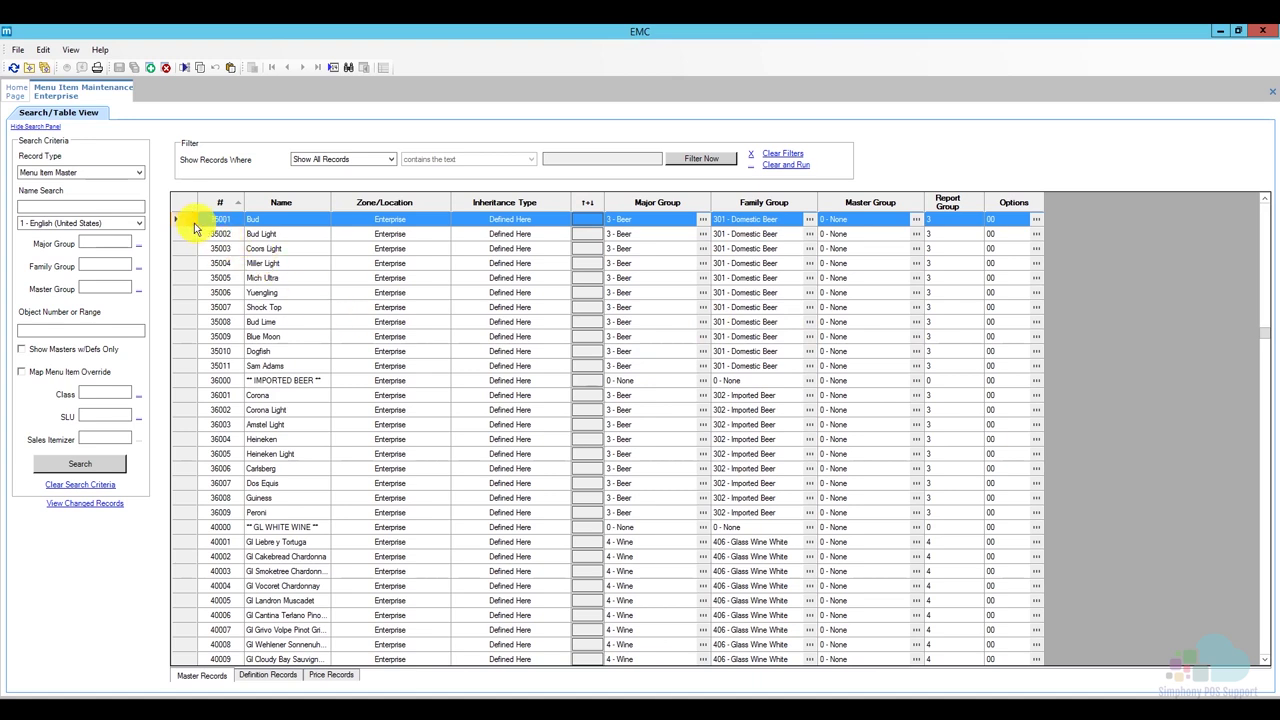
scroll(185, 222, up, 1)
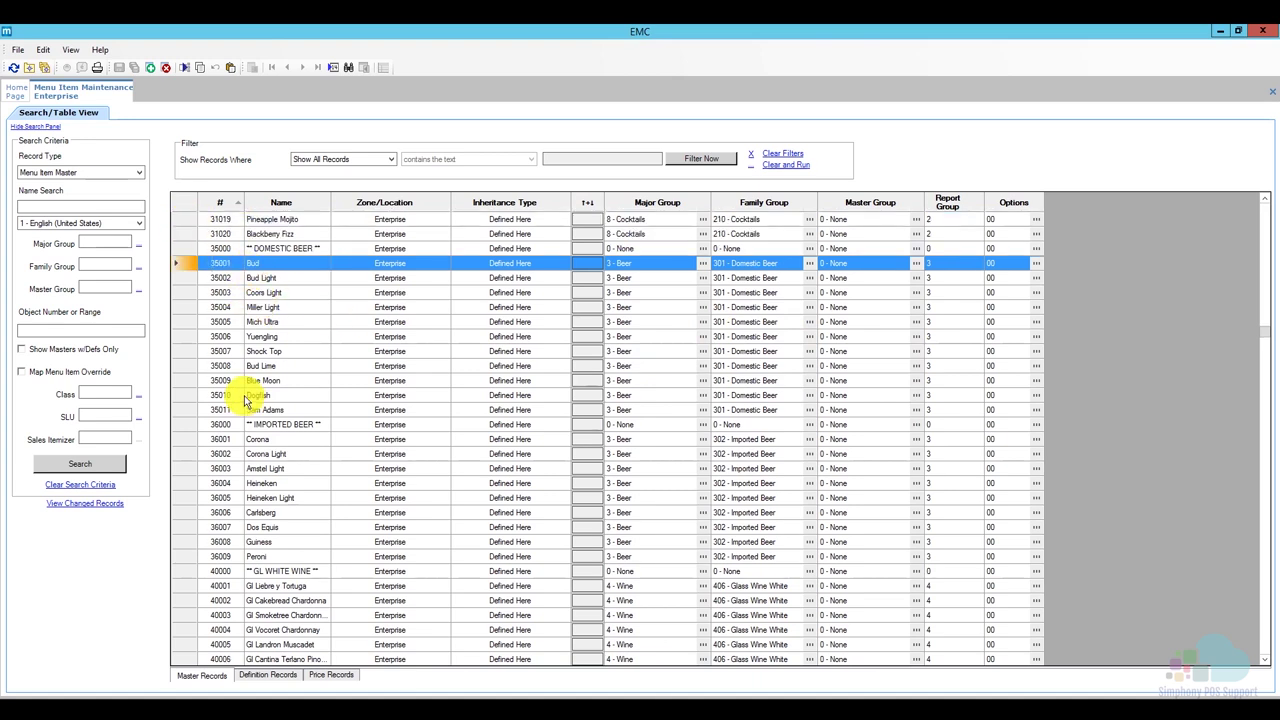
Insert a menu item copied from 35001 Bud, named 'HH Beer' with record number 35500.
click(148, 73)
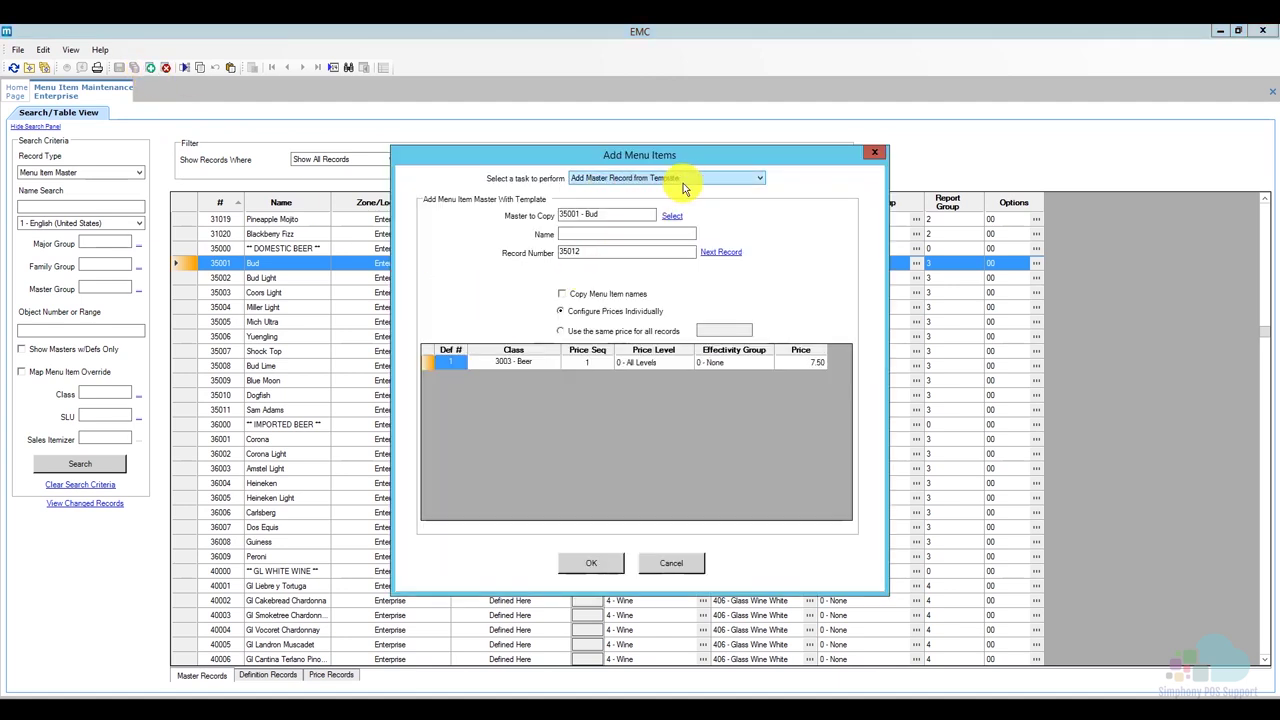
click(607, 233)
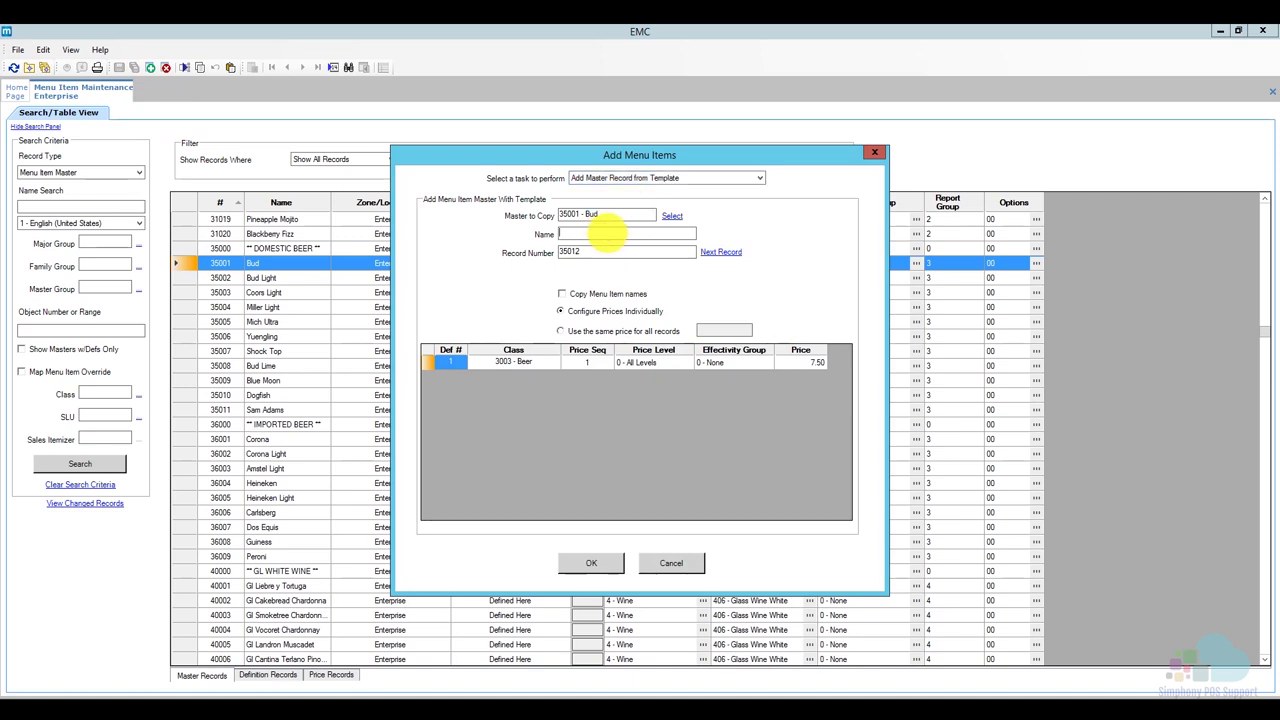
text(HH Beer)
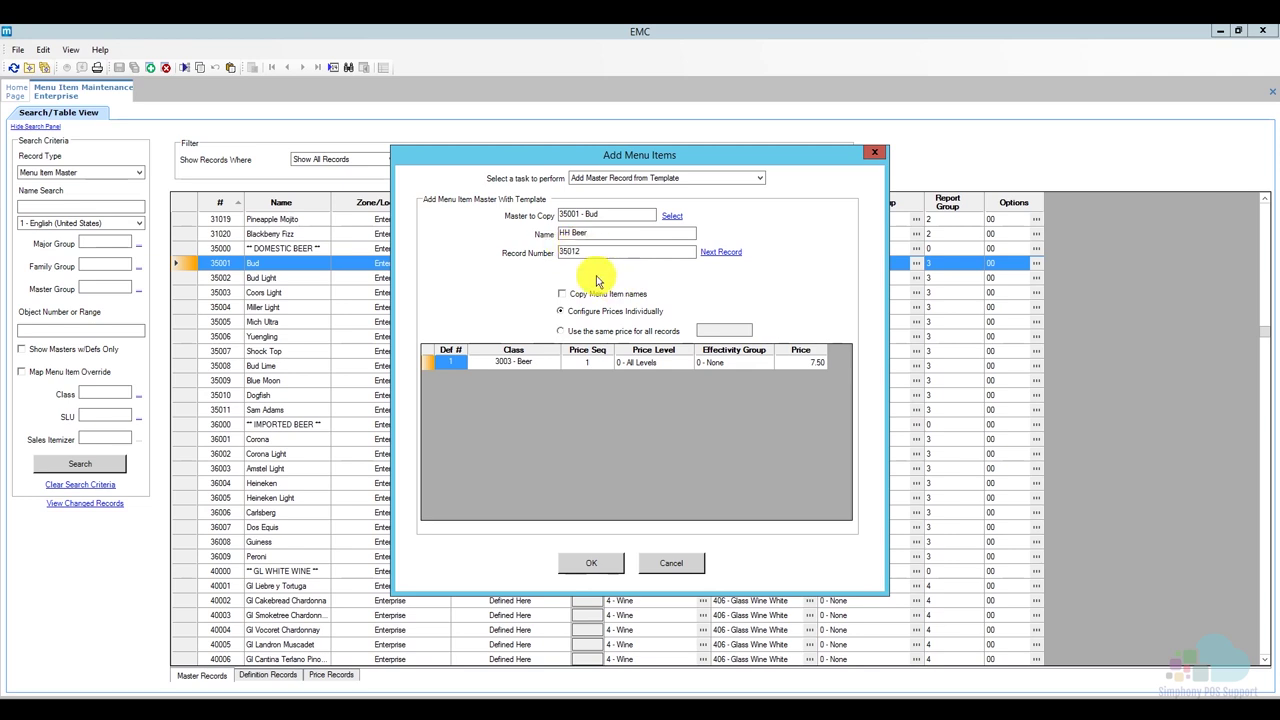
double_click(575, 253)
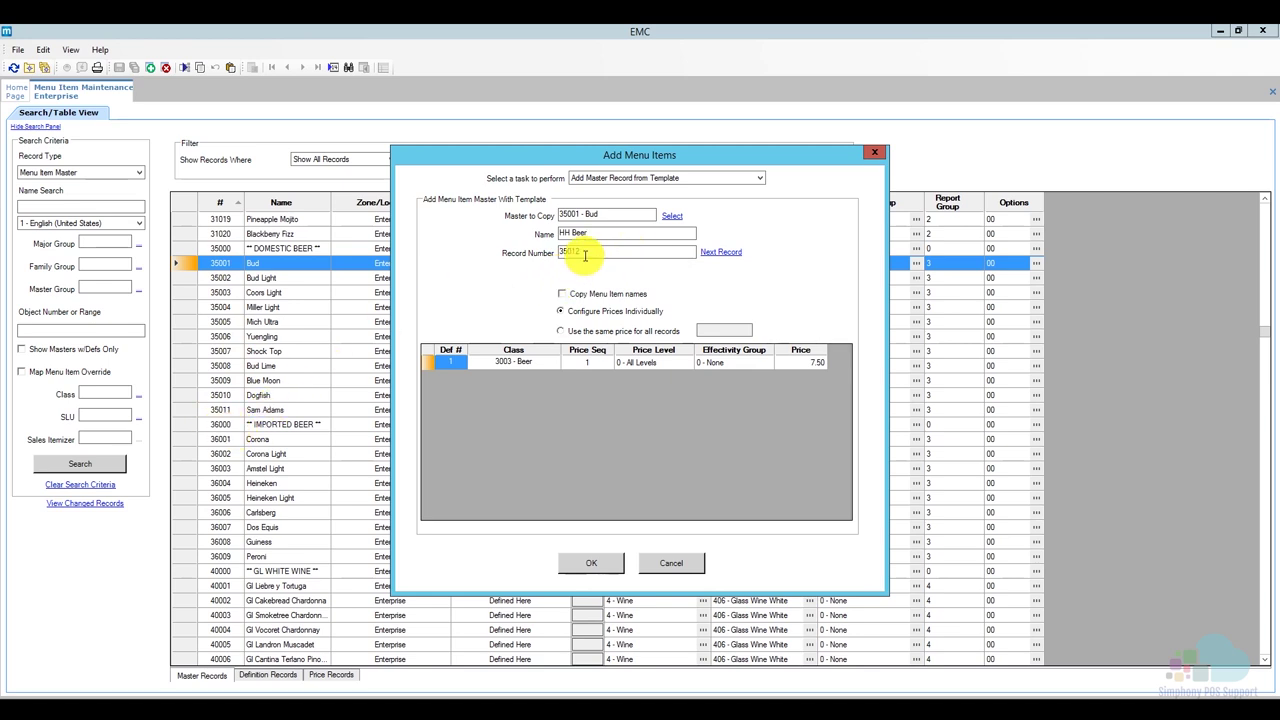
key(BackSpace)
key(BackSpace)
key(BackSpace)
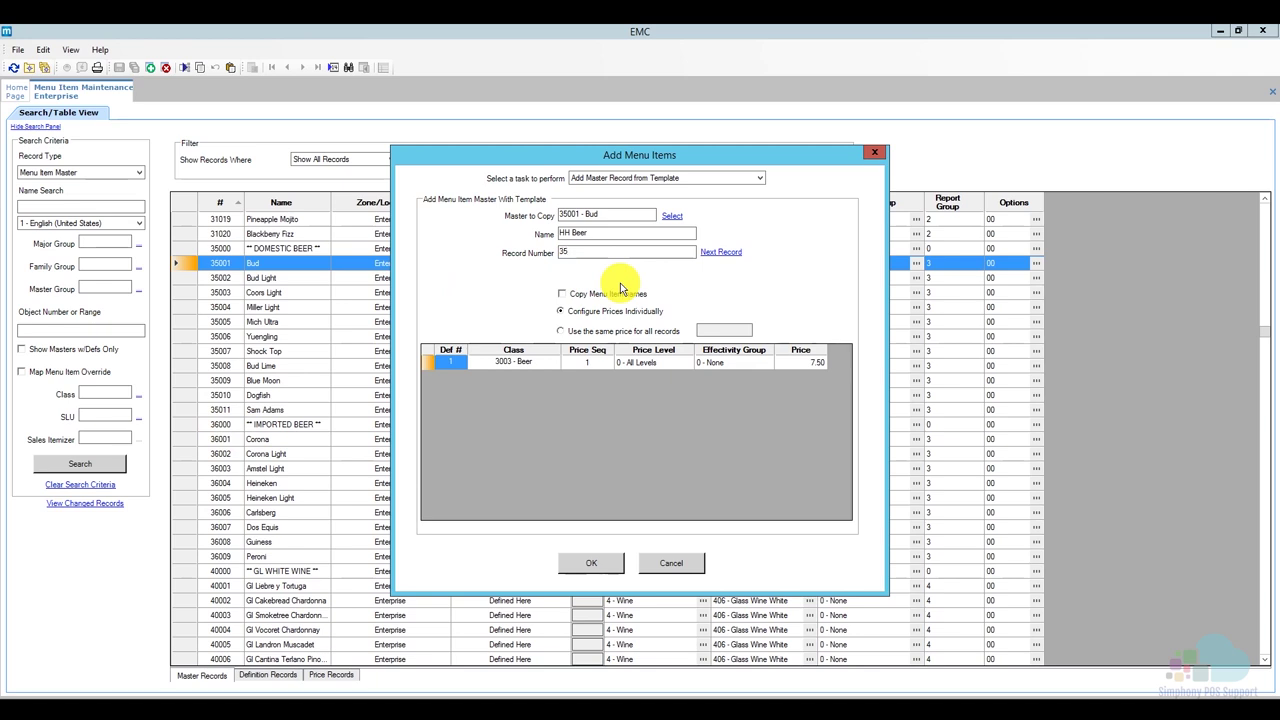
text(500)
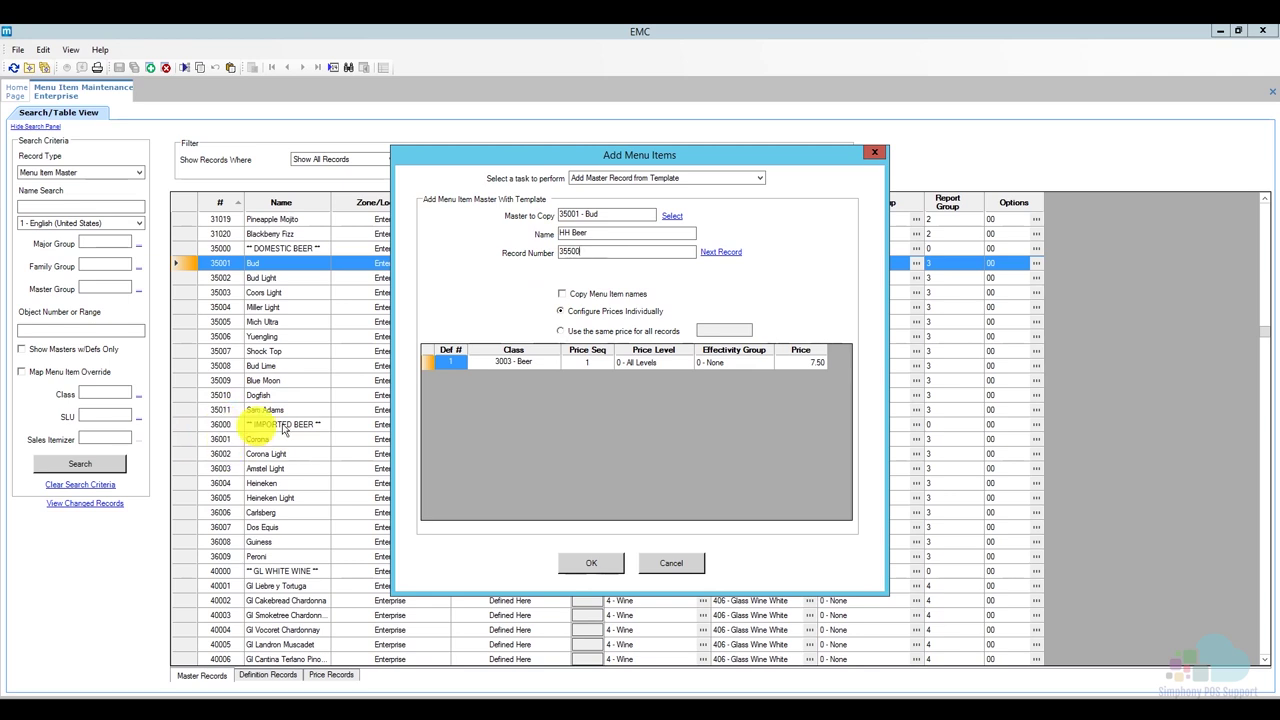
click(601, 565)
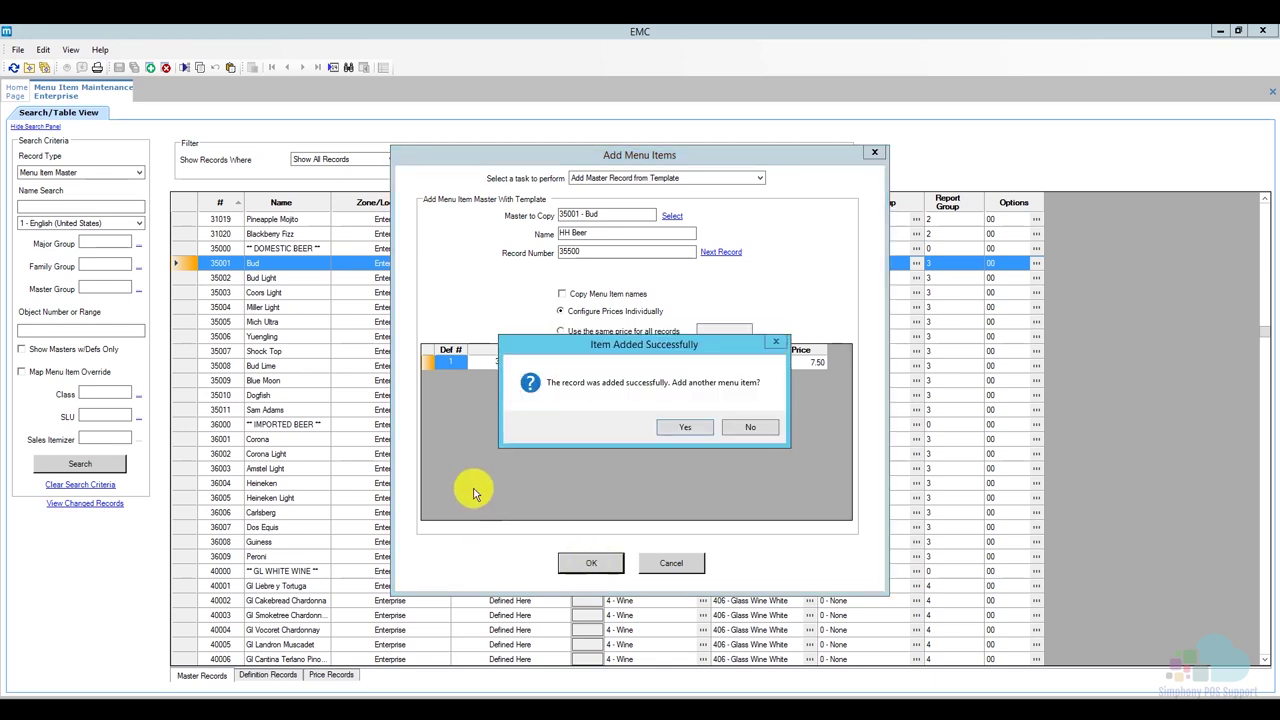
click(760, 436)
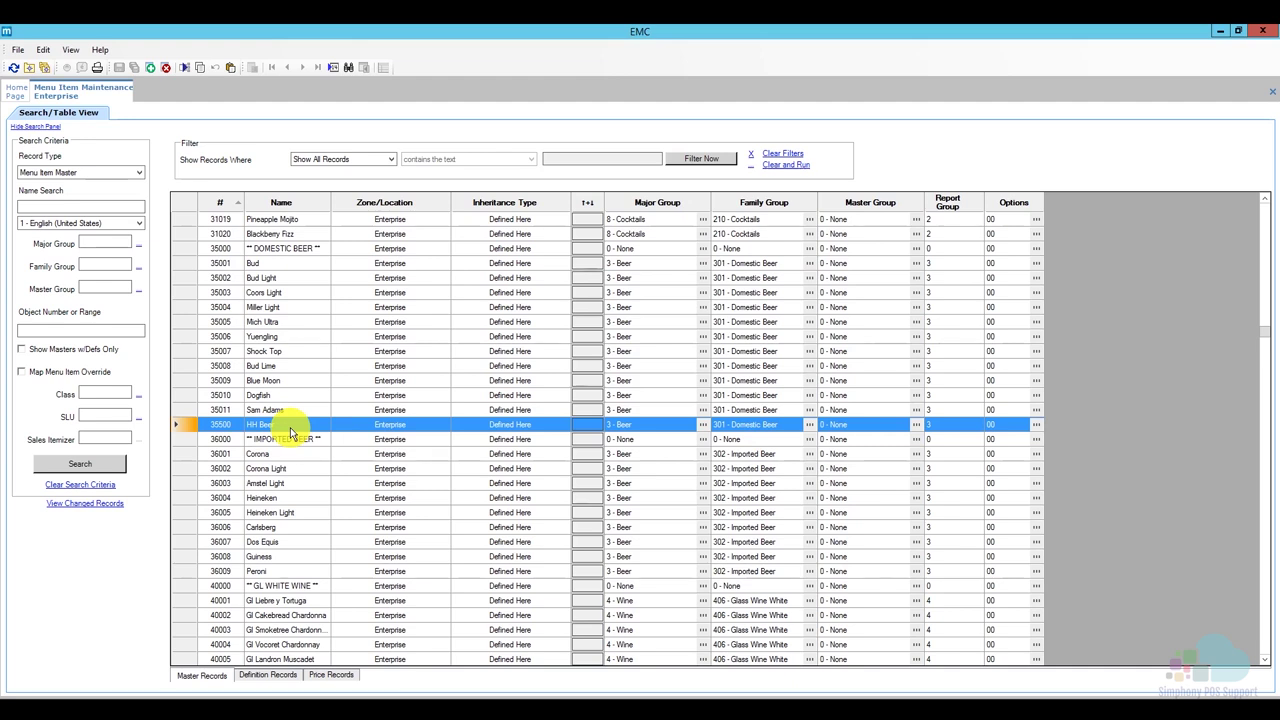
Copy Gl Fatum Arien Blend (40031) into a new item 'HH Wine', record number 40500.
scroll(290, 427, down, 3)
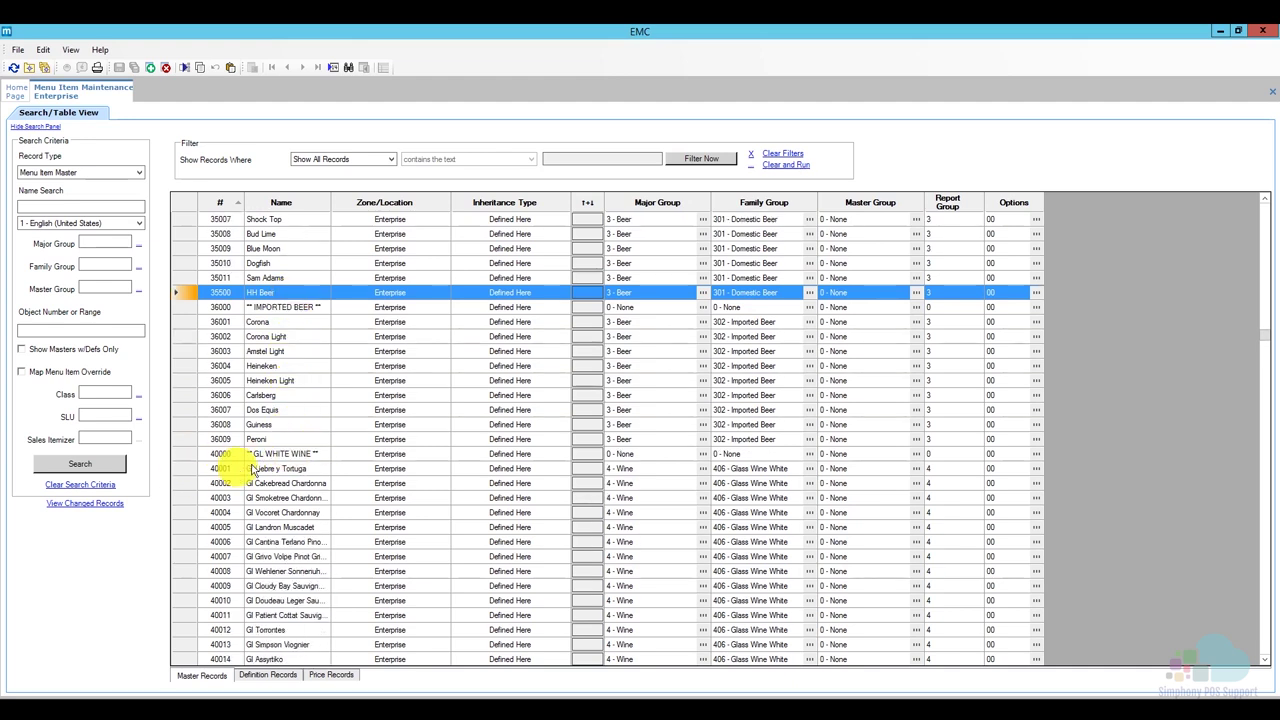
scroll(305, 475, down, 2)
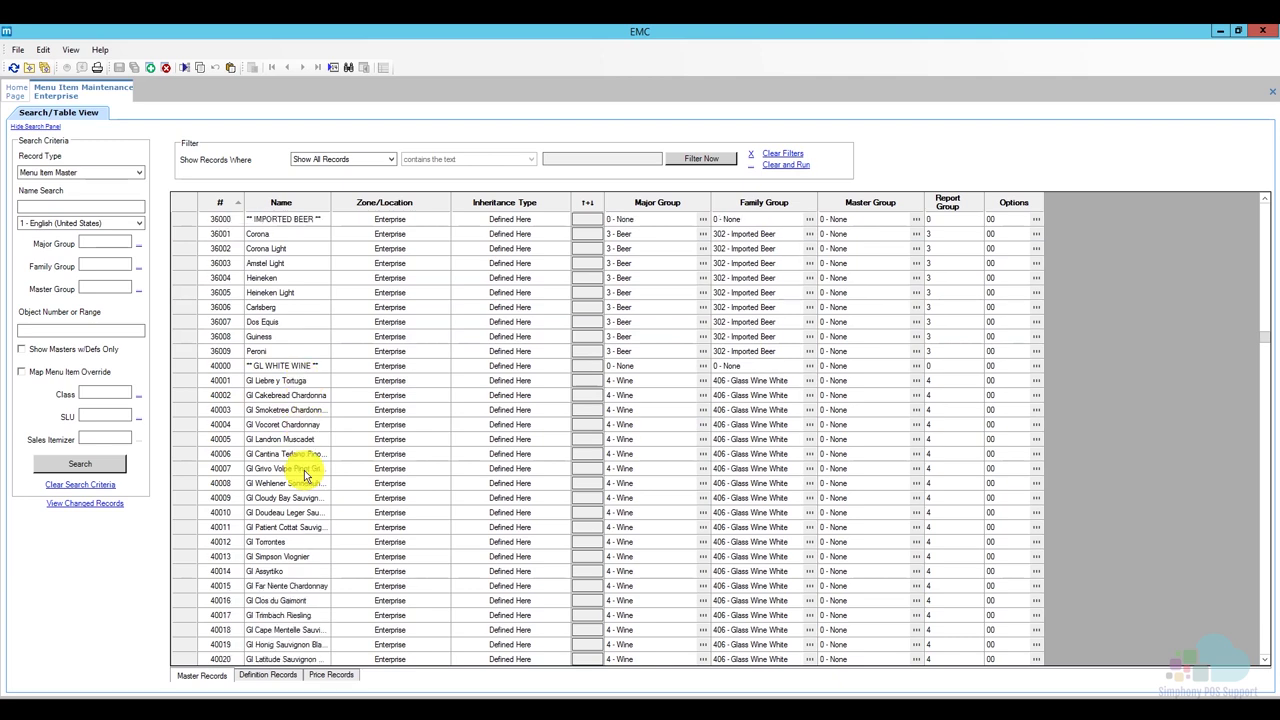
scroll(305, 475, down, 12)
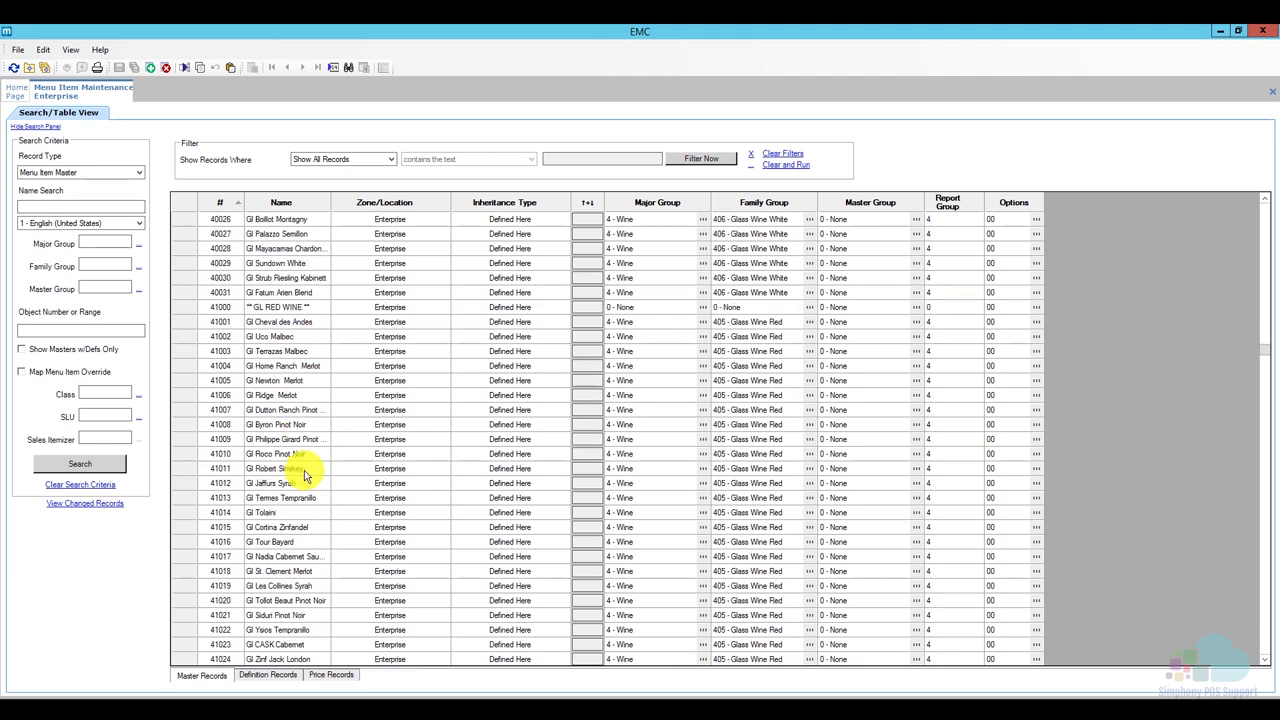
click(195, 292)
scroll(320, 325, up, 1)
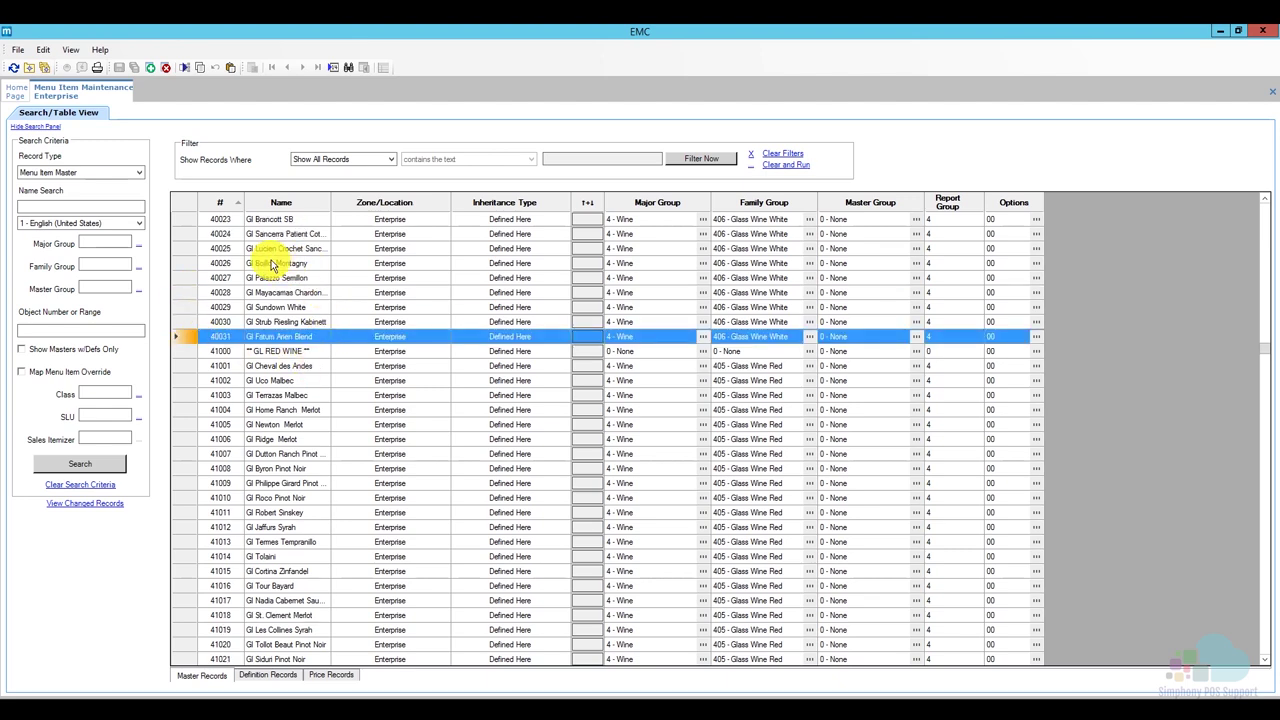
click(152, 68)
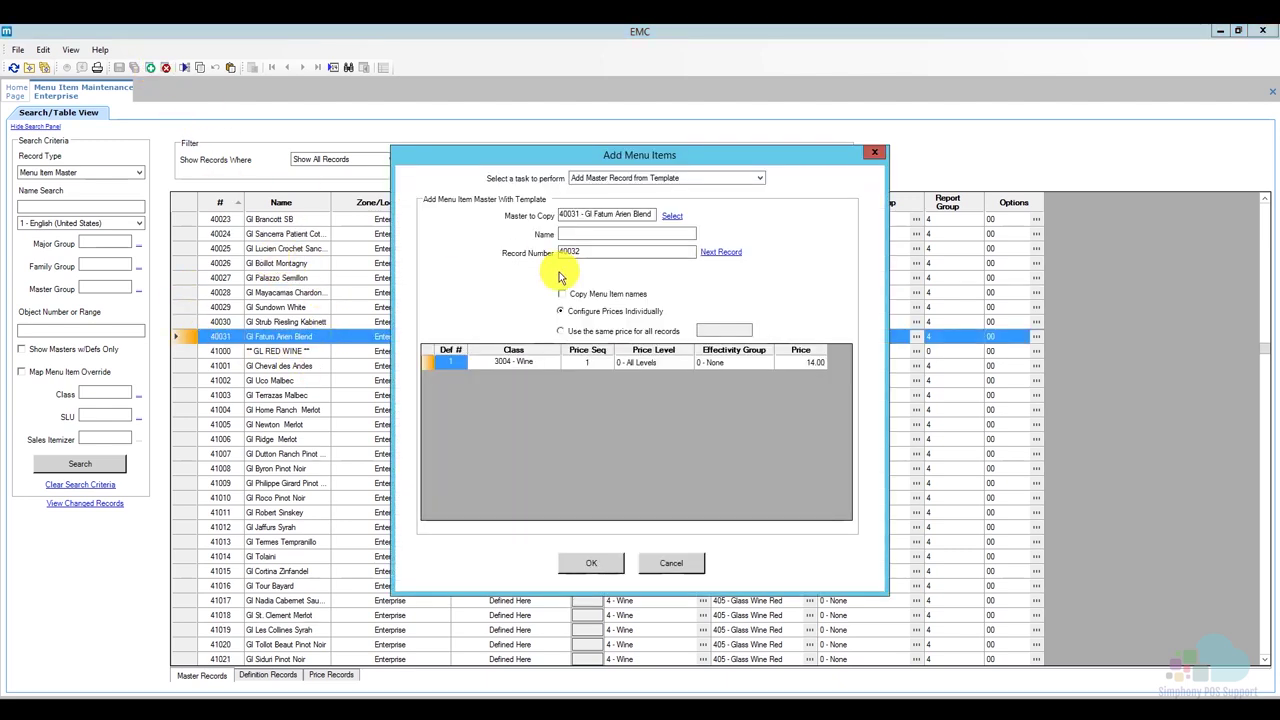
click(589, 235)
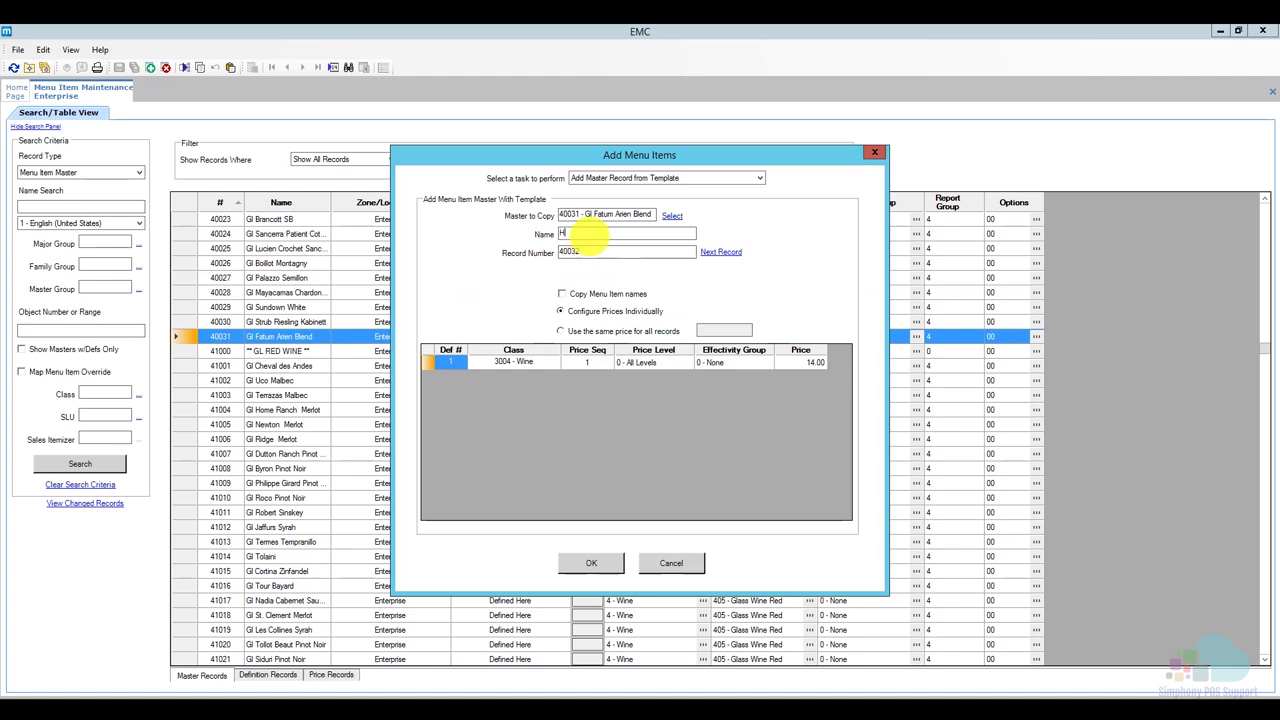
text(HH Wine)
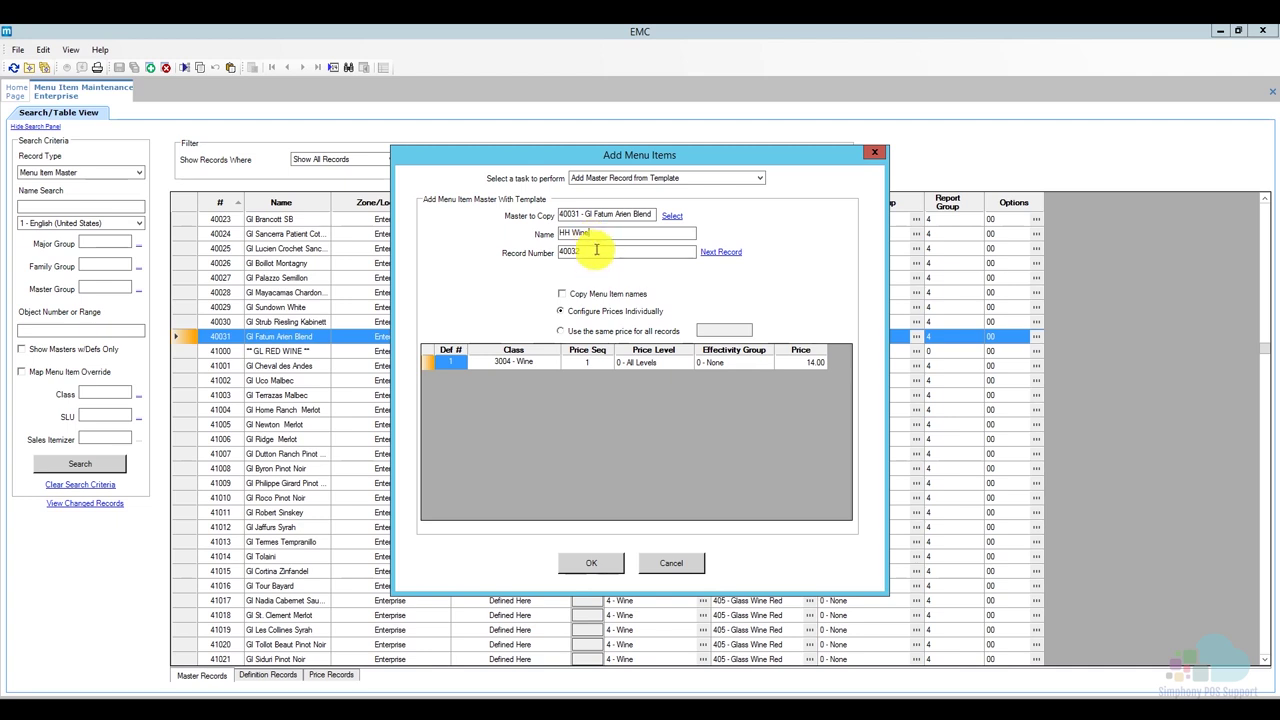
click(596, 251)
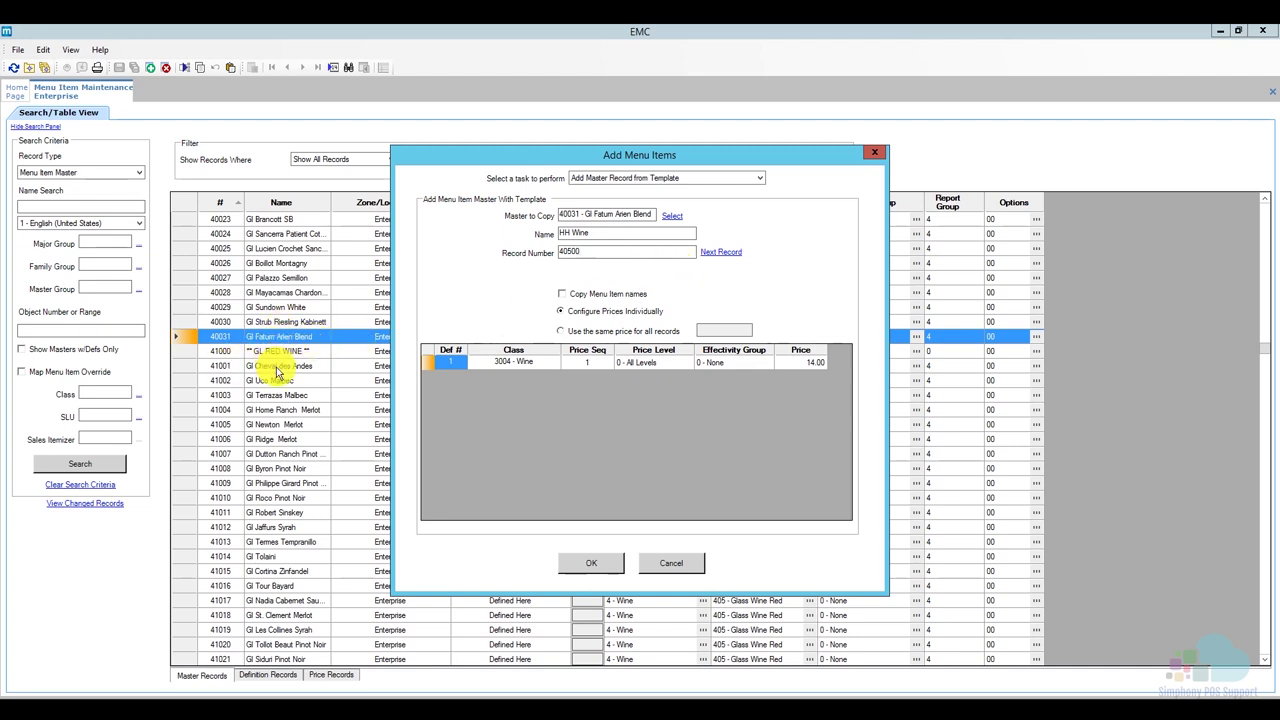
click(591, 562)
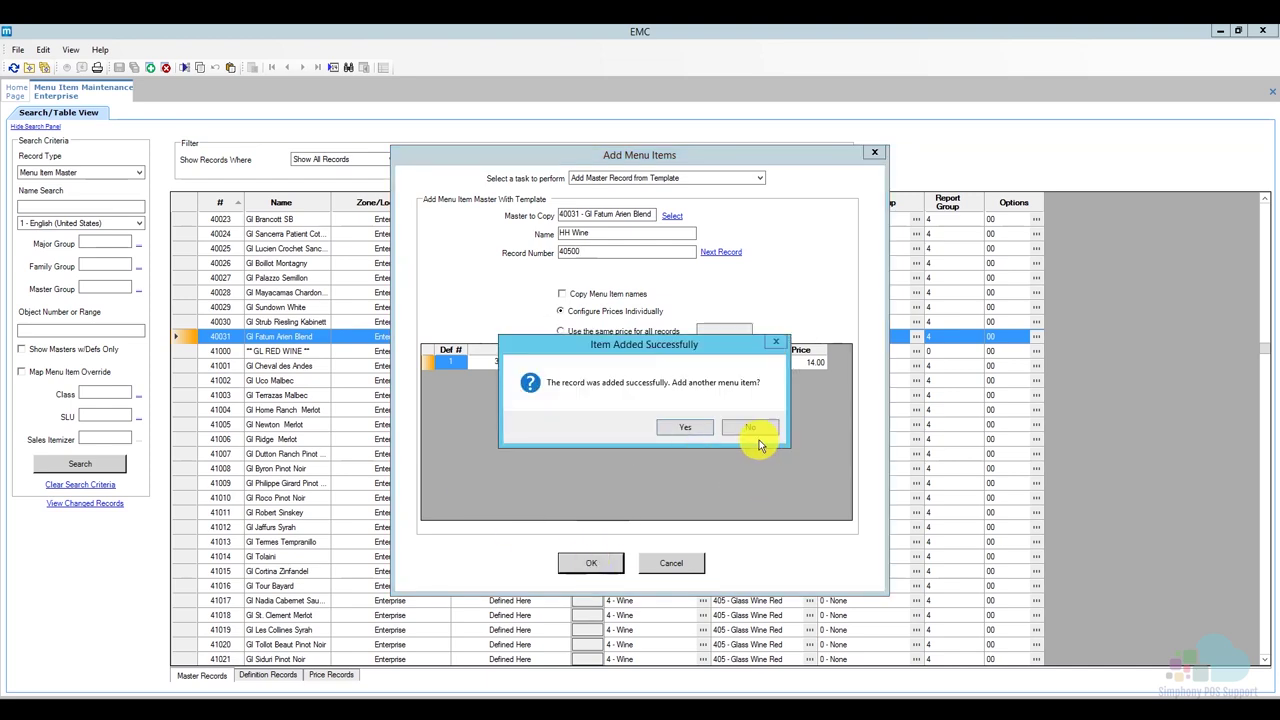
click(750, 427)
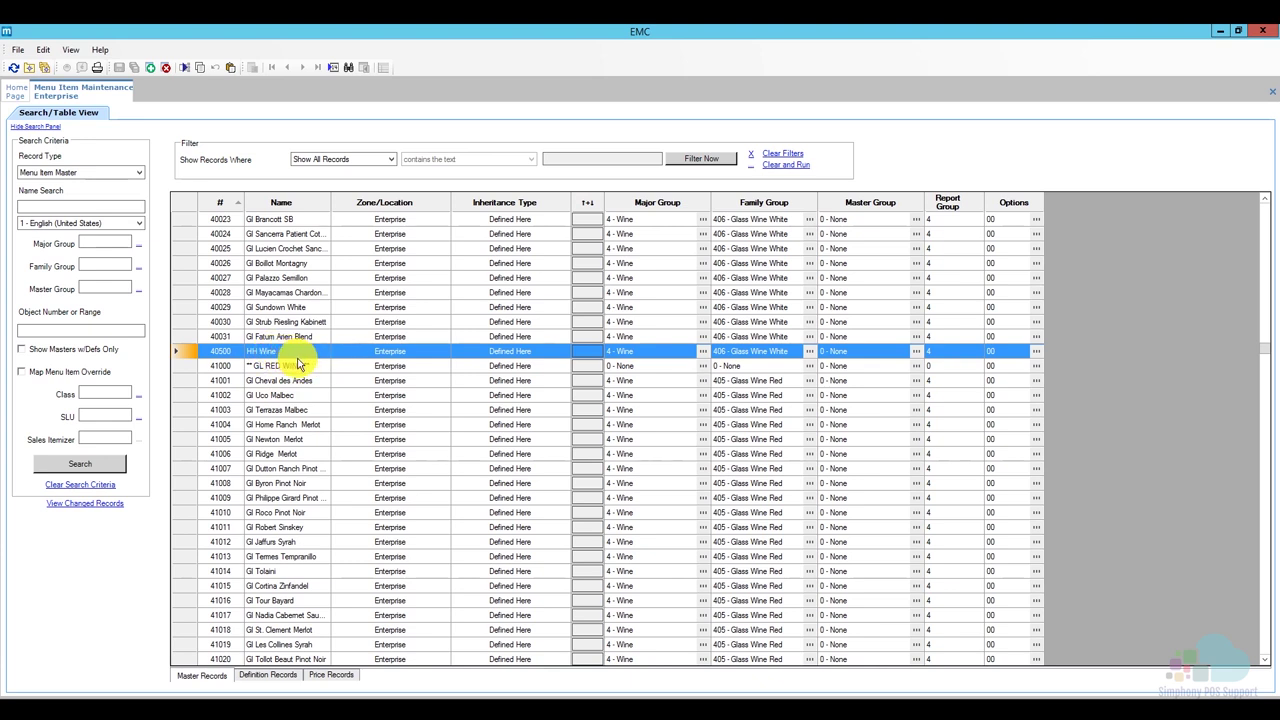
Go back up the list and select the HH Beer record.
scroll(297, 365, up, 7)
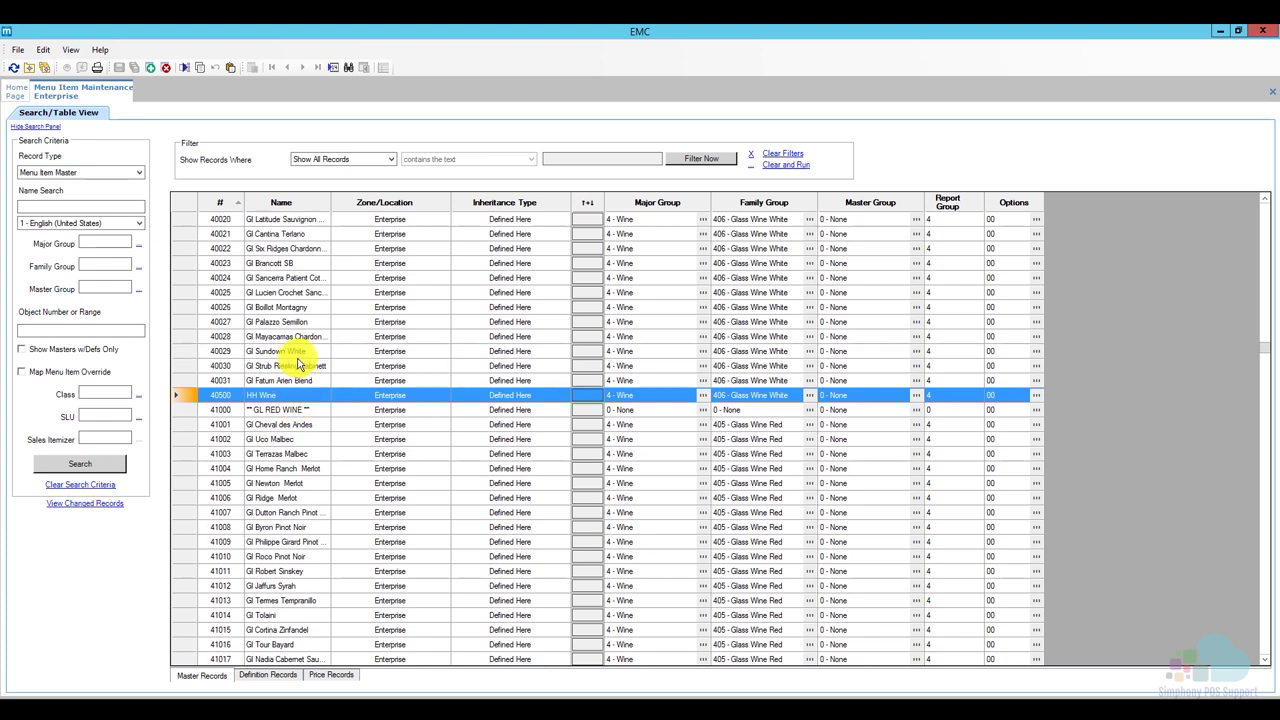
scroll(297, 365, up, 4)
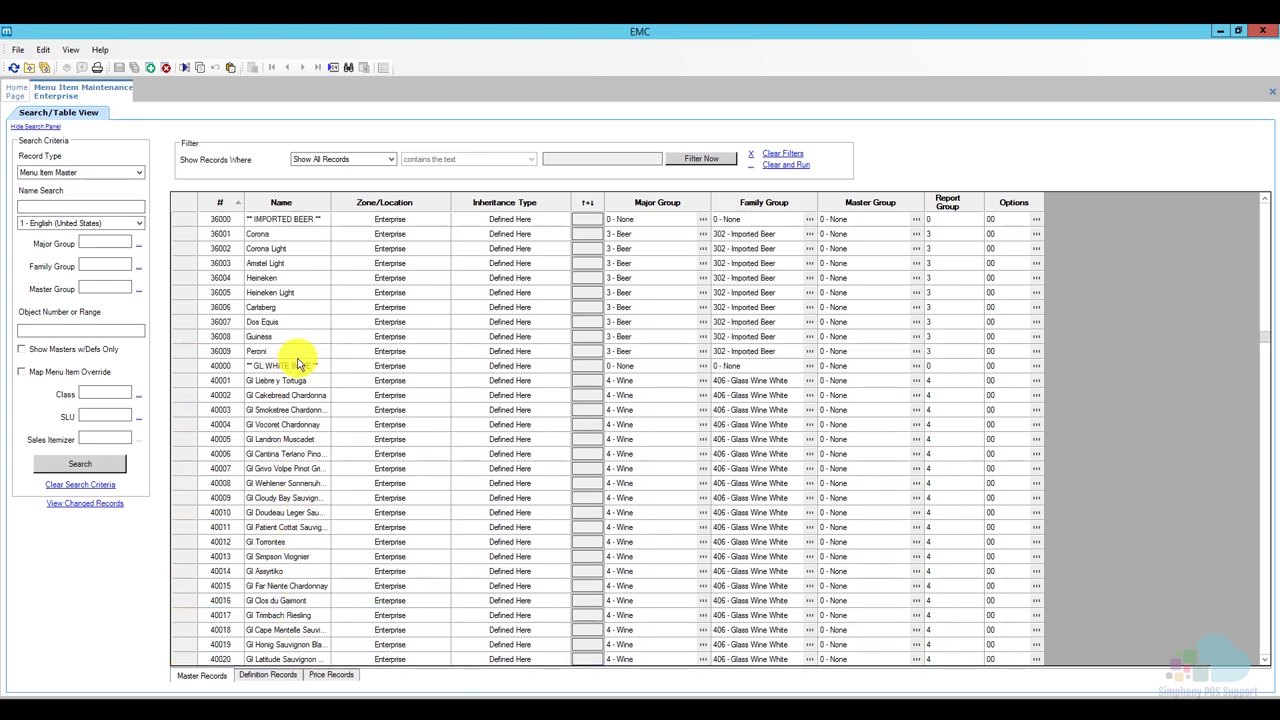
scroll(297, 365, up, 2)
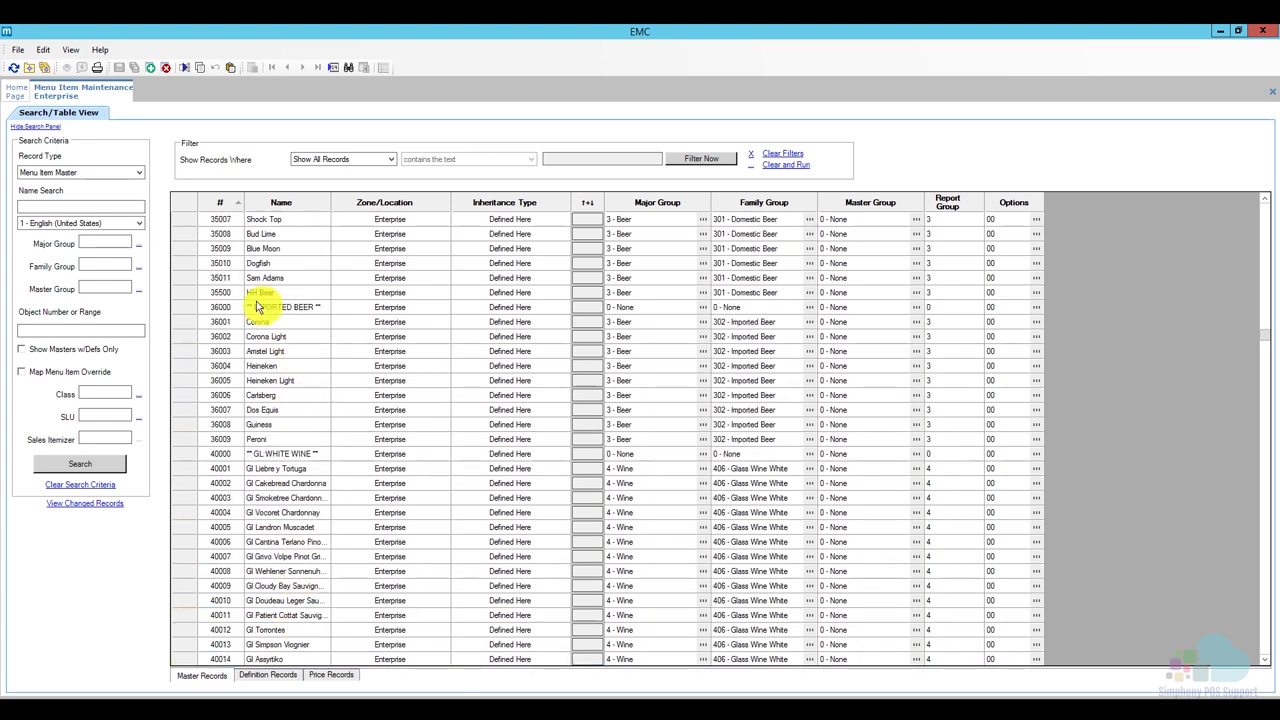
click(185, 292)
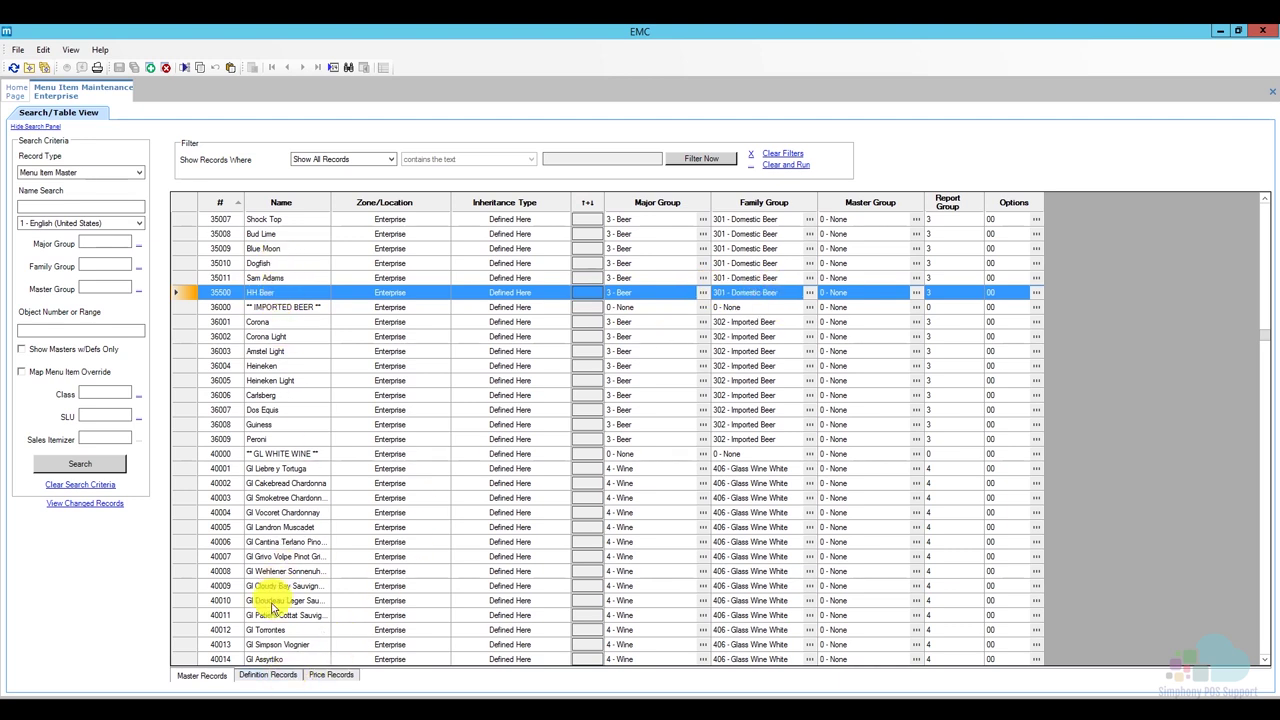
scroll(257, 600, down, 5)
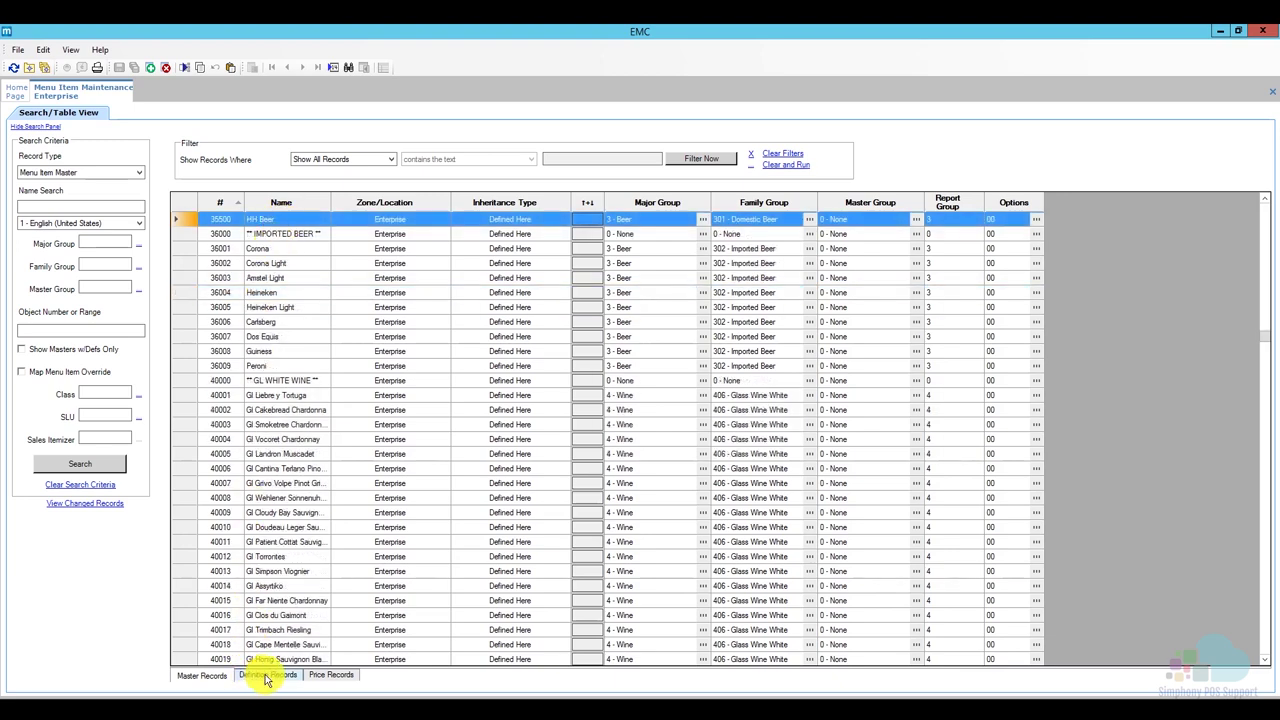
In Definition Records, limit HH Beer's Sub Level to 2 - Happy Hour only and save.
click(265, 674)
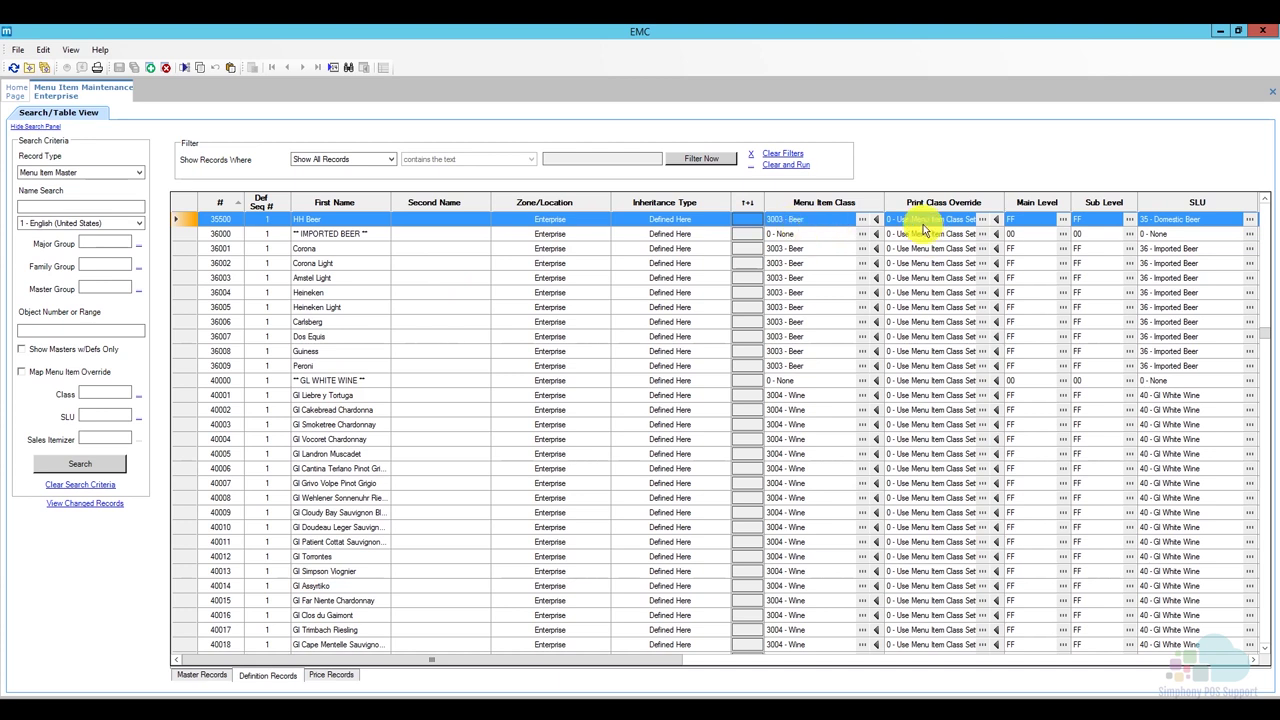
click(1063, 219)
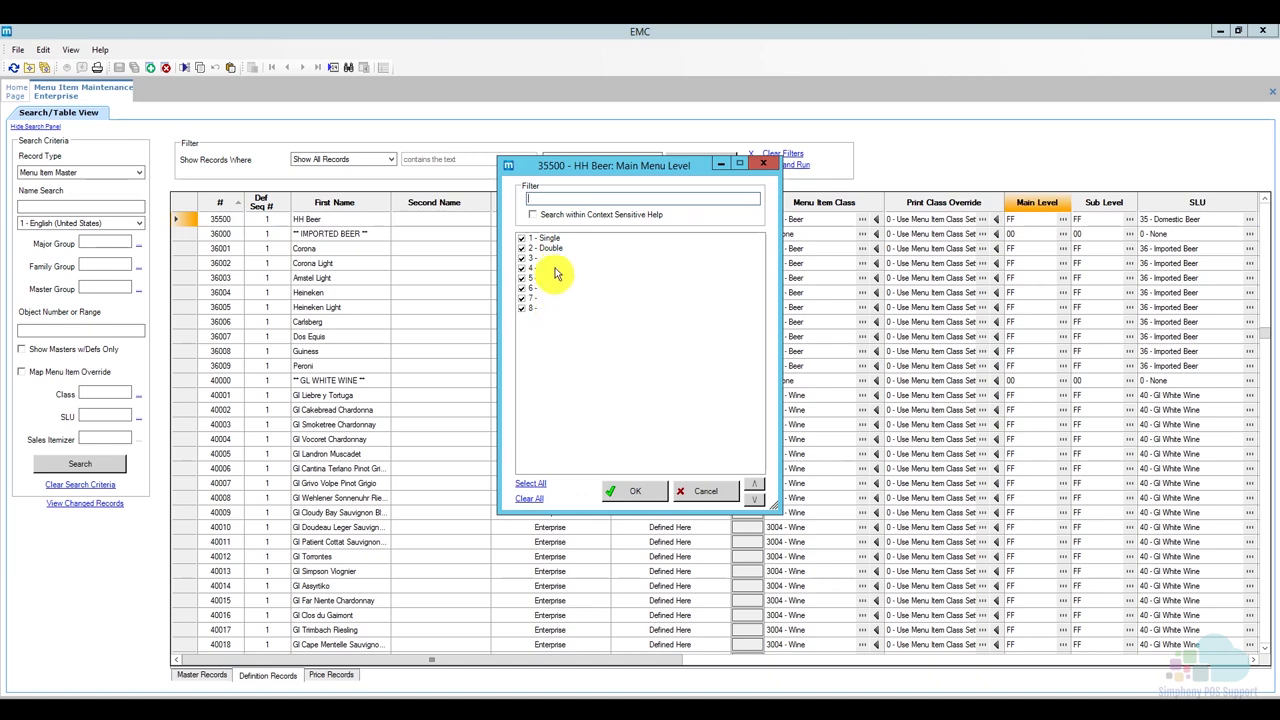
click(700, 491)
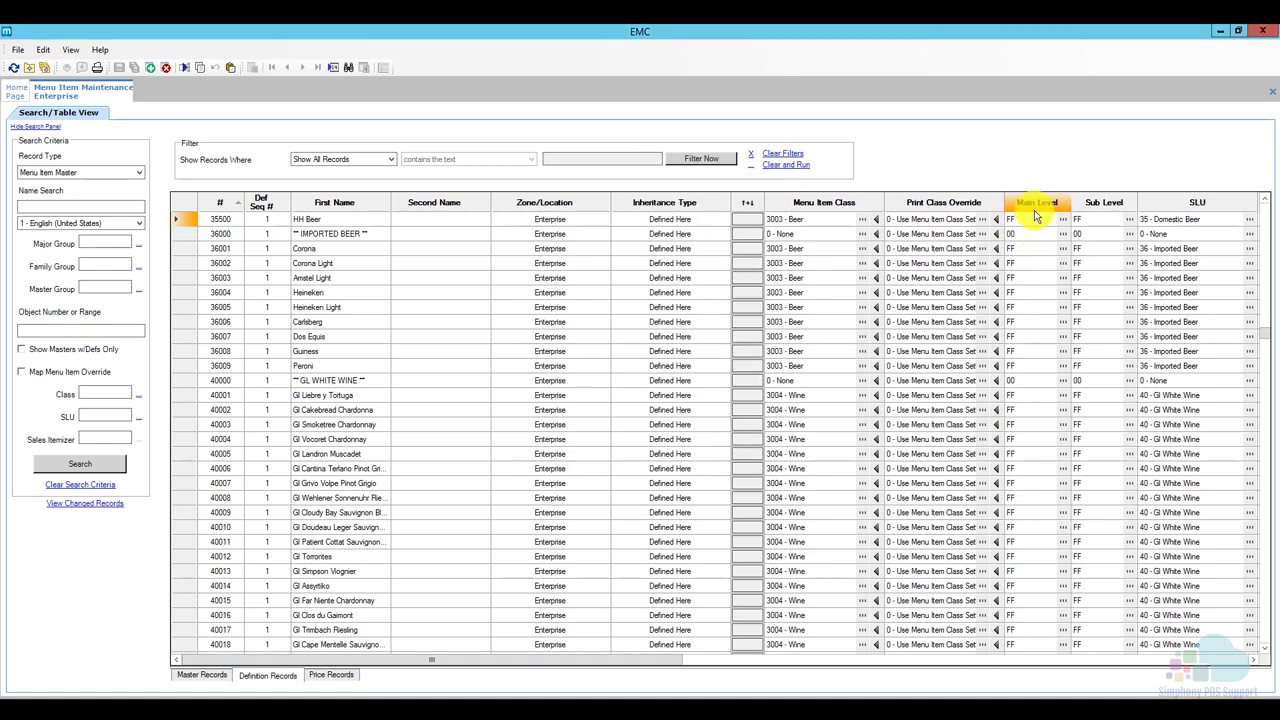
click(1129, 219)
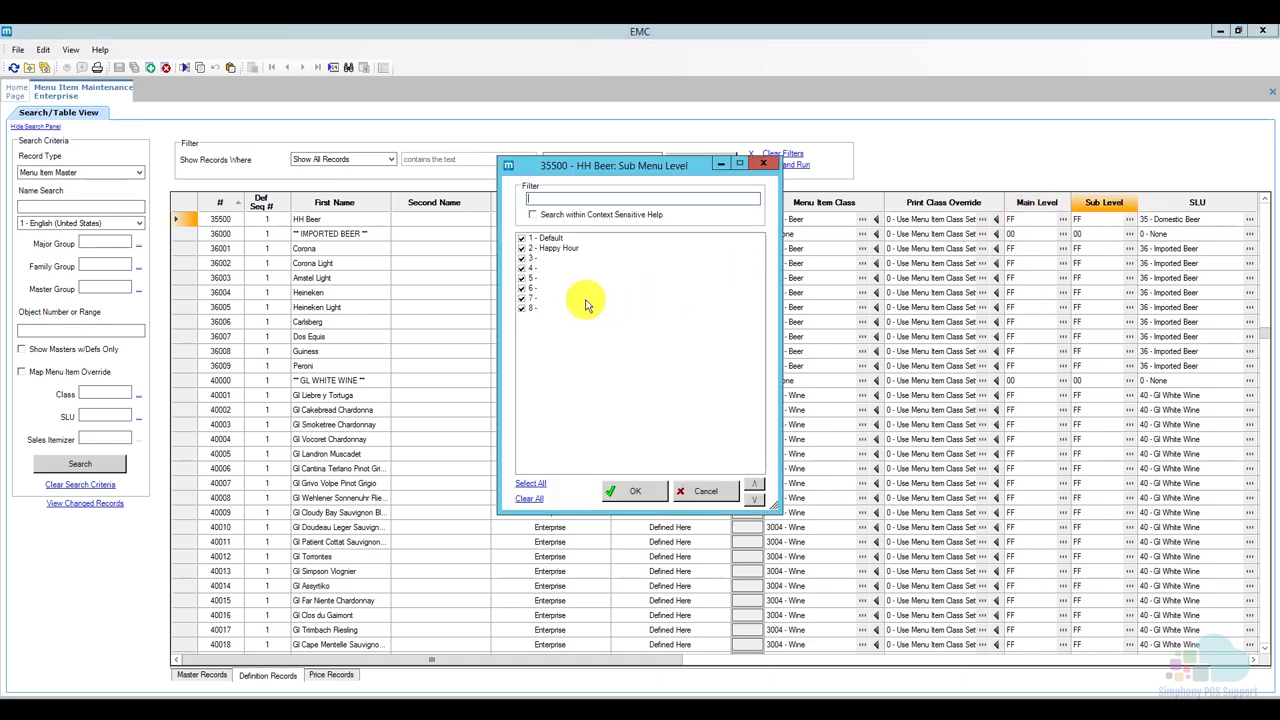
click(529, 497)
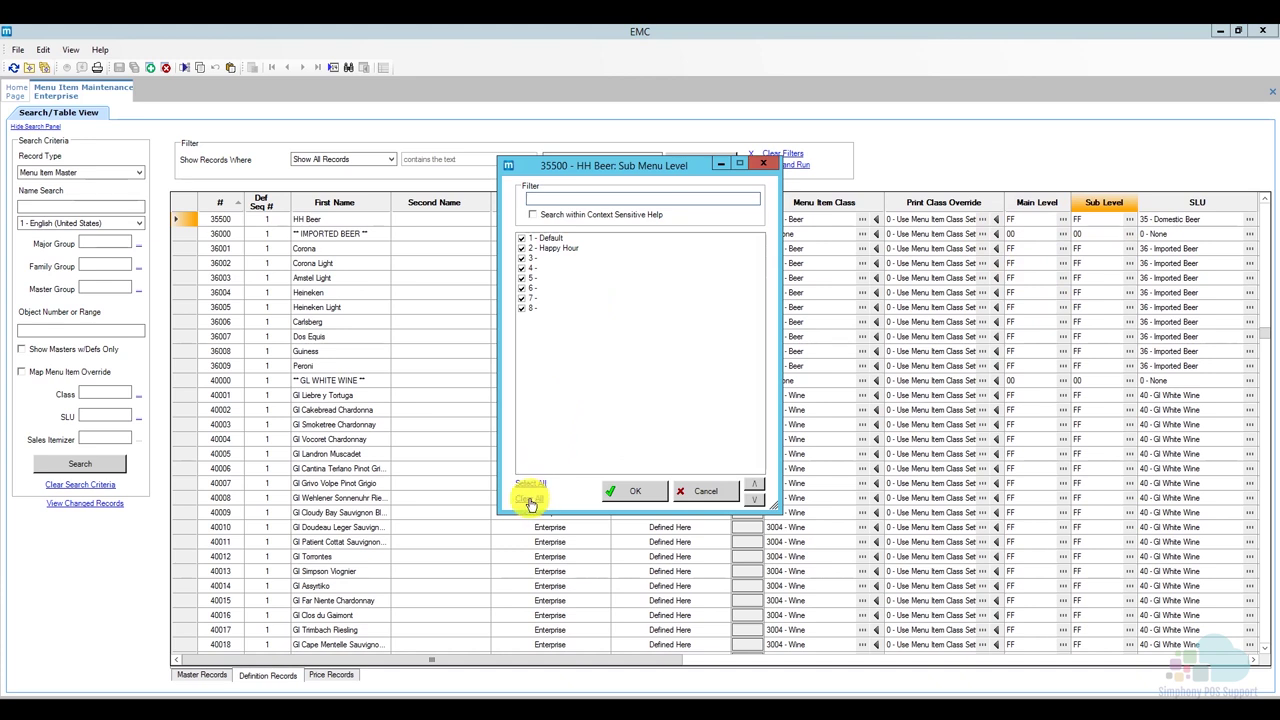
click(524, 251)
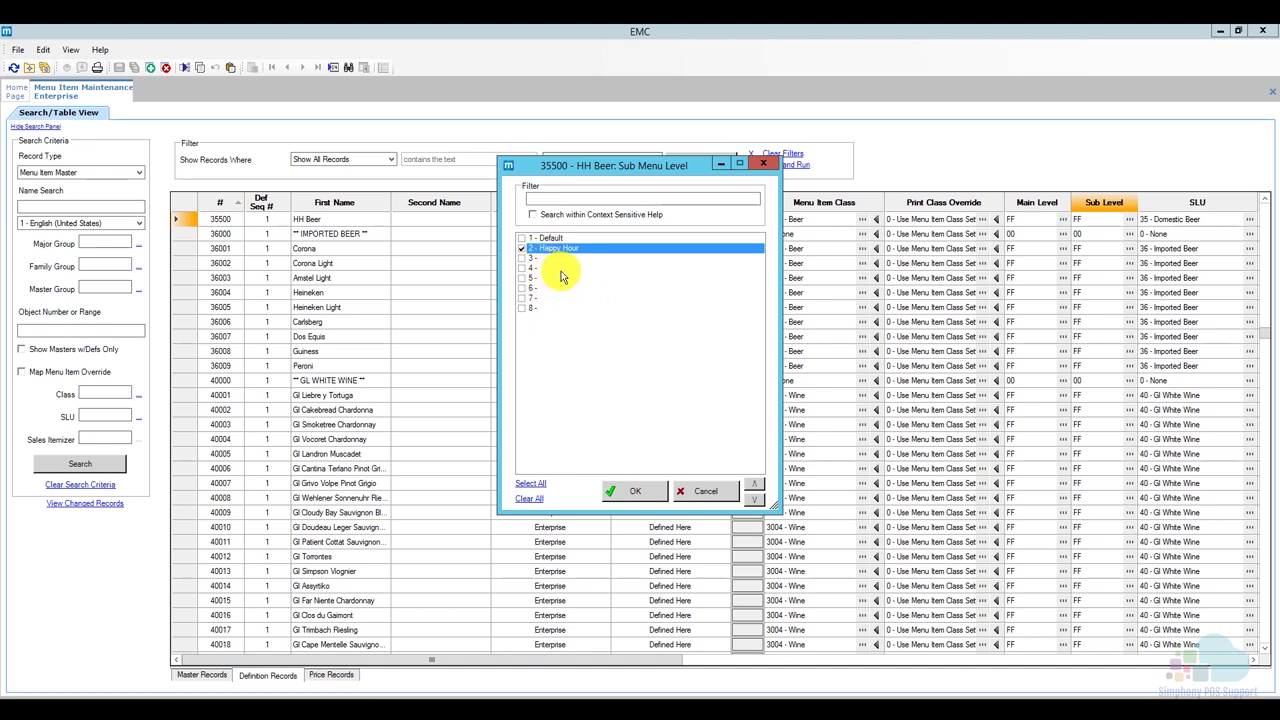
click(636, 491)
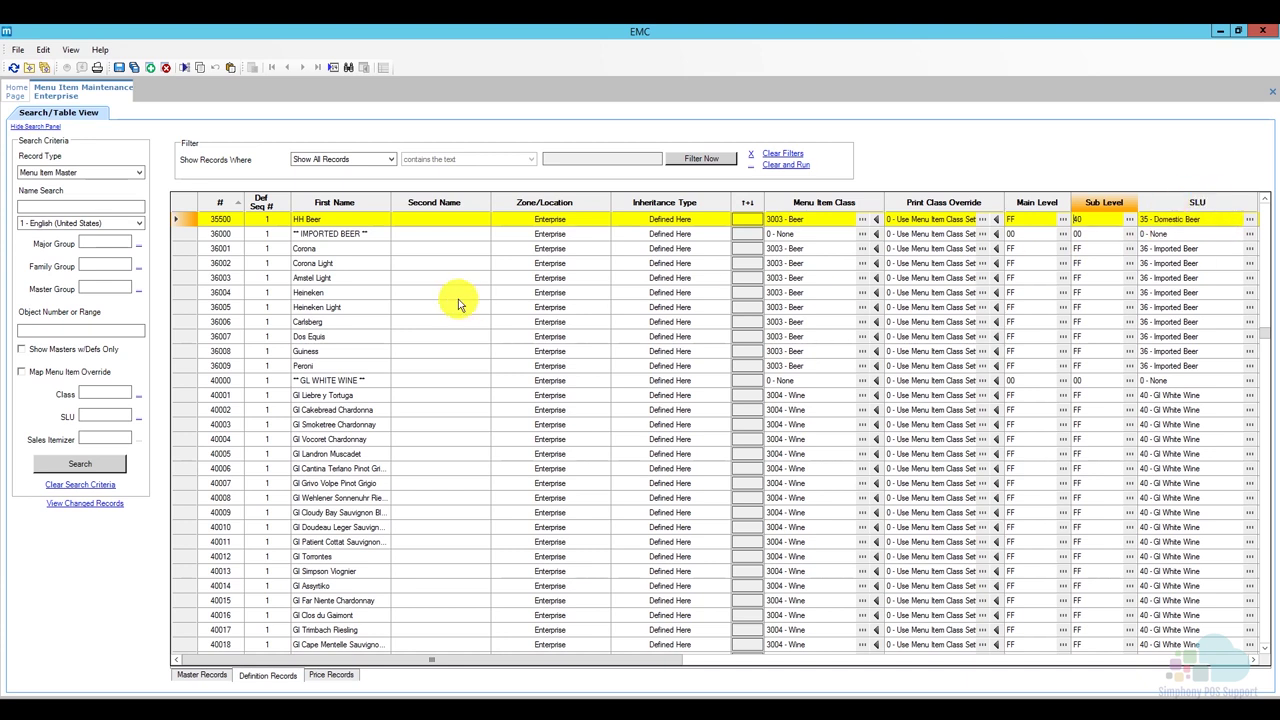
click(119, 68)
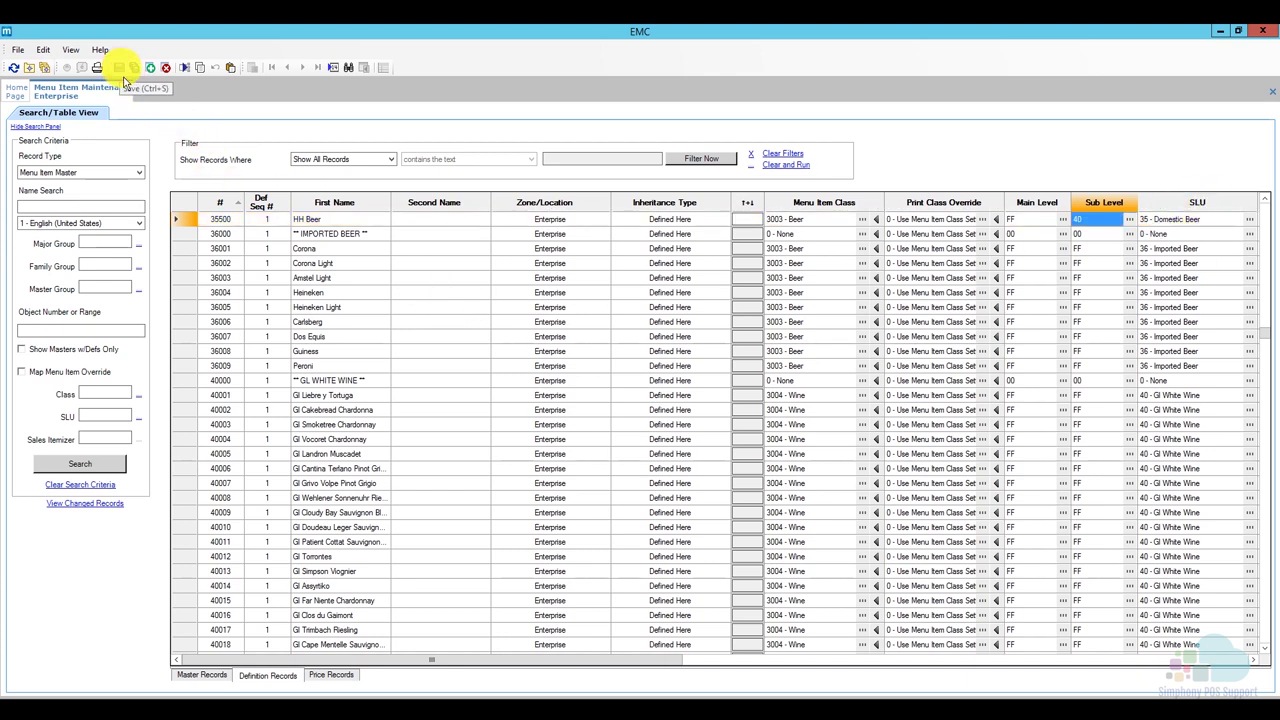
click(194, 222)
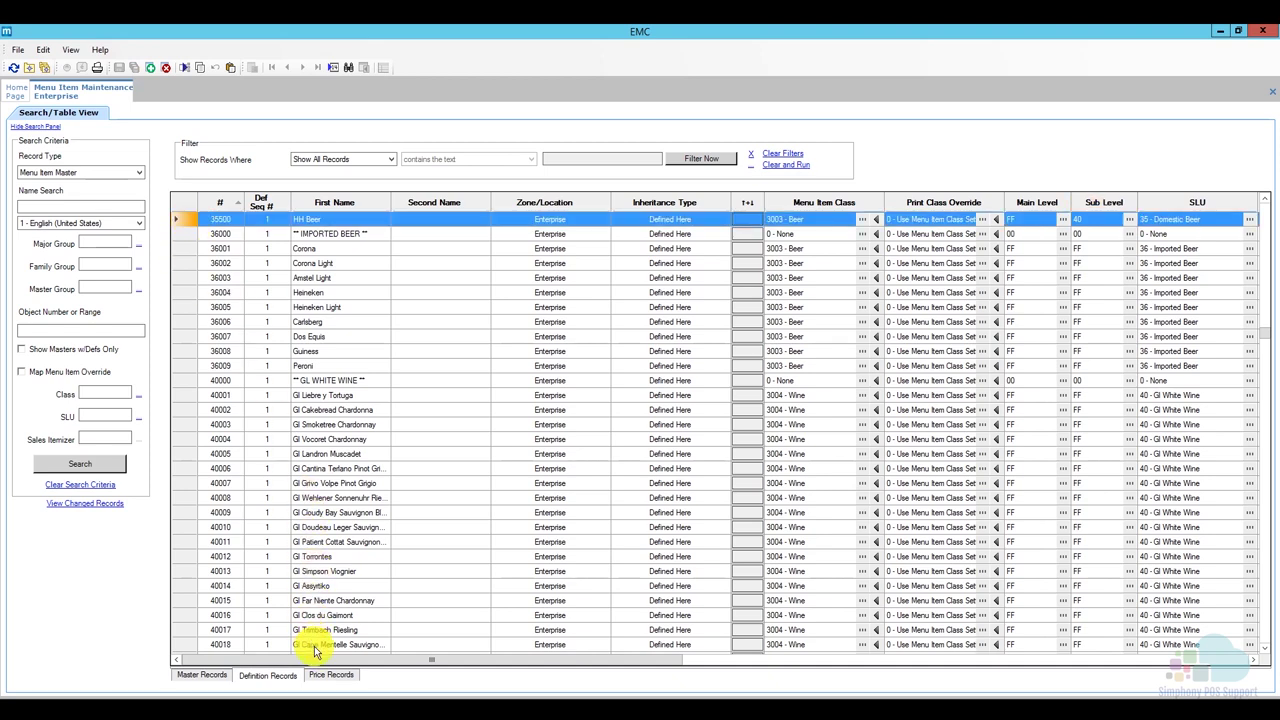
Change HH Beer's price to 5.00 in Price Records, save, and return to Master Records.
click(331, 675)
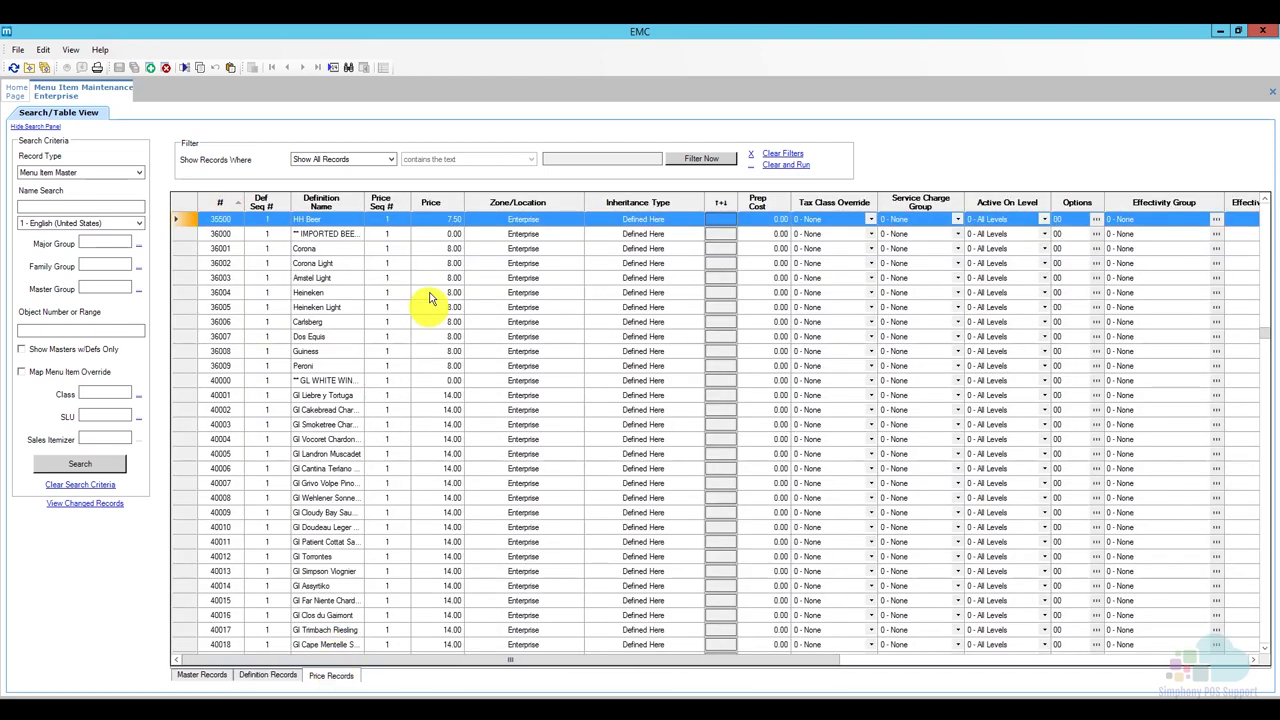
click(443, 233)
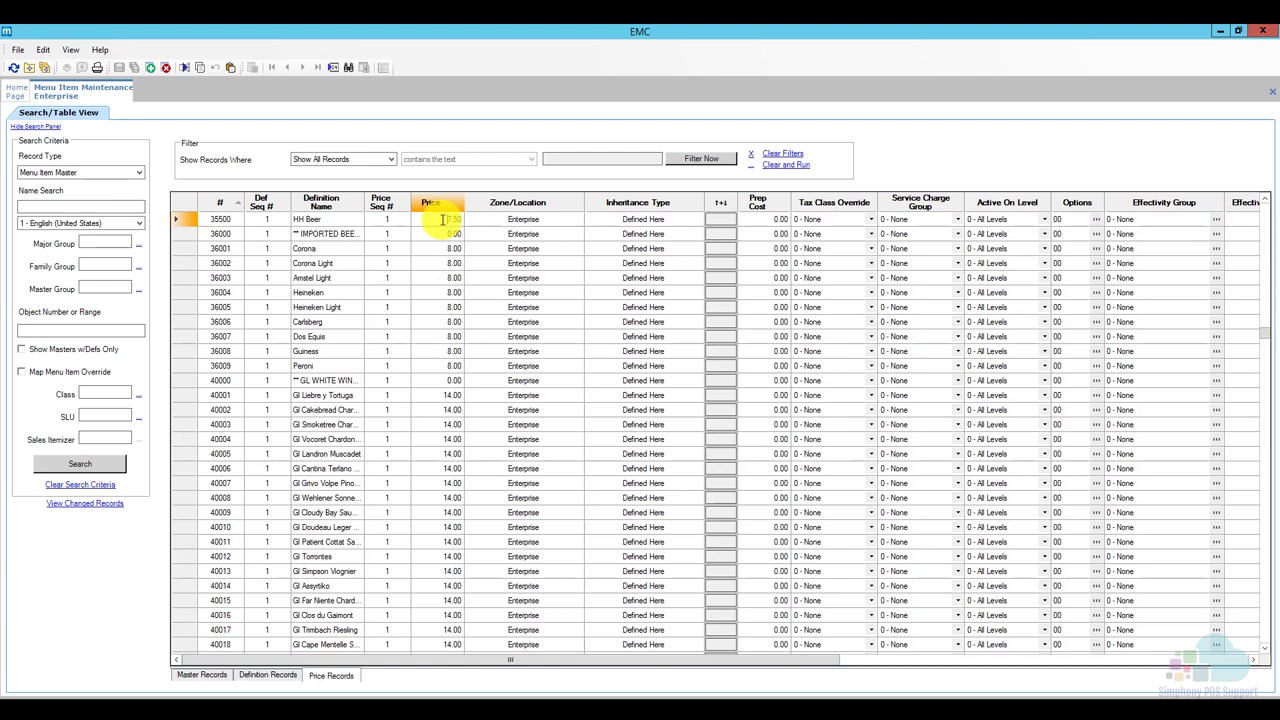
text(5.0)
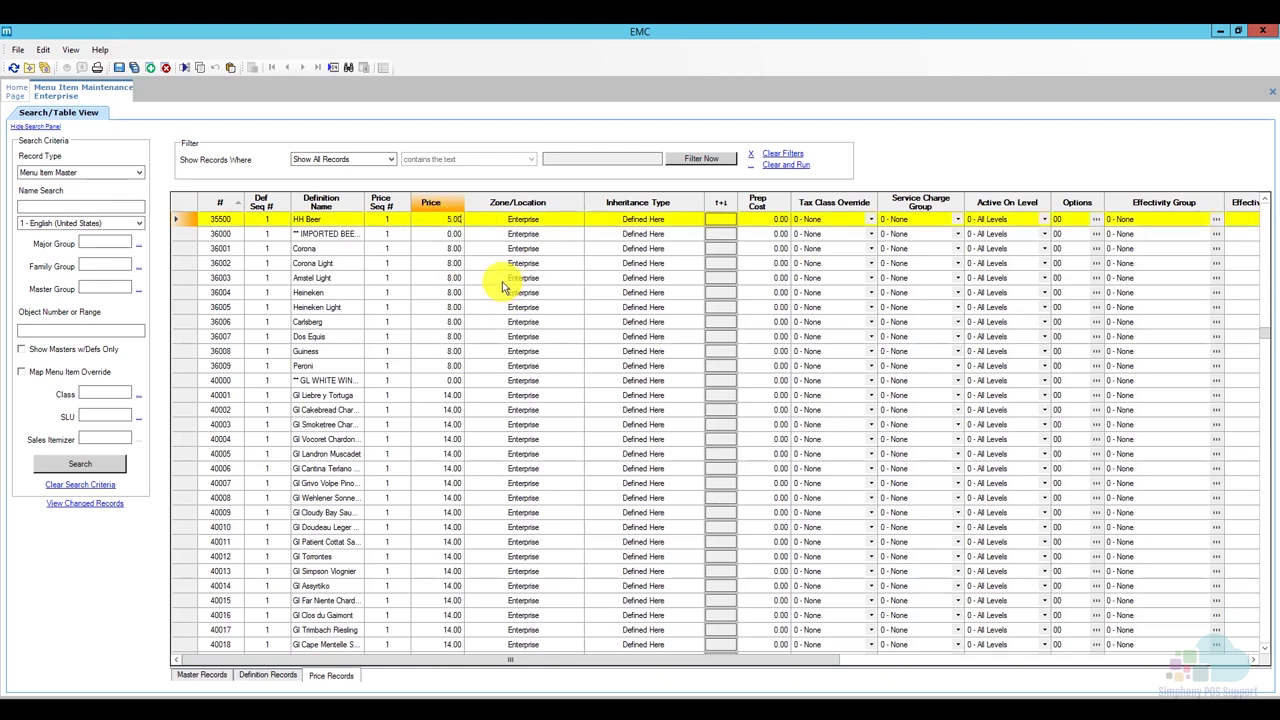
click(119, 68)
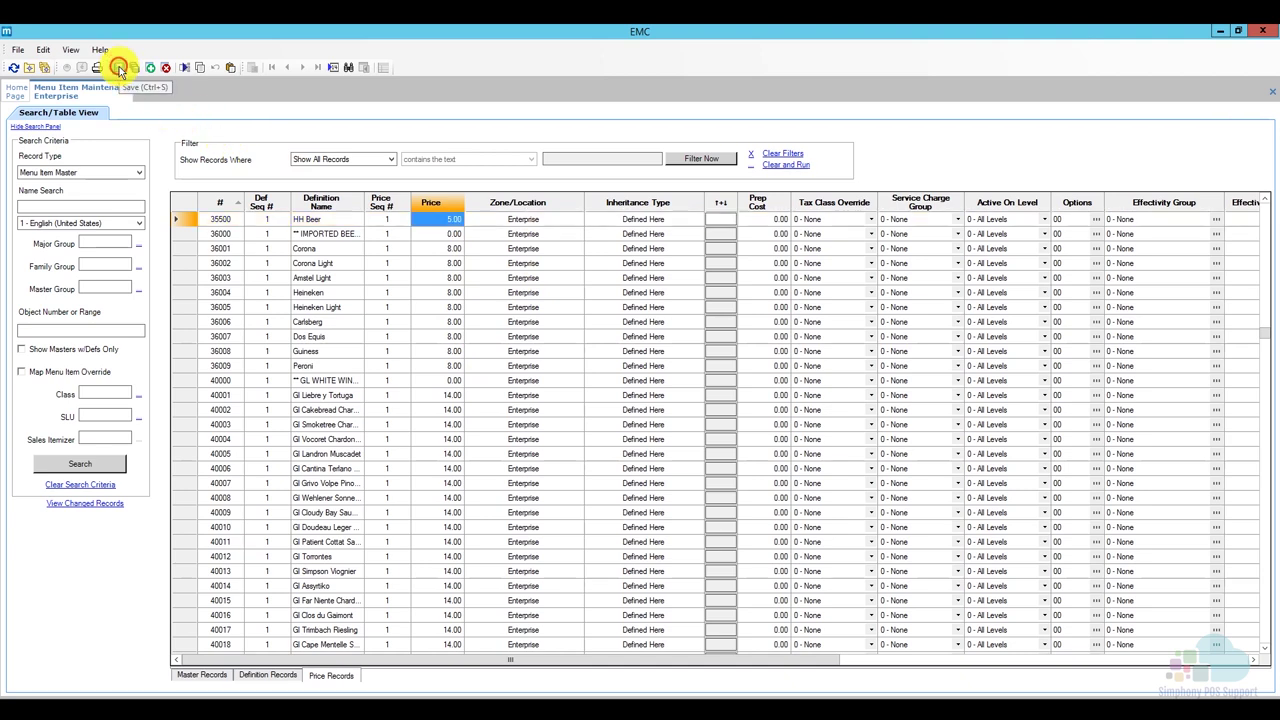
click(212, 674)
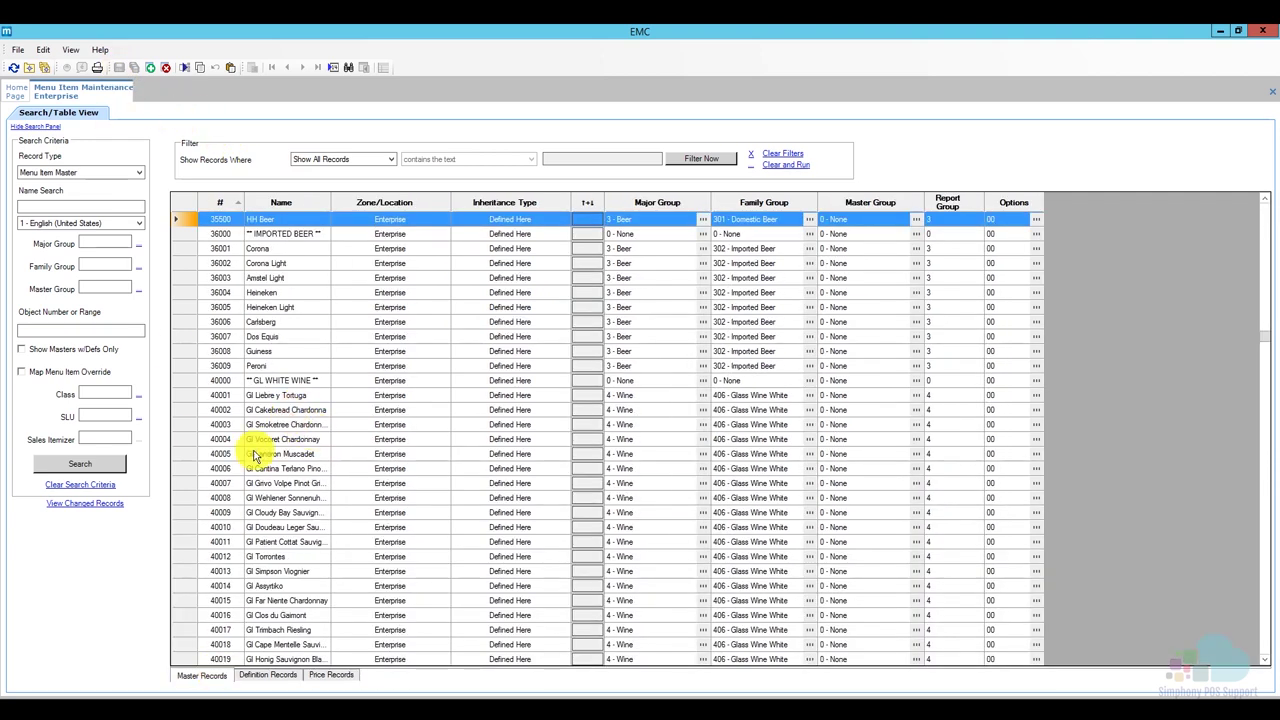
Select HH Wine (40500), set its Sub Level to only 2 - Happy Hour in Definition Records, and save.
click(192, 455)
scroll(197, 466, down, 3)
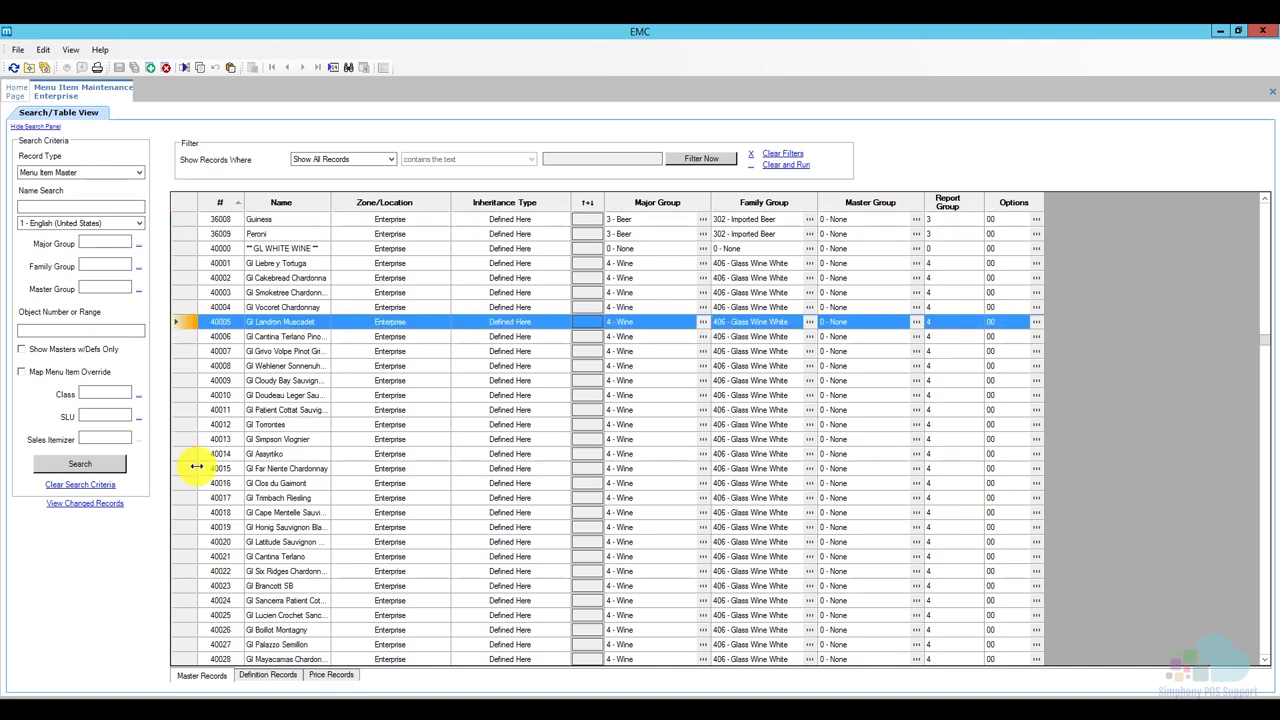
scroll(197, 466, down, 5)
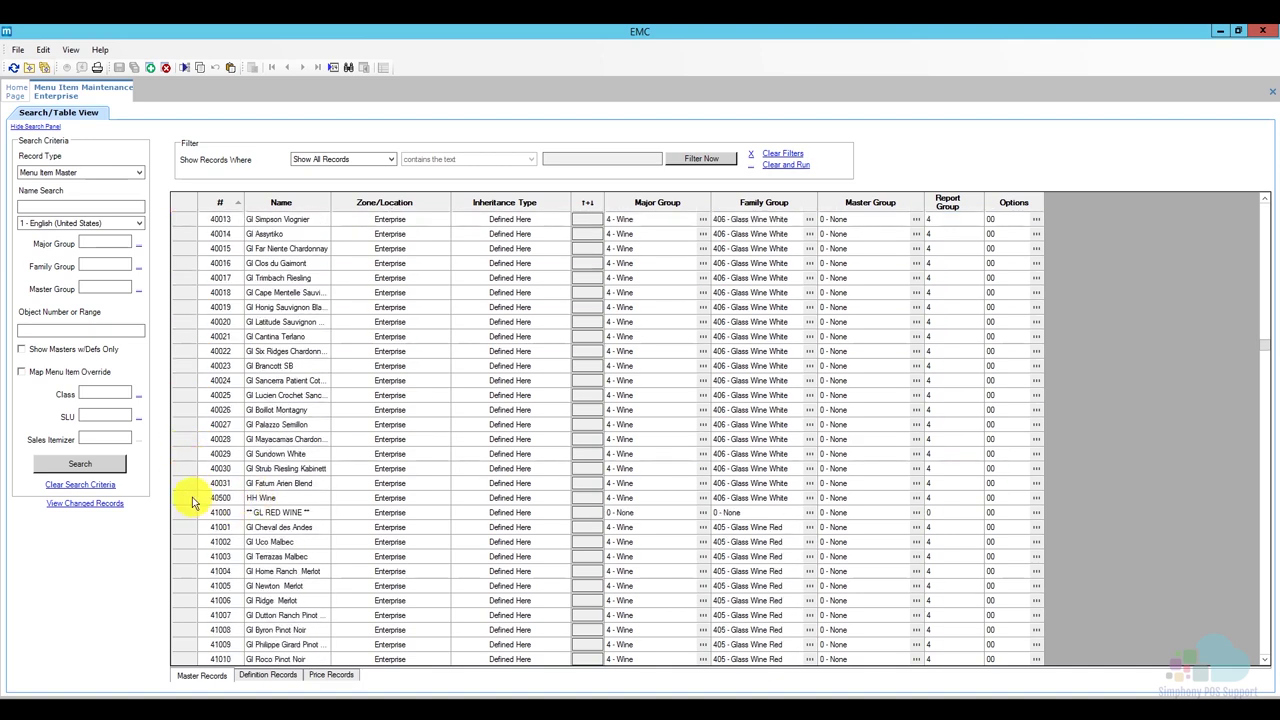
click(190, 498)
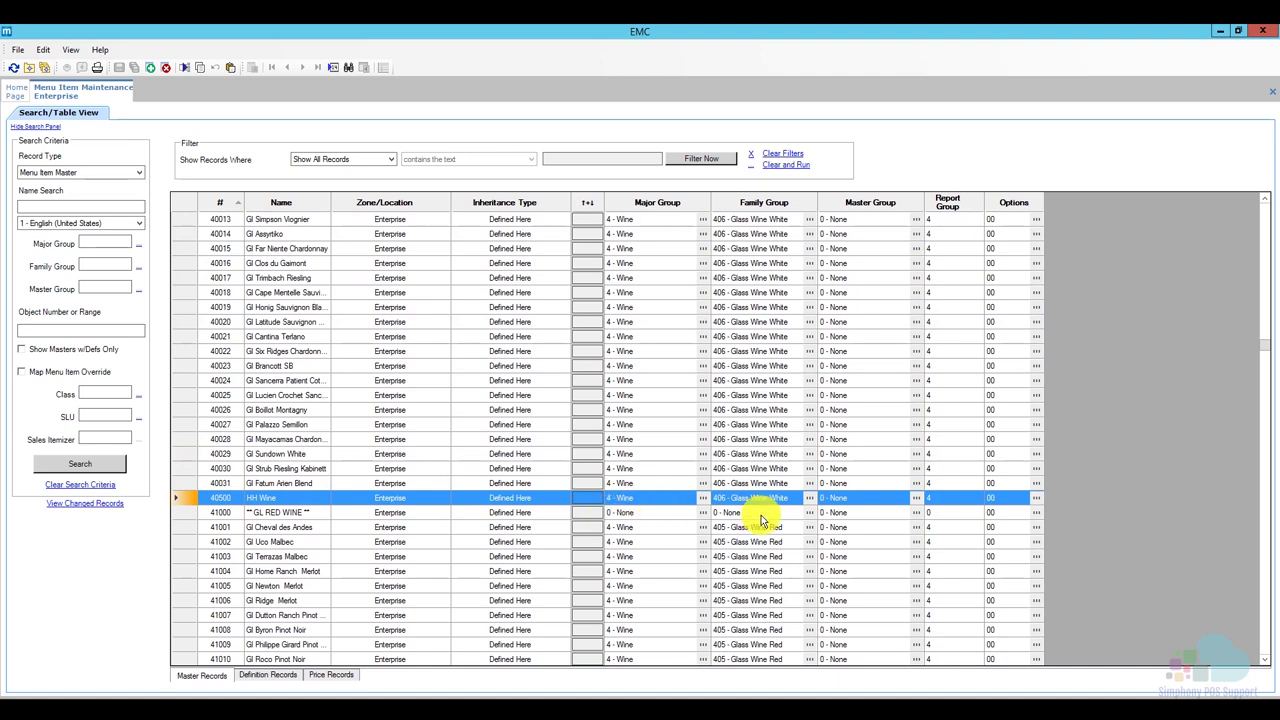
click(268, 676)
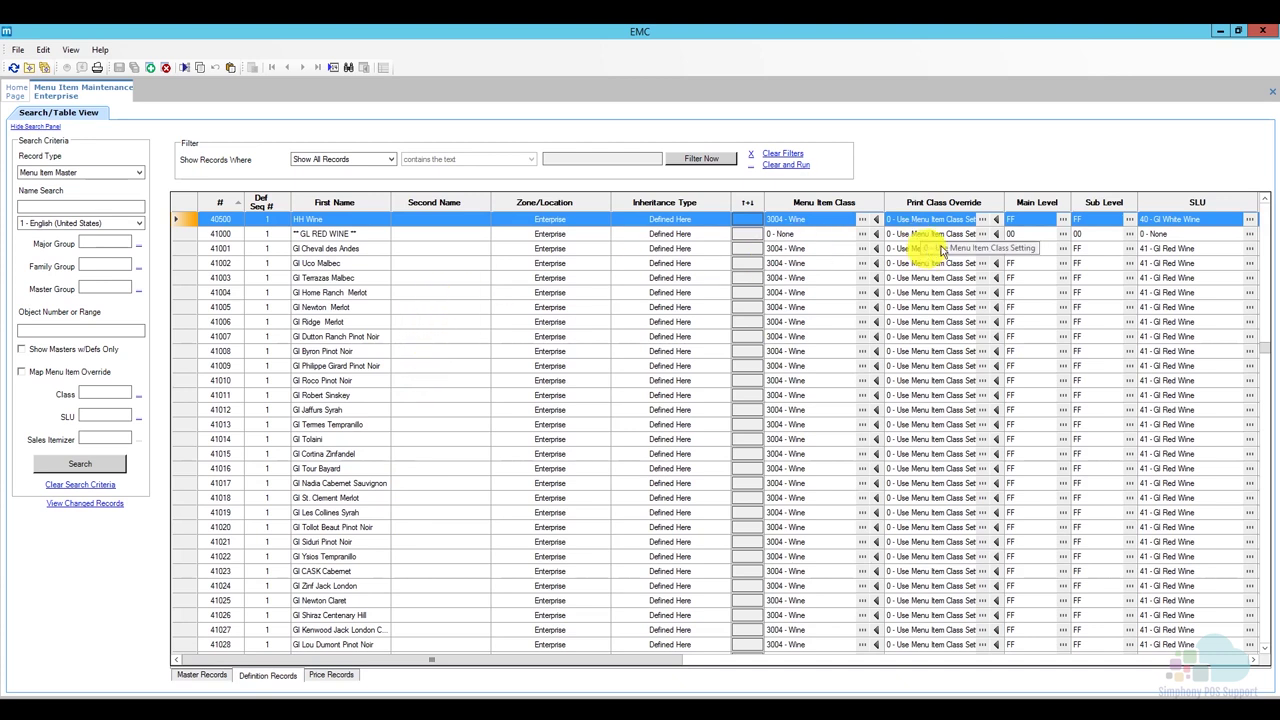
click(1130, 222)
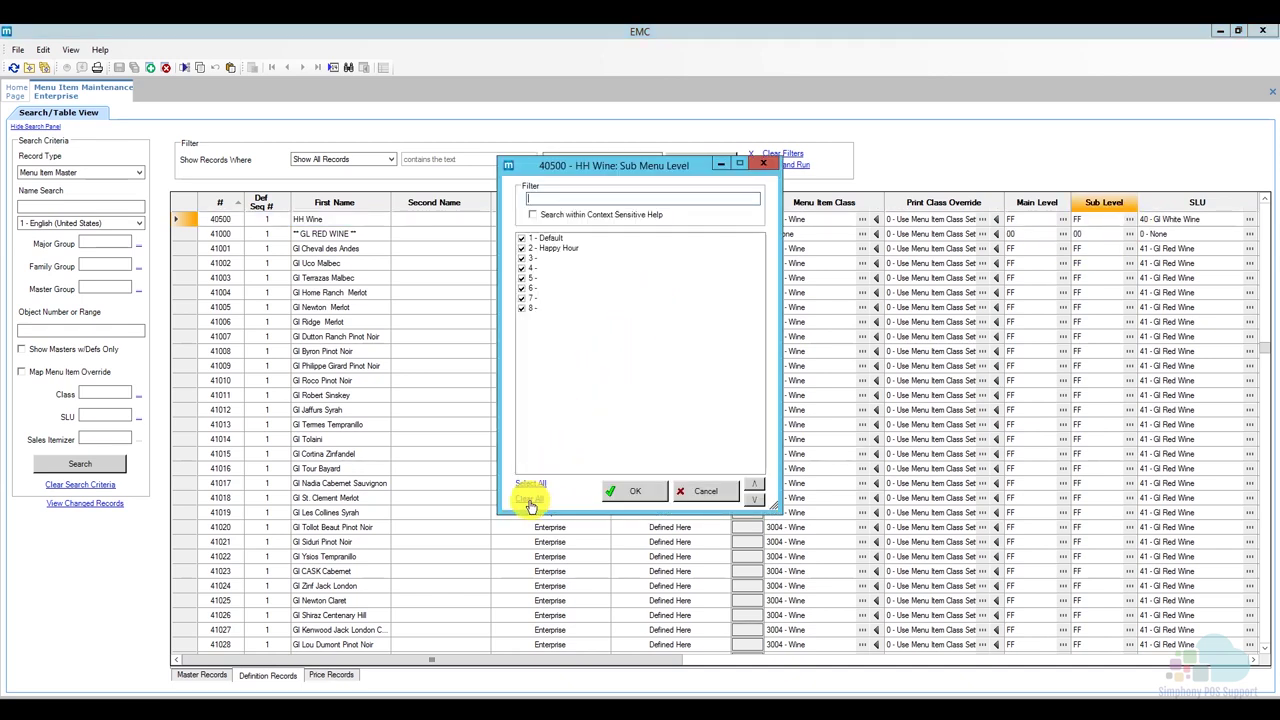
click(529, 500)
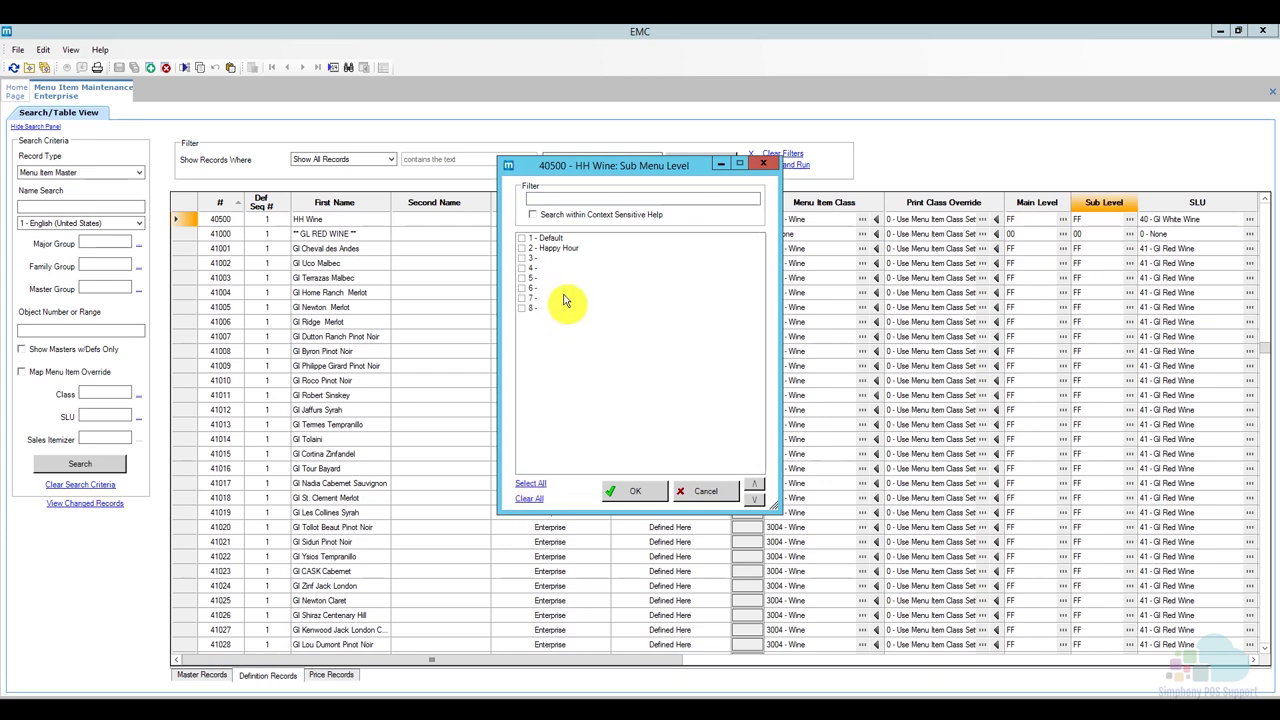
click(522, 248)
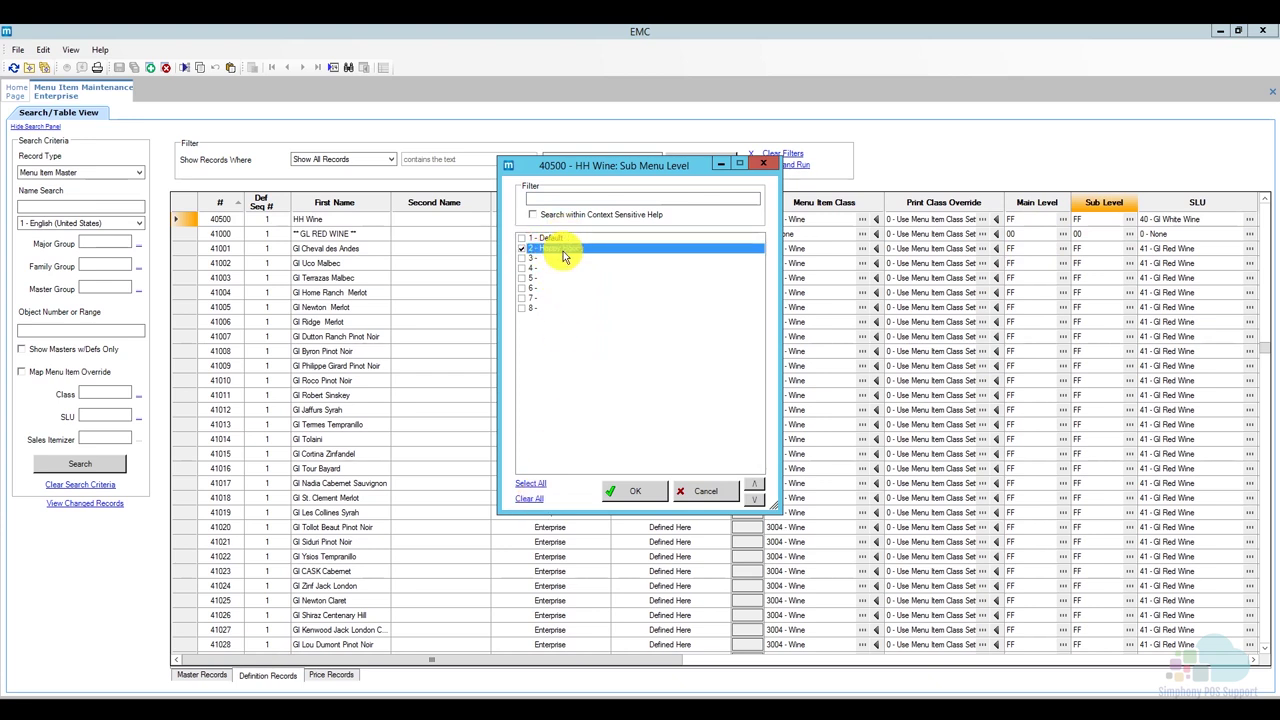
click(623, 489)
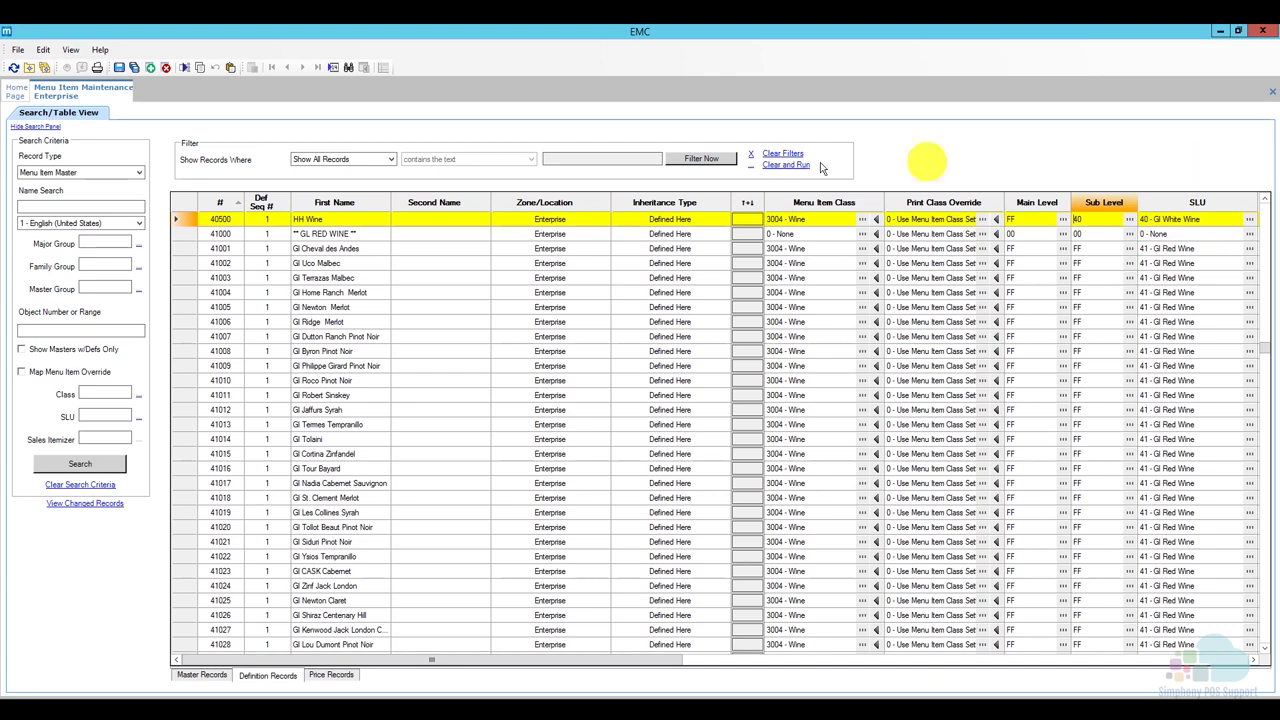
click(121, 68)
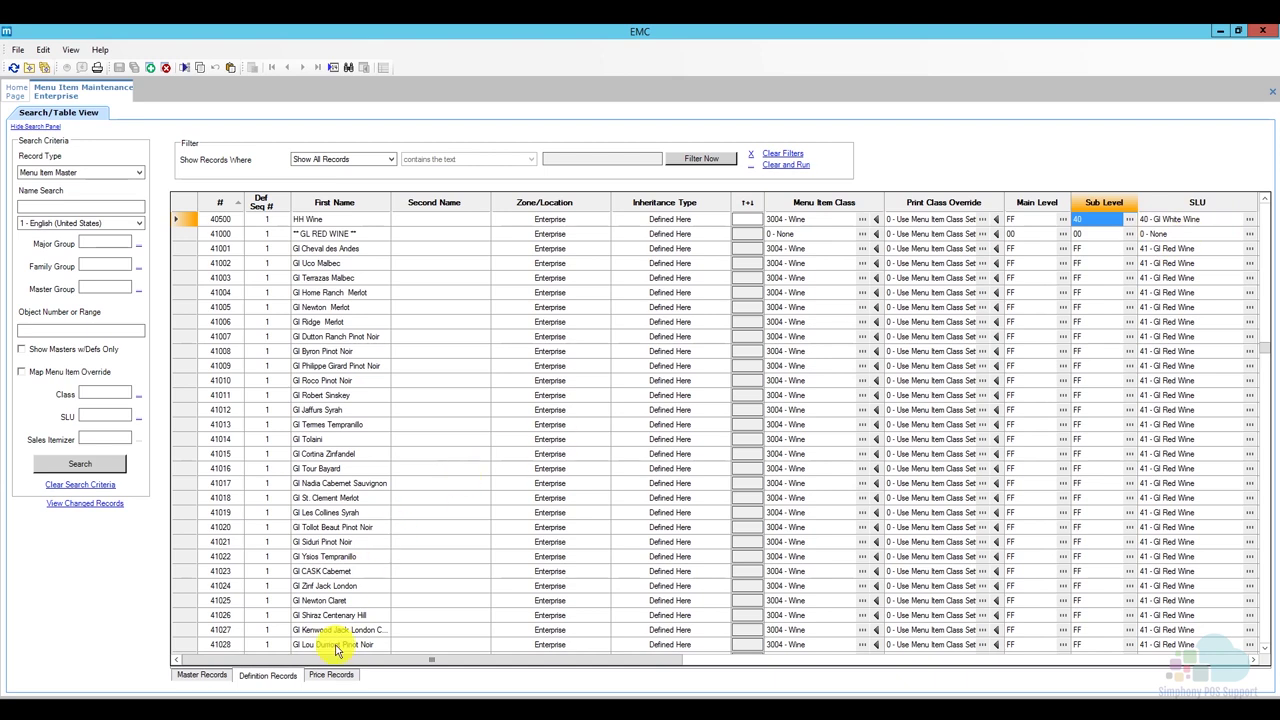
Replace HH Wine's 14.00 price with 7.00, save, and return to Master Records.
click(331, 675)
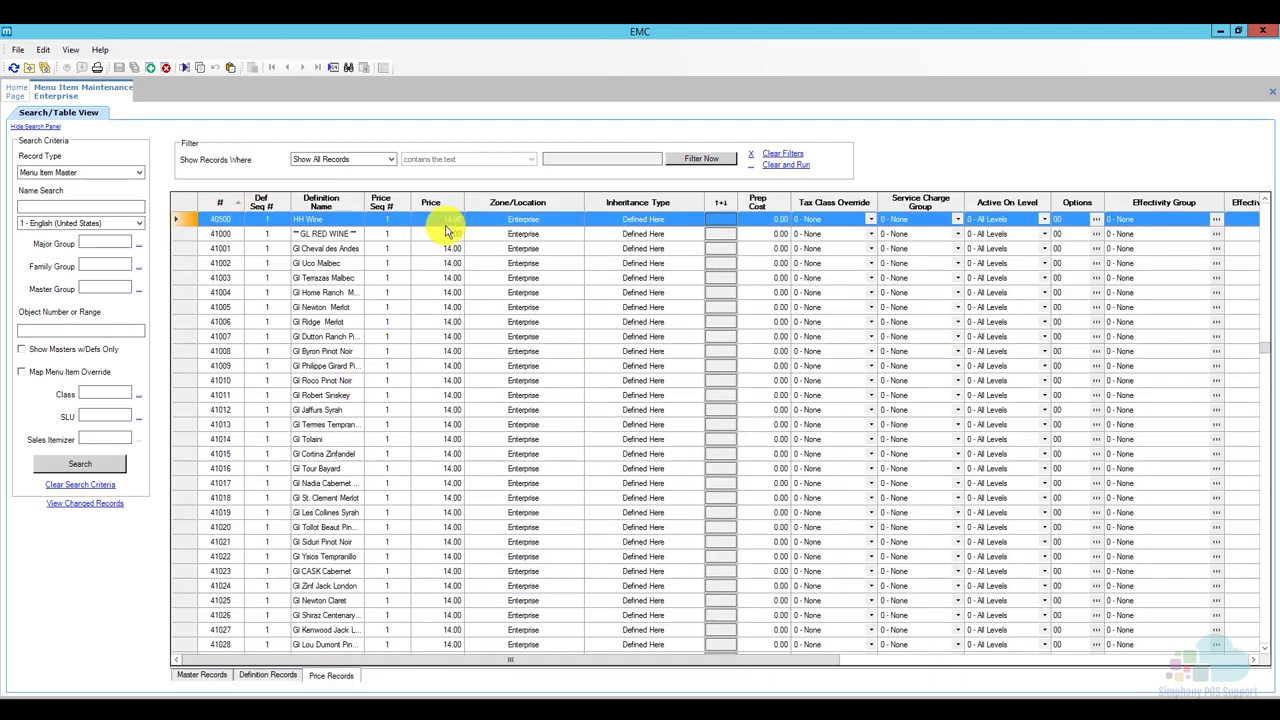
click(429, 218)
click(423, 219)
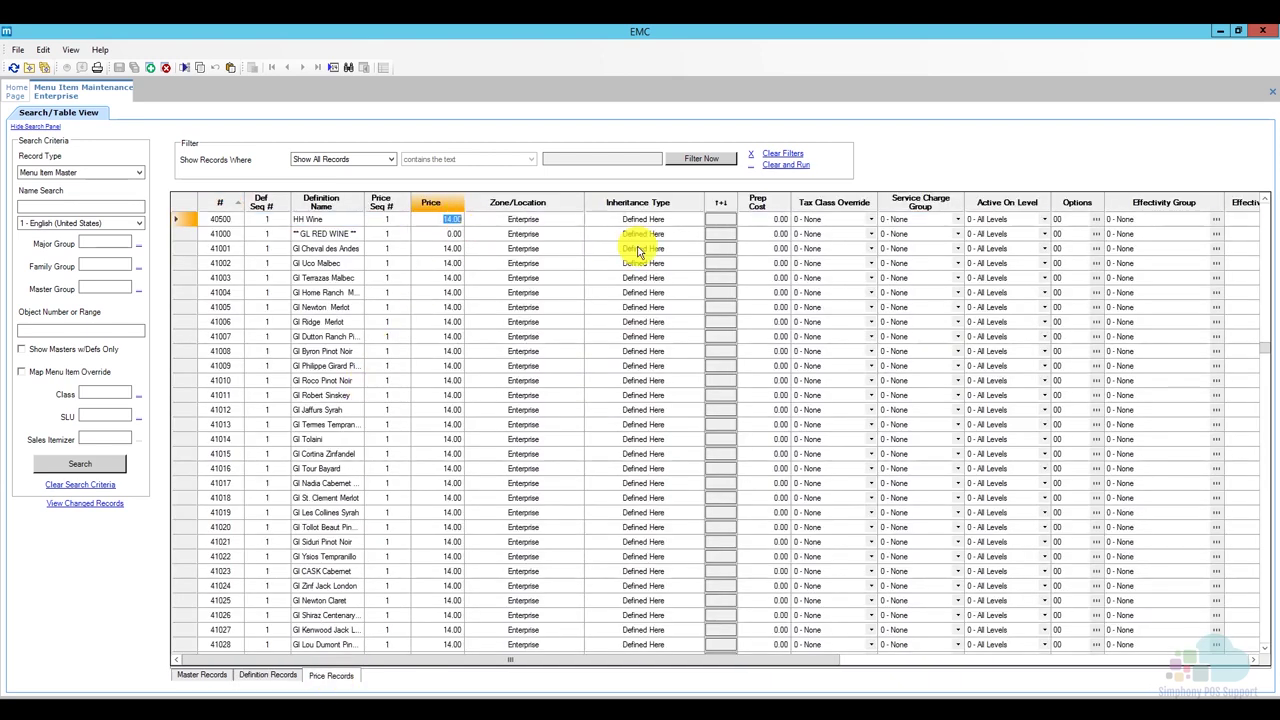
text(7)
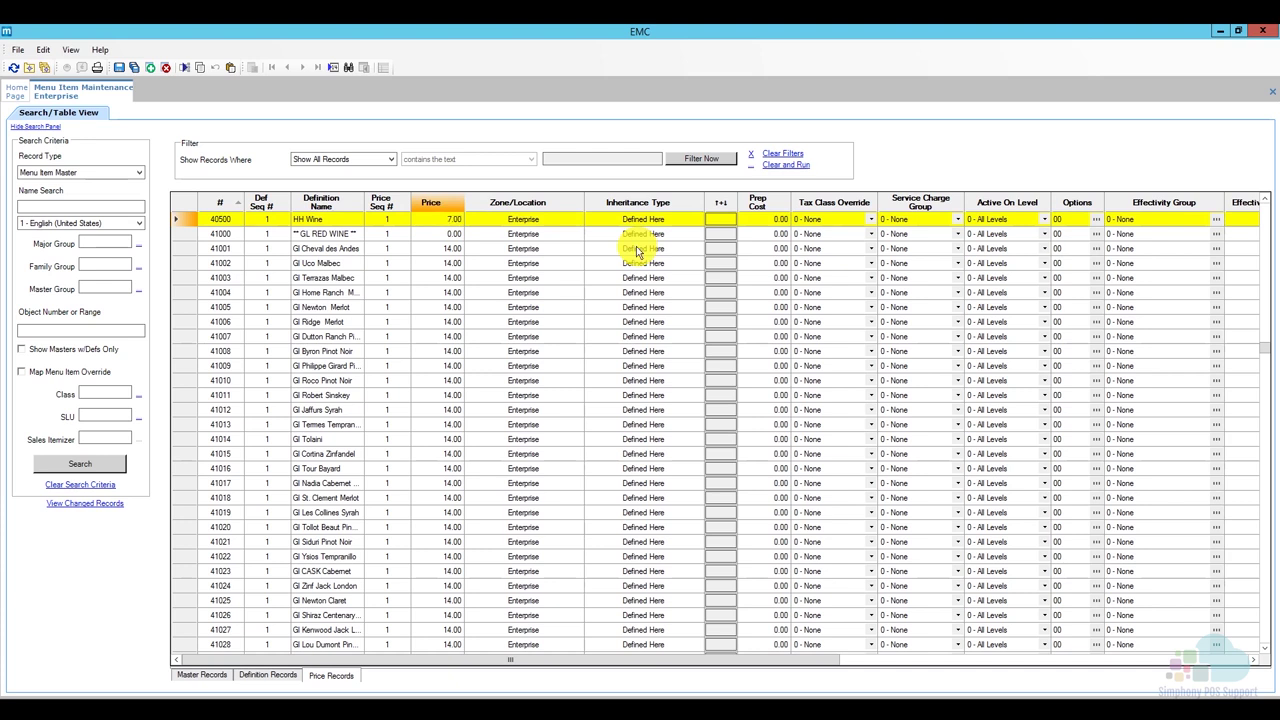
click(119, 67)
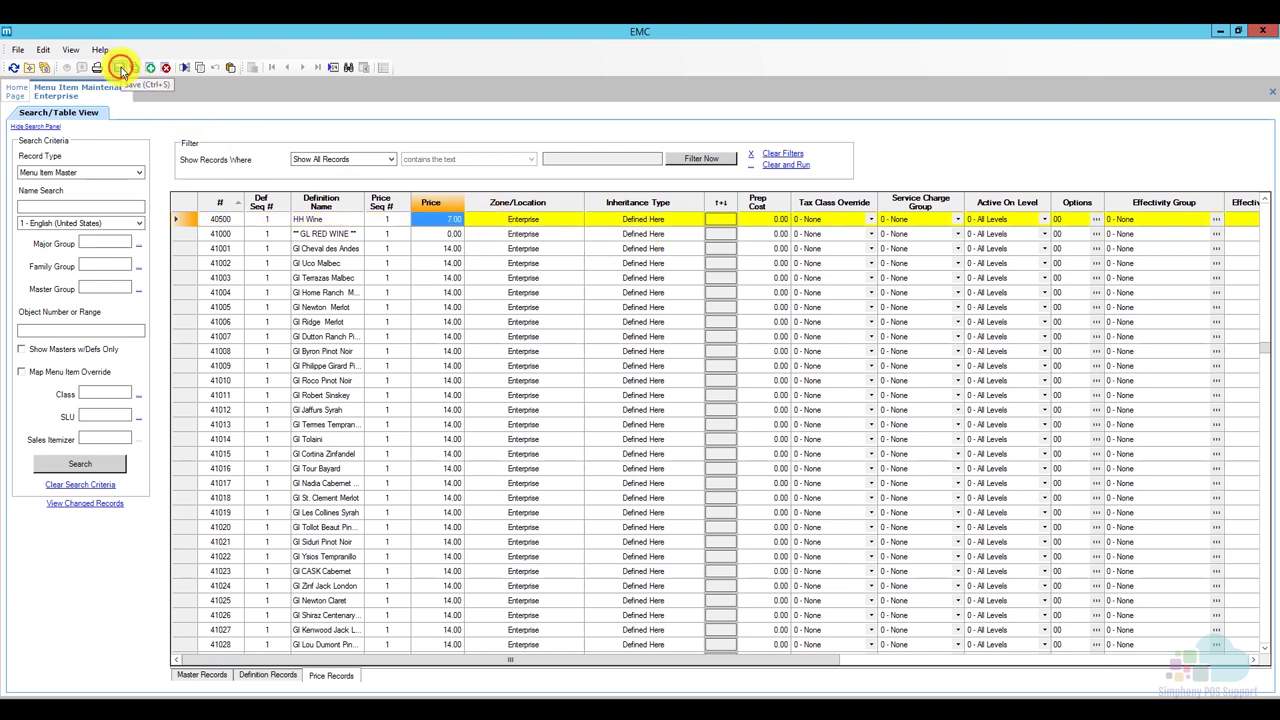
click(203, 675)
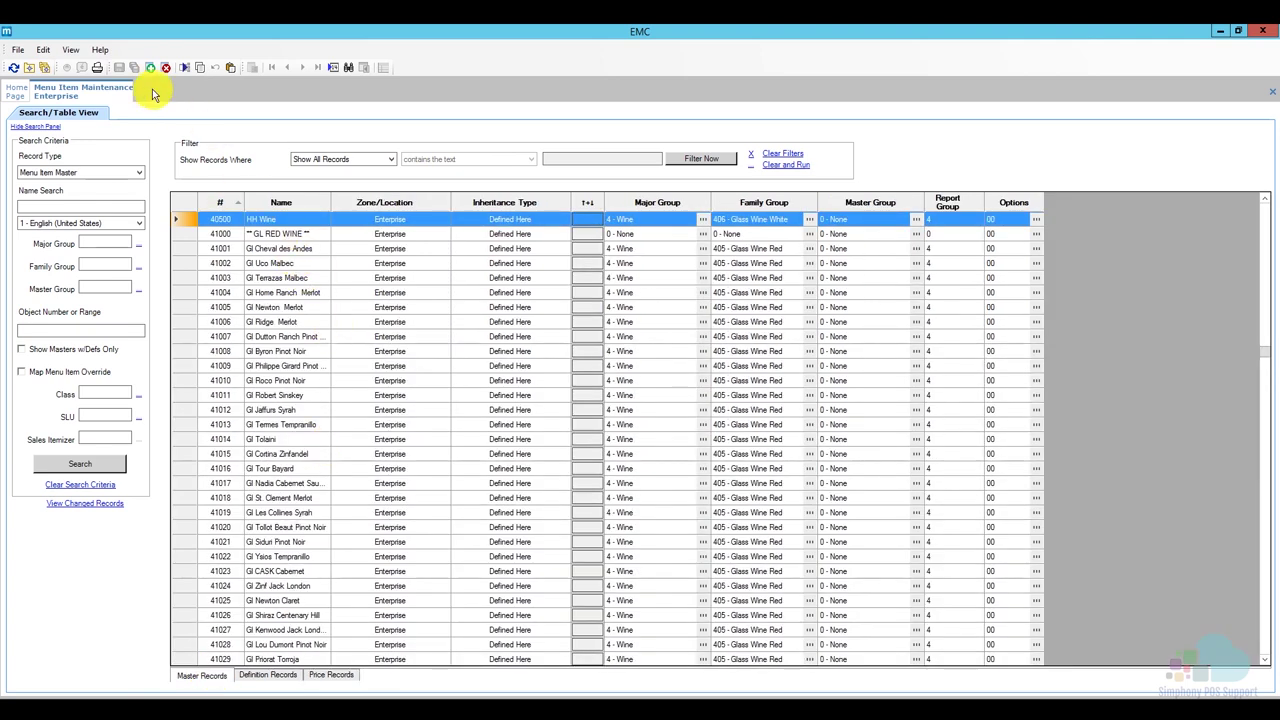
Close Menu Item Maintenance and open Auto Menu Levels under Sales.
right_click(114, 94)
click(125, 104)
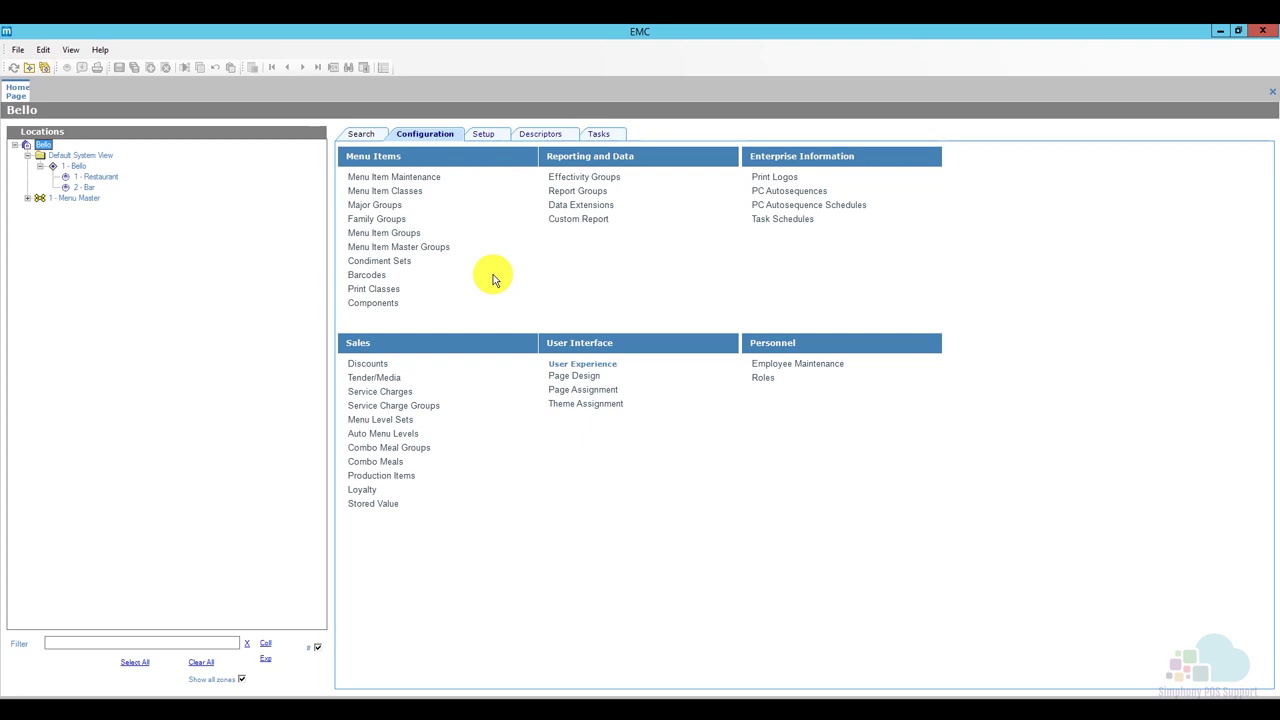
click(404, 435)
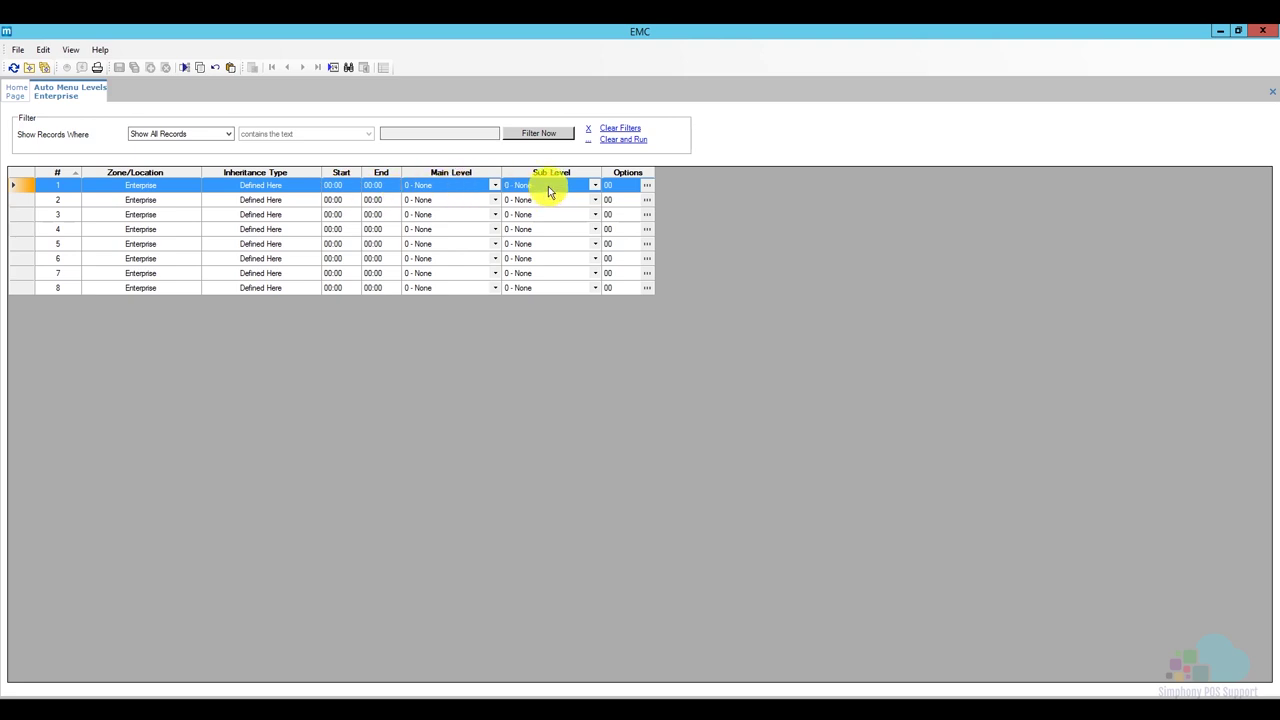
Make auto menu level entry 1 end at 17:00 on sub level 1 - Default.
click(647, 189)
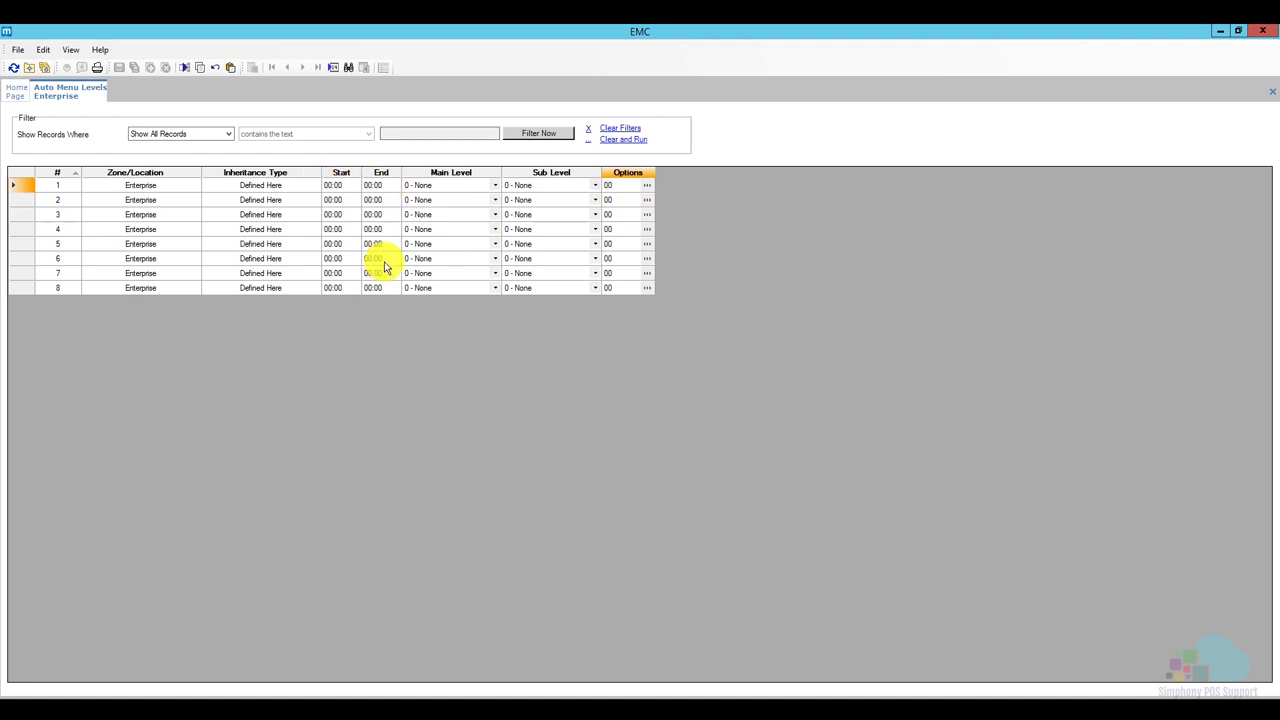
click(370, 185)
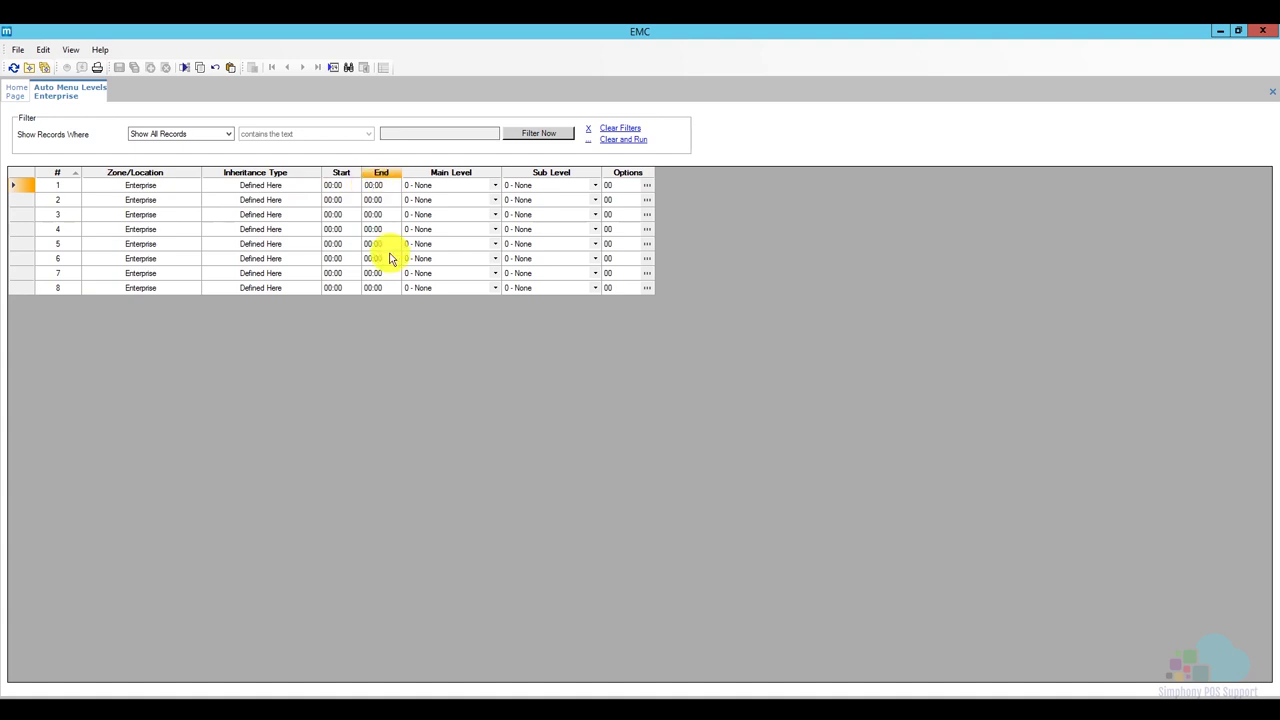
text(17)
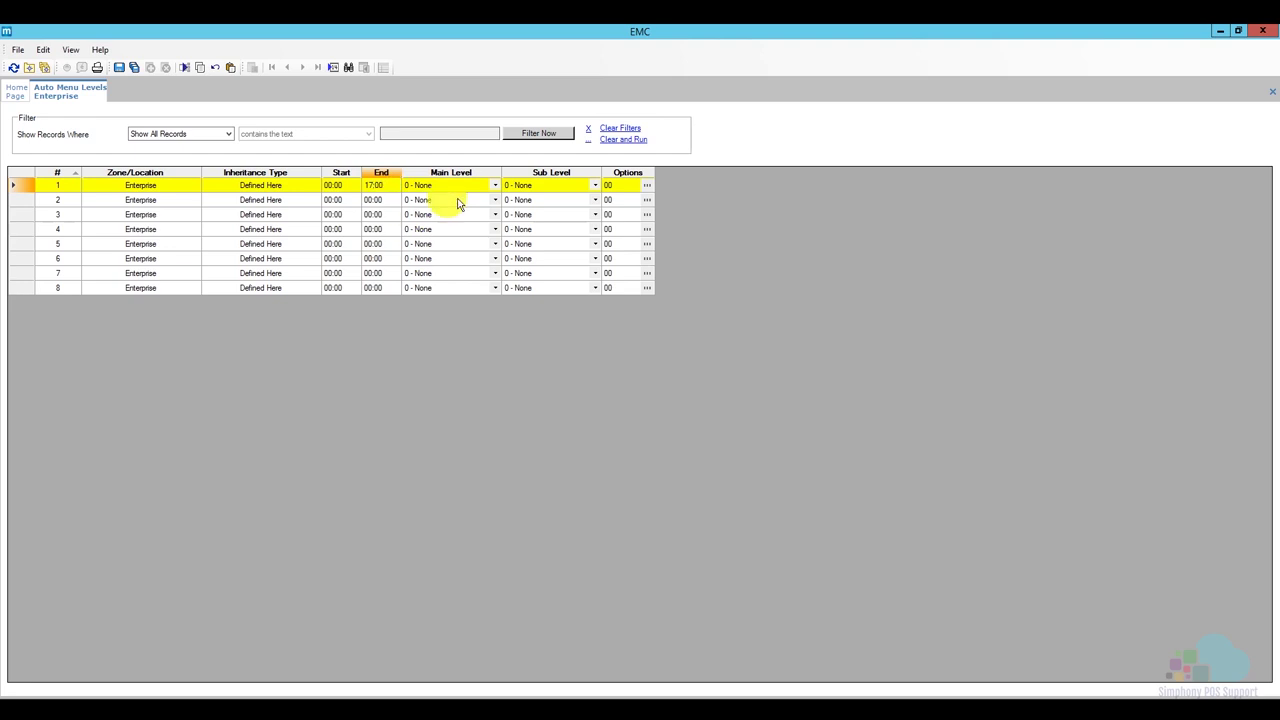
click(594, 187)
click(580, 206)
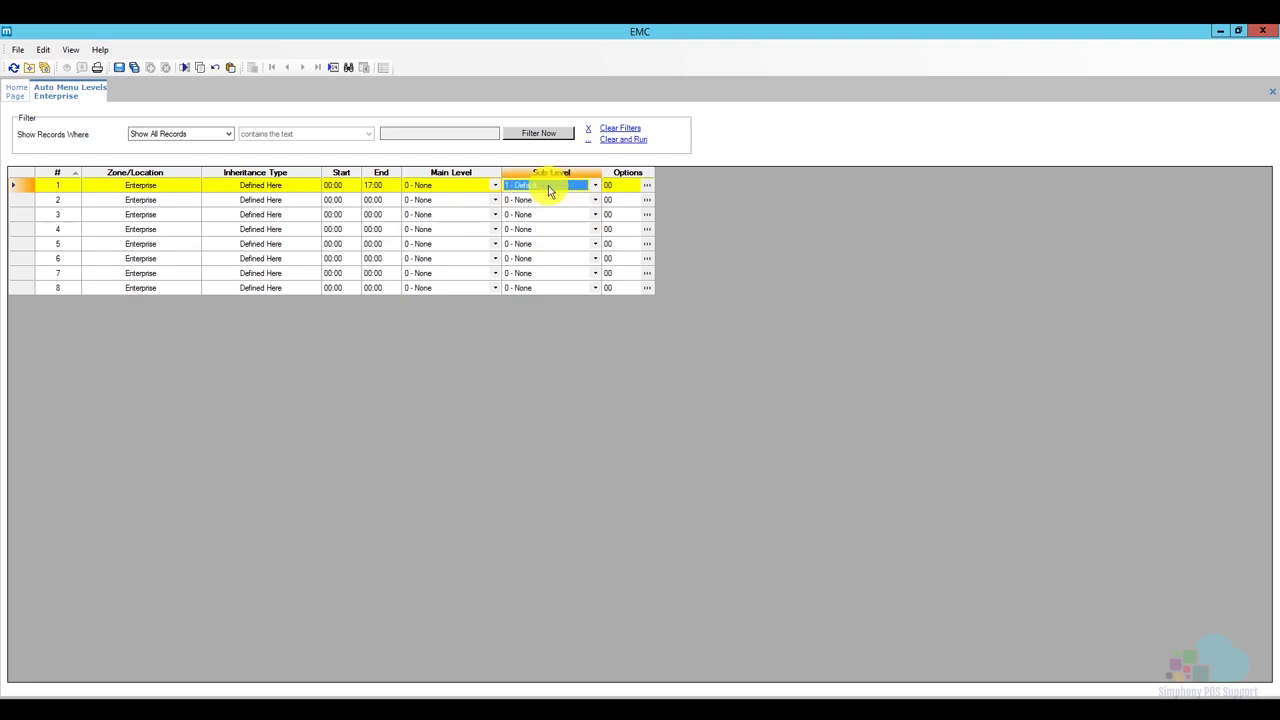
click(647, 186)
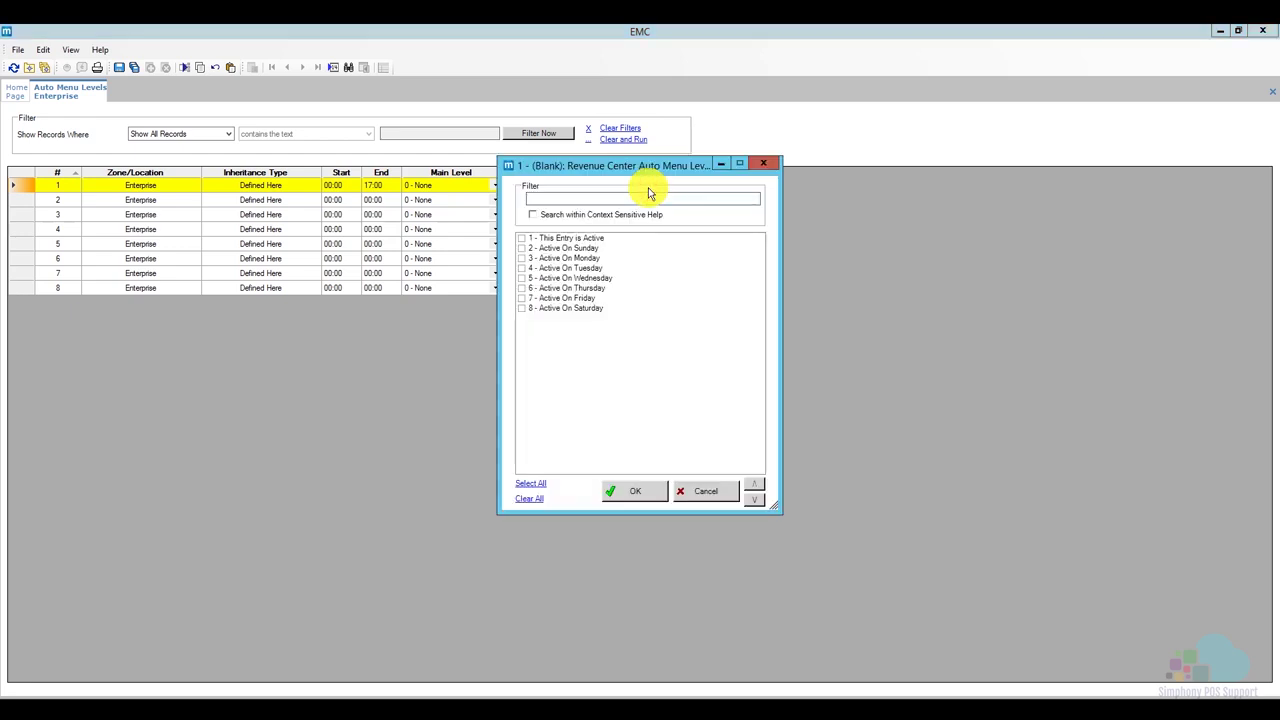
Mark entry 1 as active on Monday through Friday so its Options read BE.
click(560, 242)
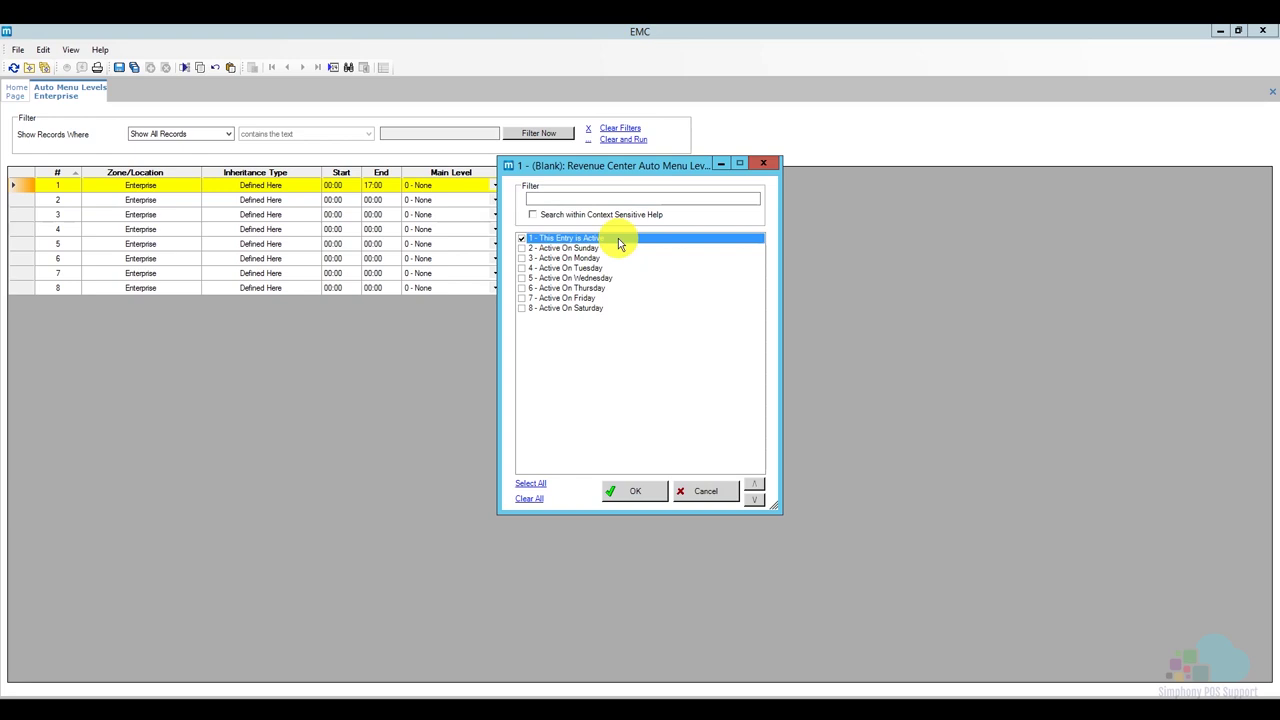
click(570, 258)
click(573, 268)
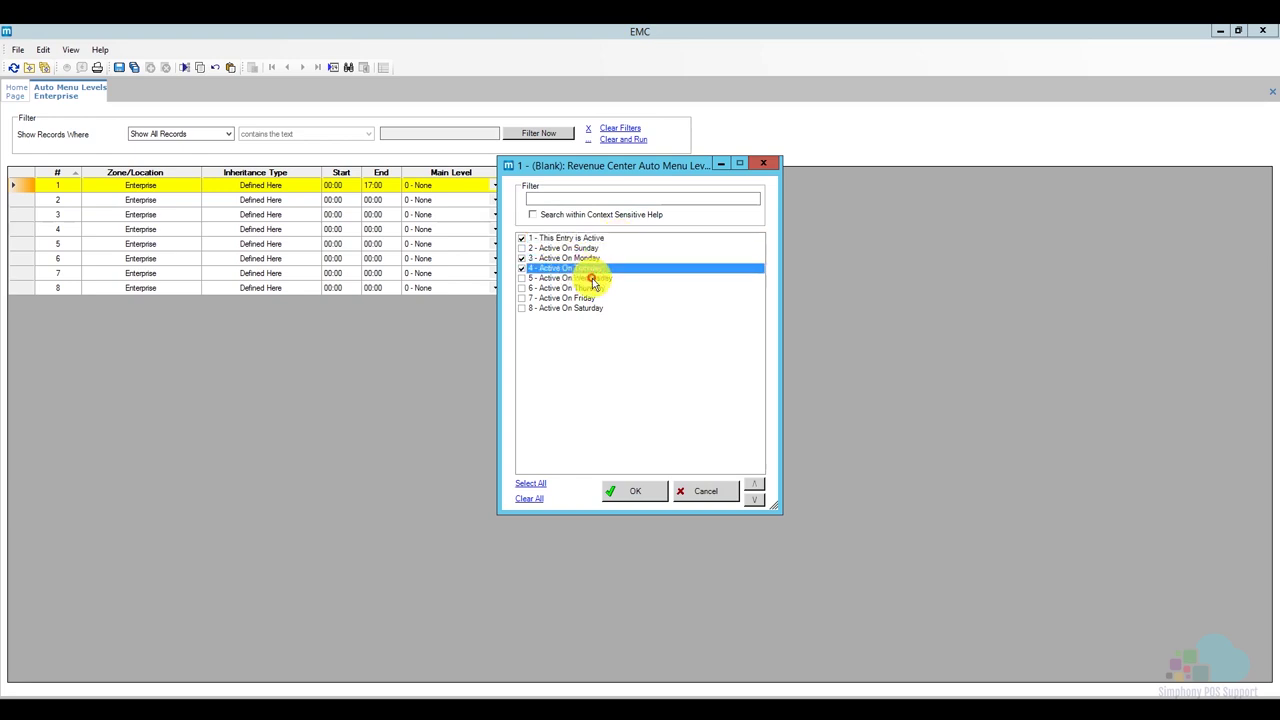
click(572, 297)
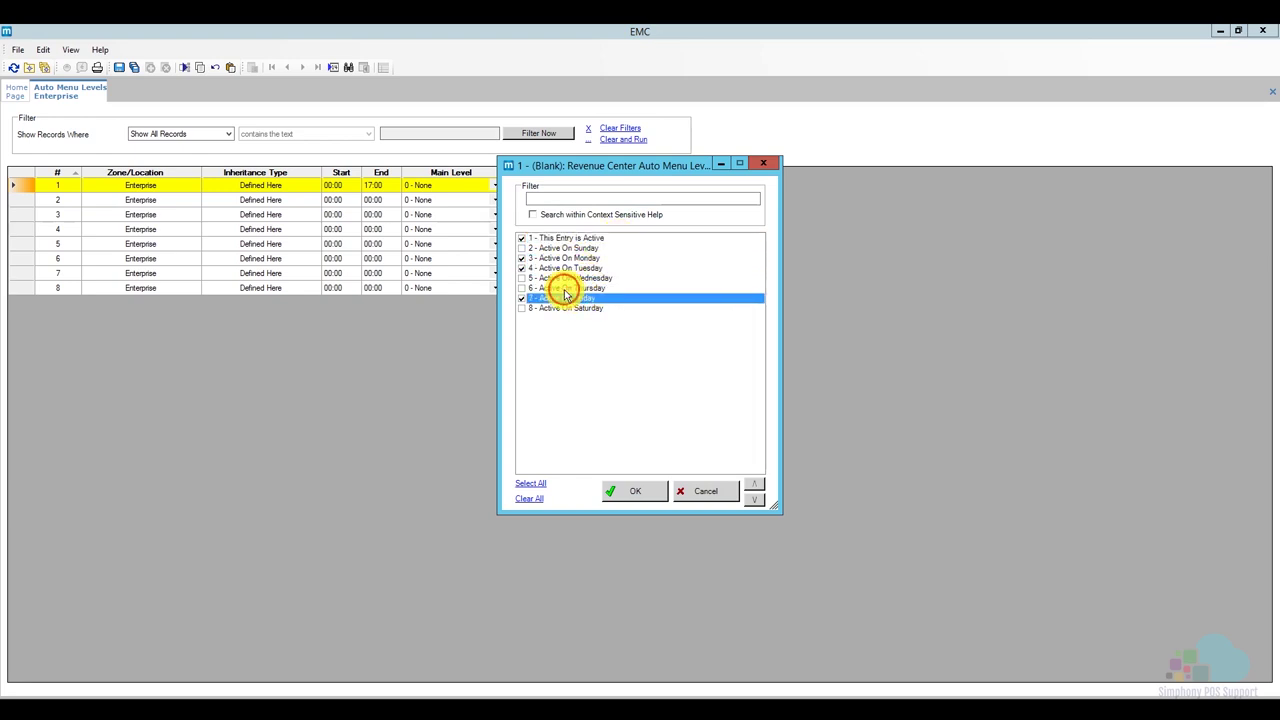
click(565, 288)
click(558, 278)
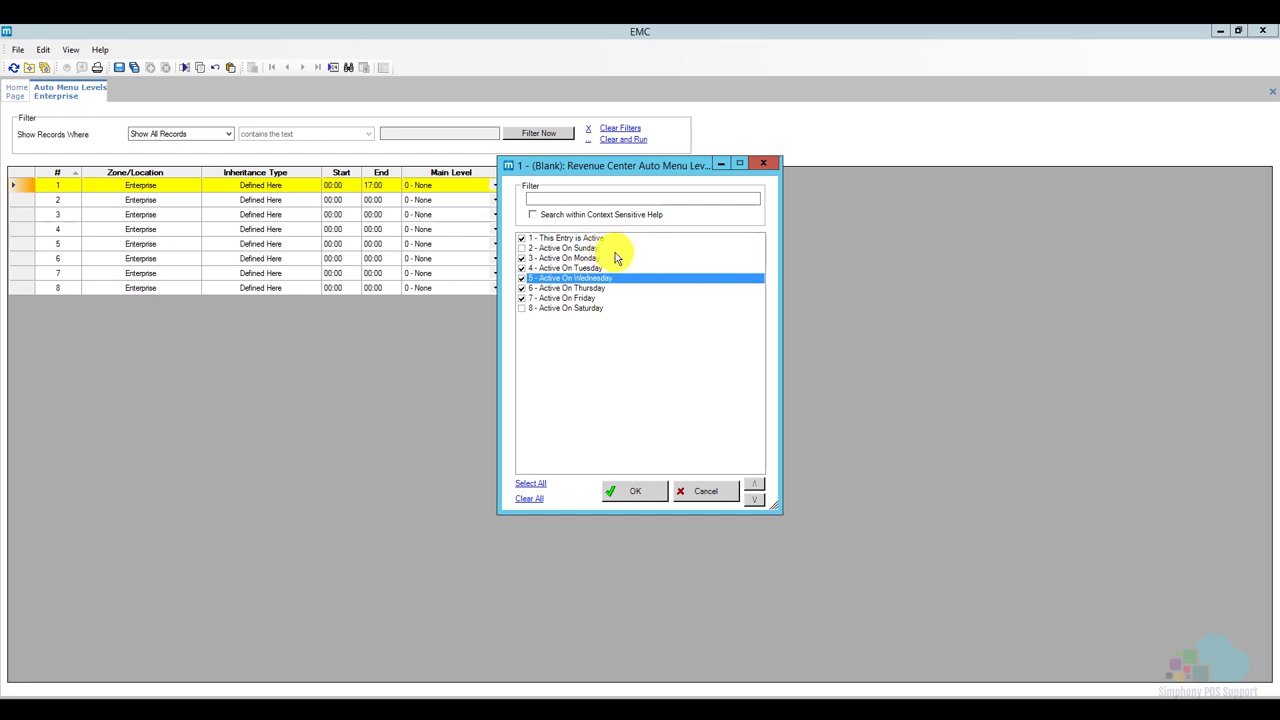
click(638, 493)
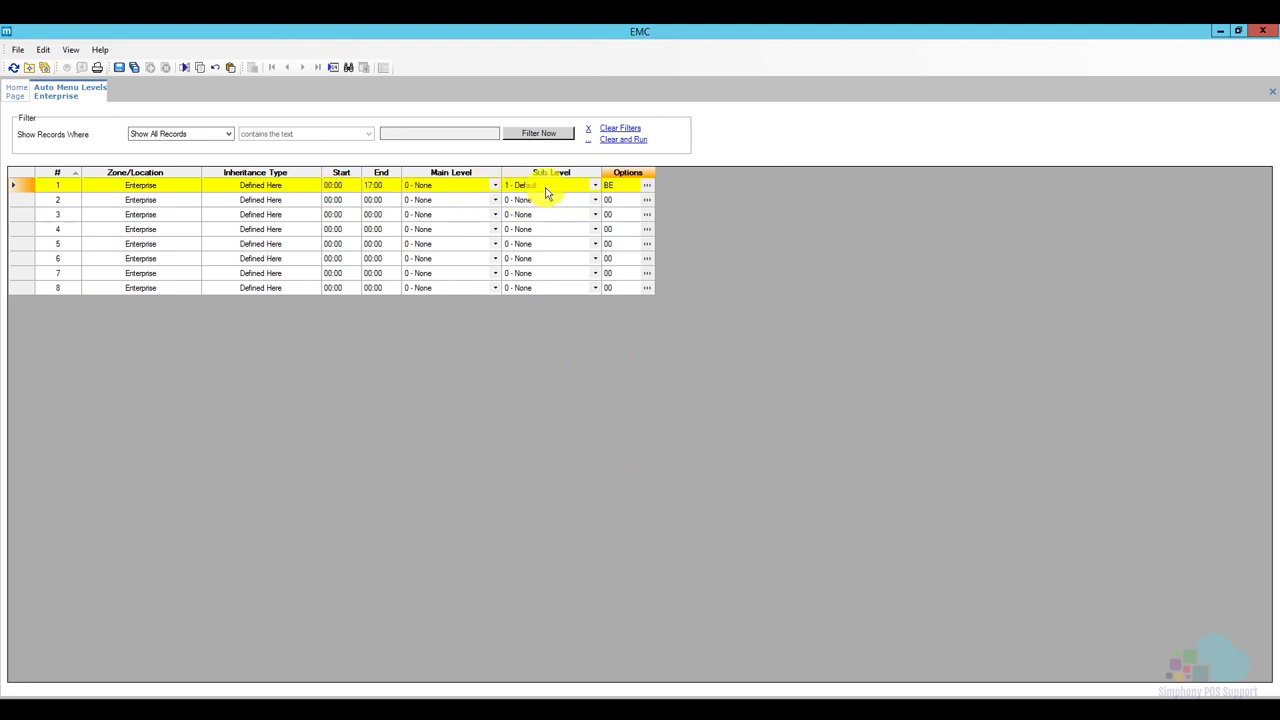
Set entry 2 to run 17:00–19:00 on sub level 2 - Happy Hour.
click(333, 200)
click(333, 200)
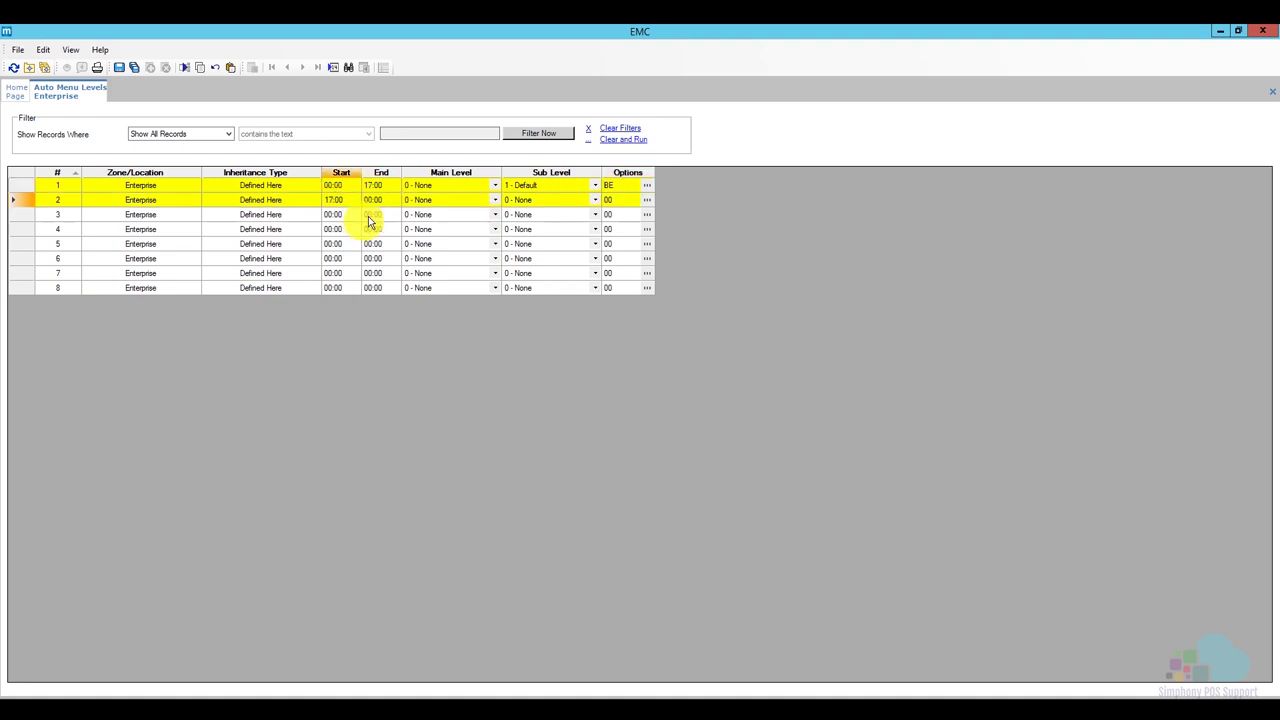
text(17)
click(372, 202)
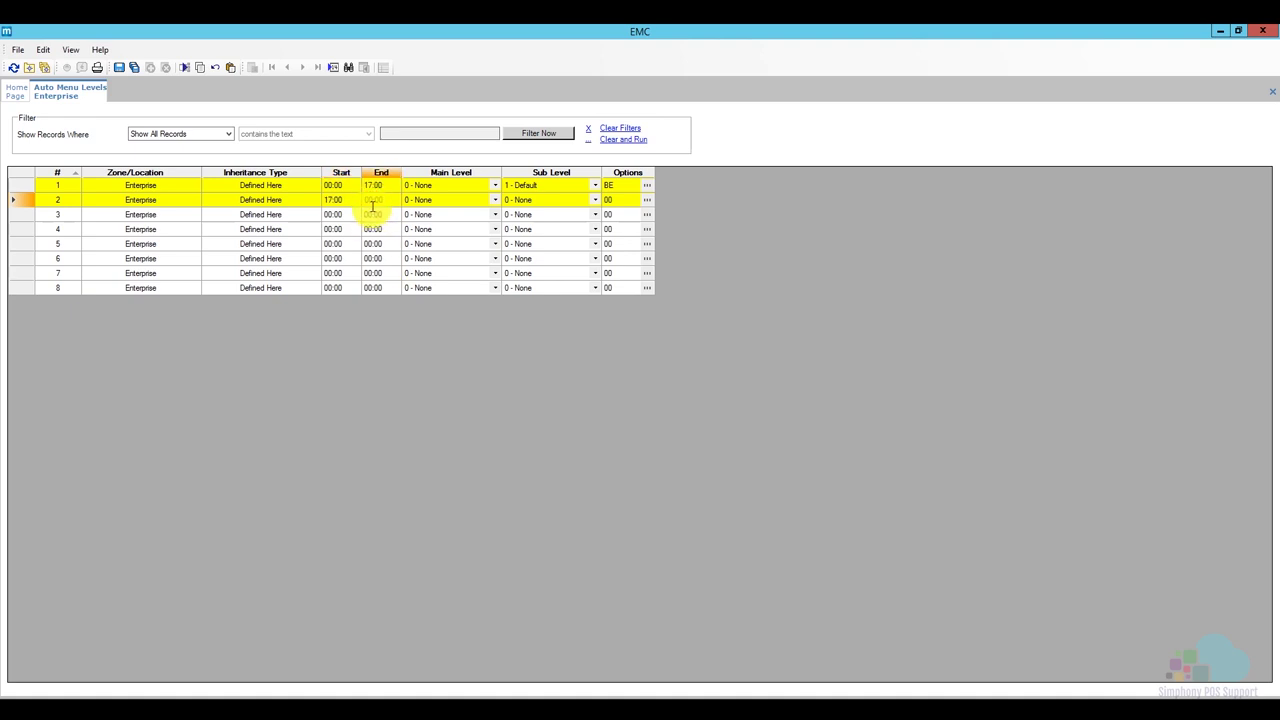
text(19)
click(608, 205)
click(595, 202)
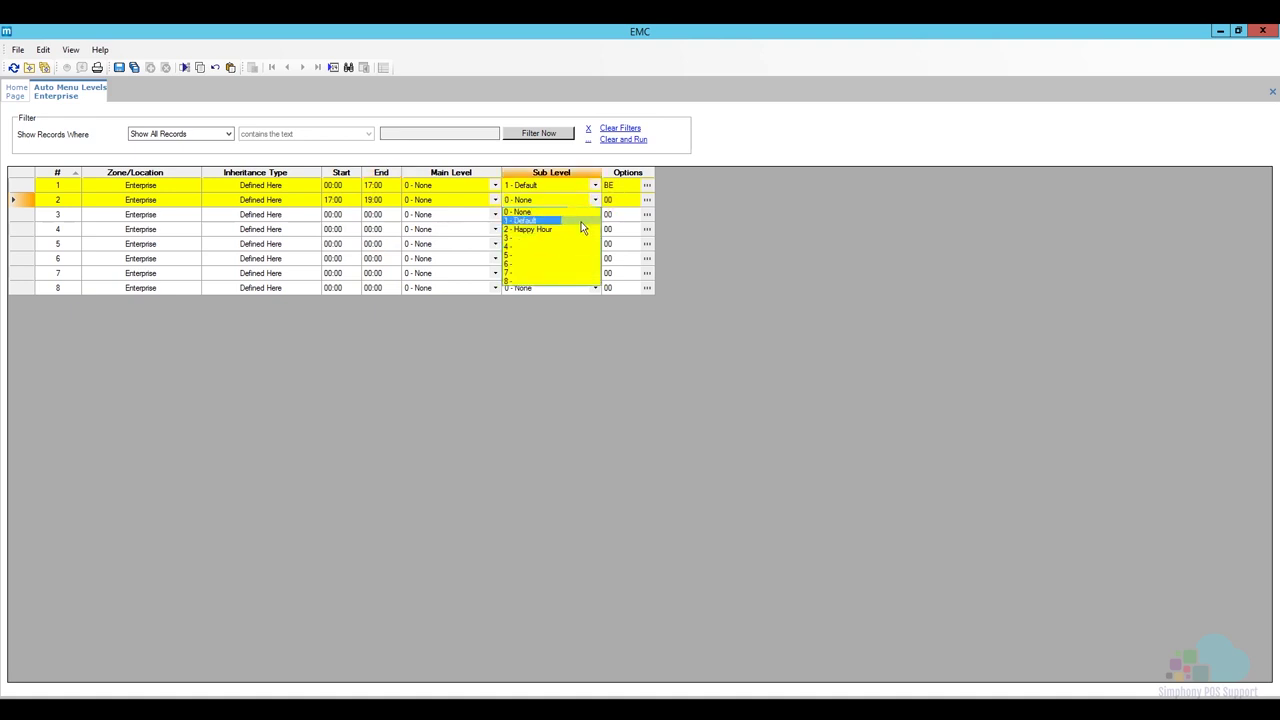
click(580, 229)
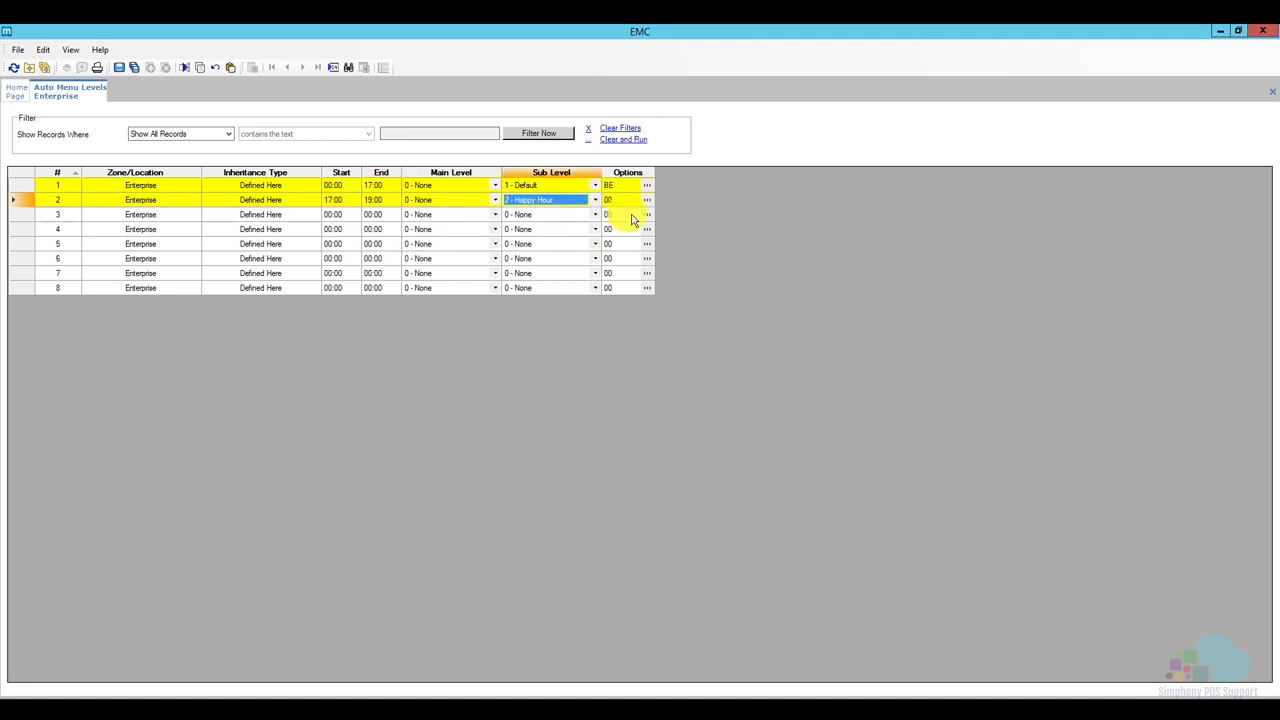
Mark the Happy Hour entry as active Monday through Friday.
click(647, 200)
click(560, 240)
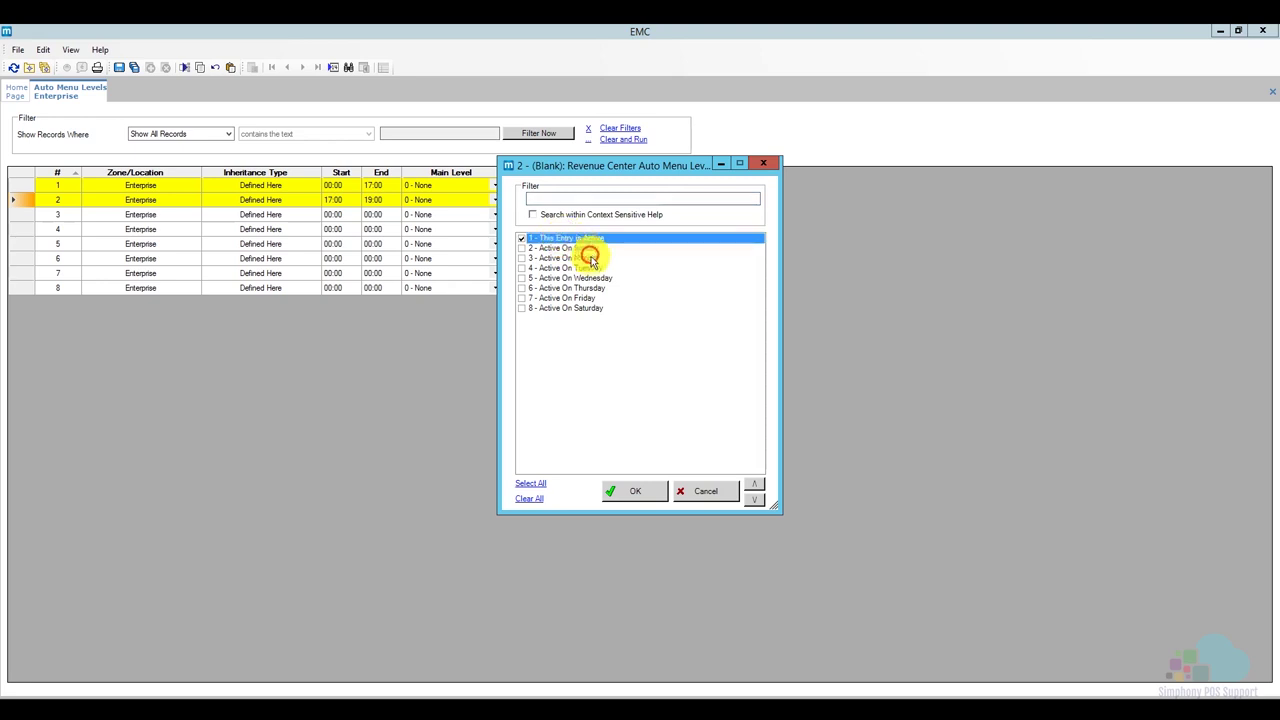
click(580, 258)
click(583, 268)
click(586, 278)
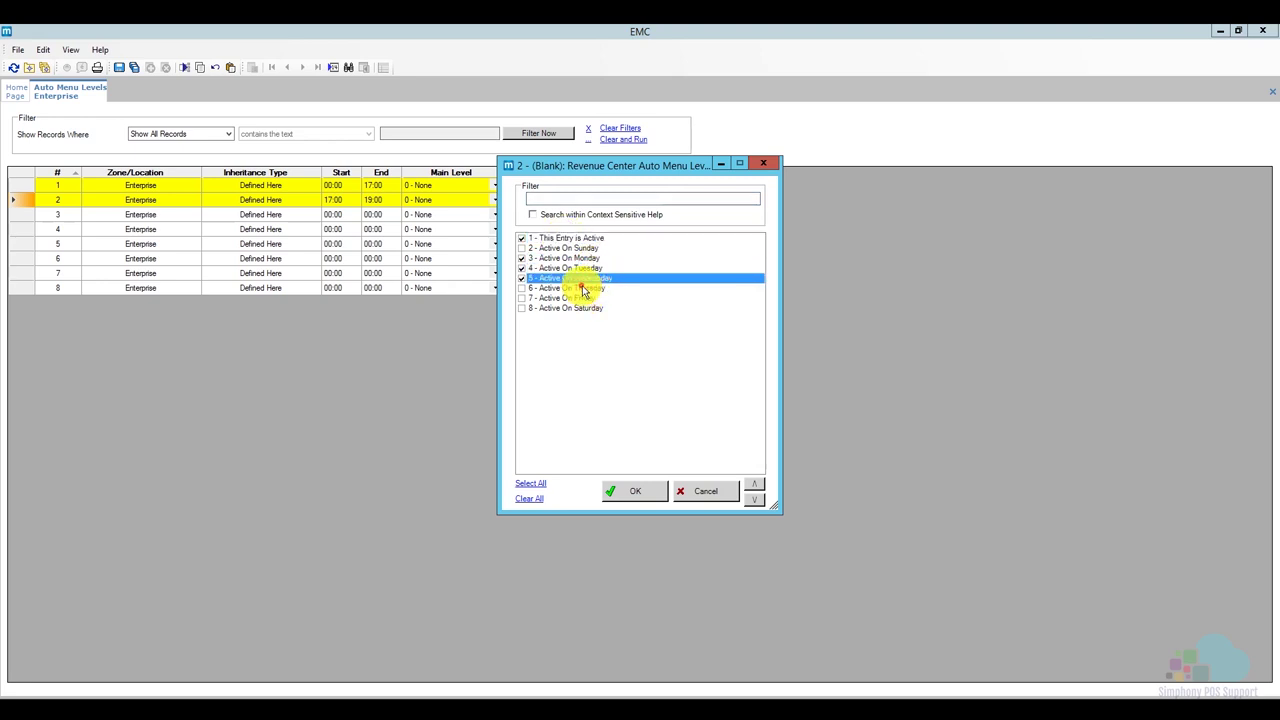
click(589, 288)
click(591, 299)
click(640, 491)
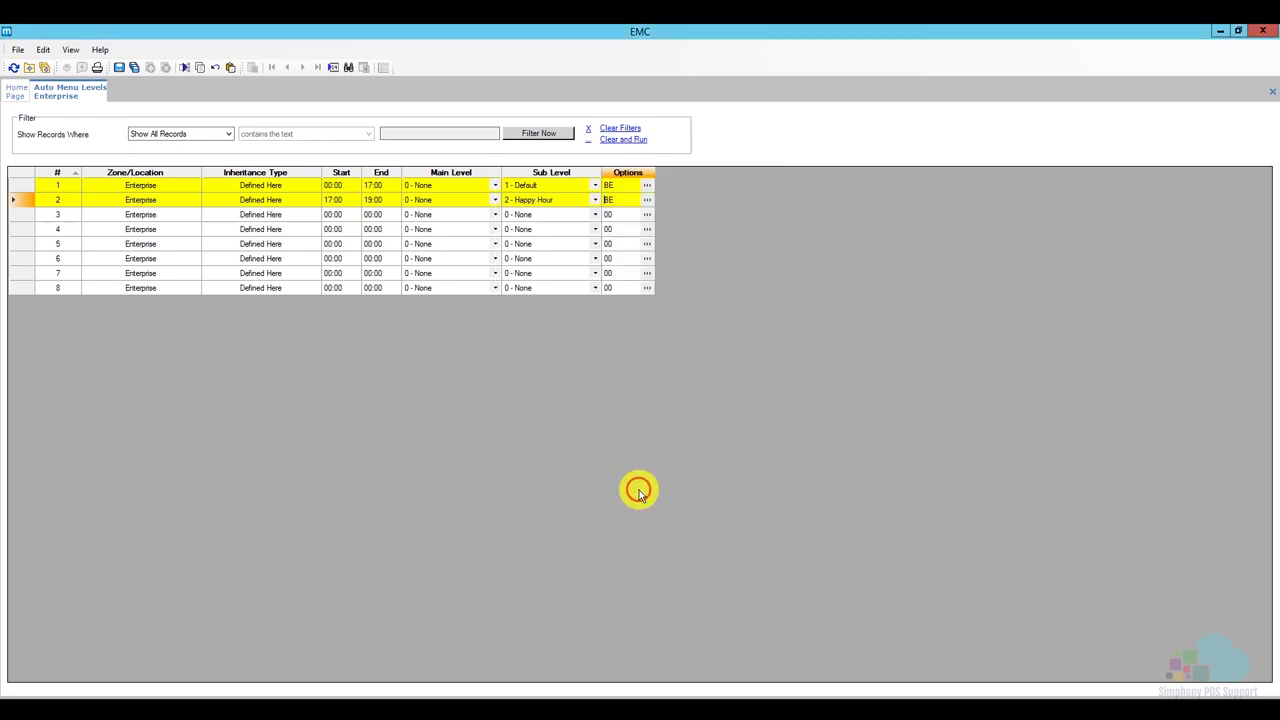
Set row 3 to run 19:00–00:00 on sub level 1 - Default.
click(328, 215)
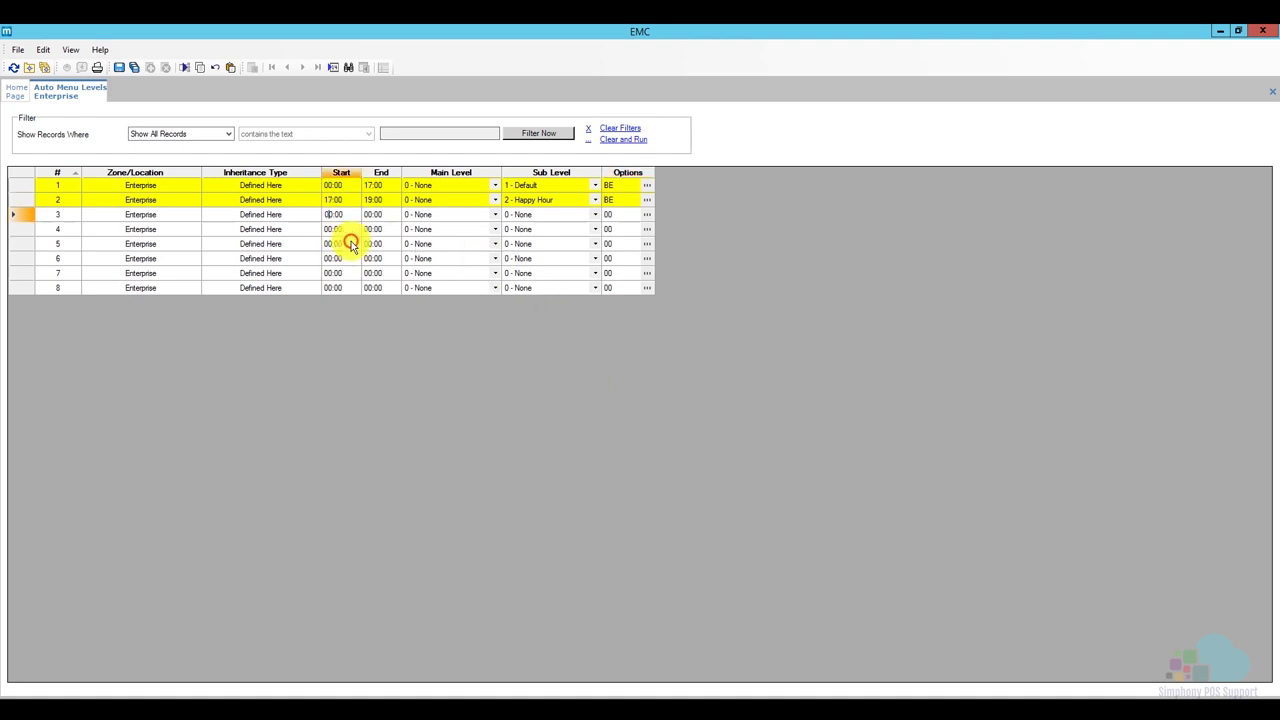
text(00)
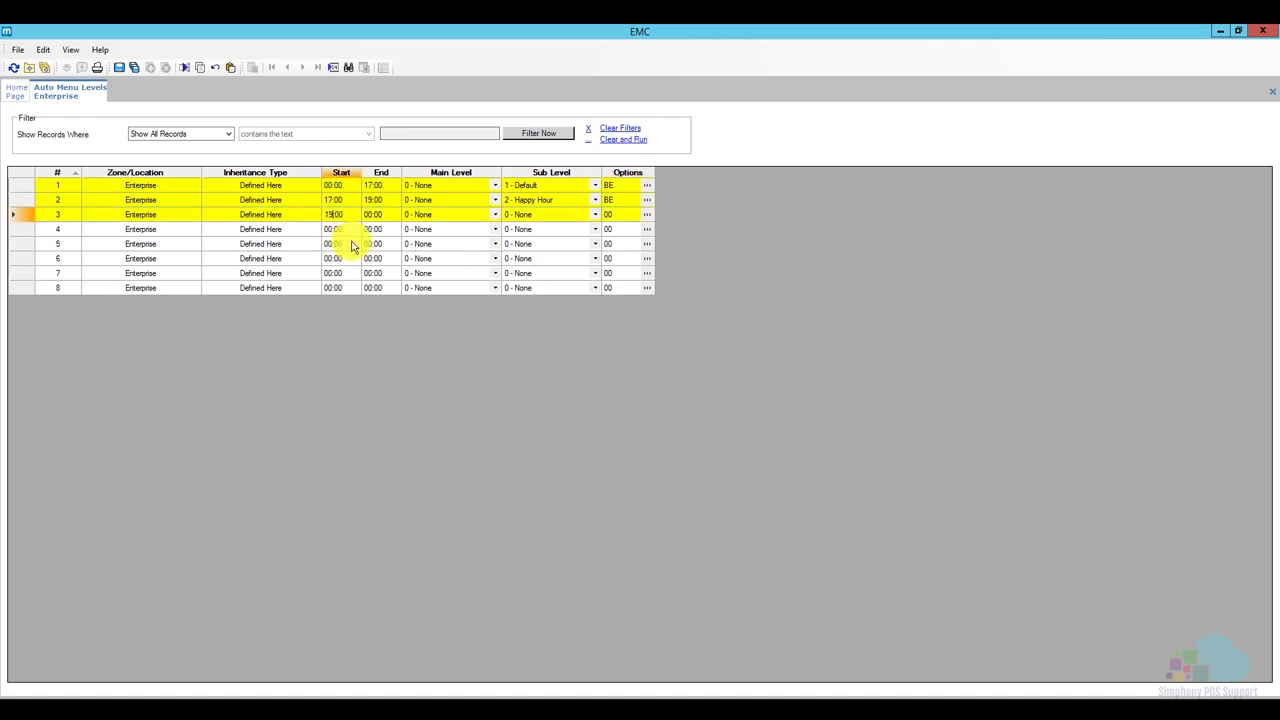
click(595, 218)
click(595, 218)
click(586, 232)
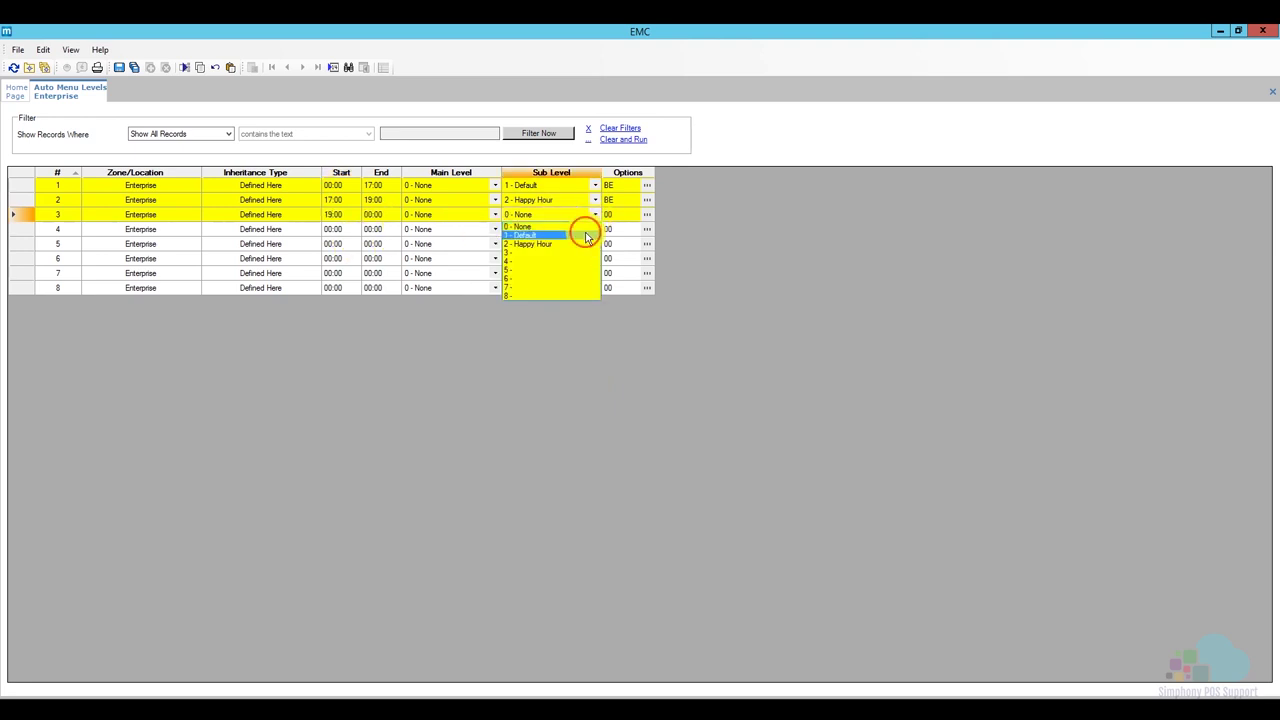
Mark row 3's entry as active Monday through Friday.
click(647, 214)
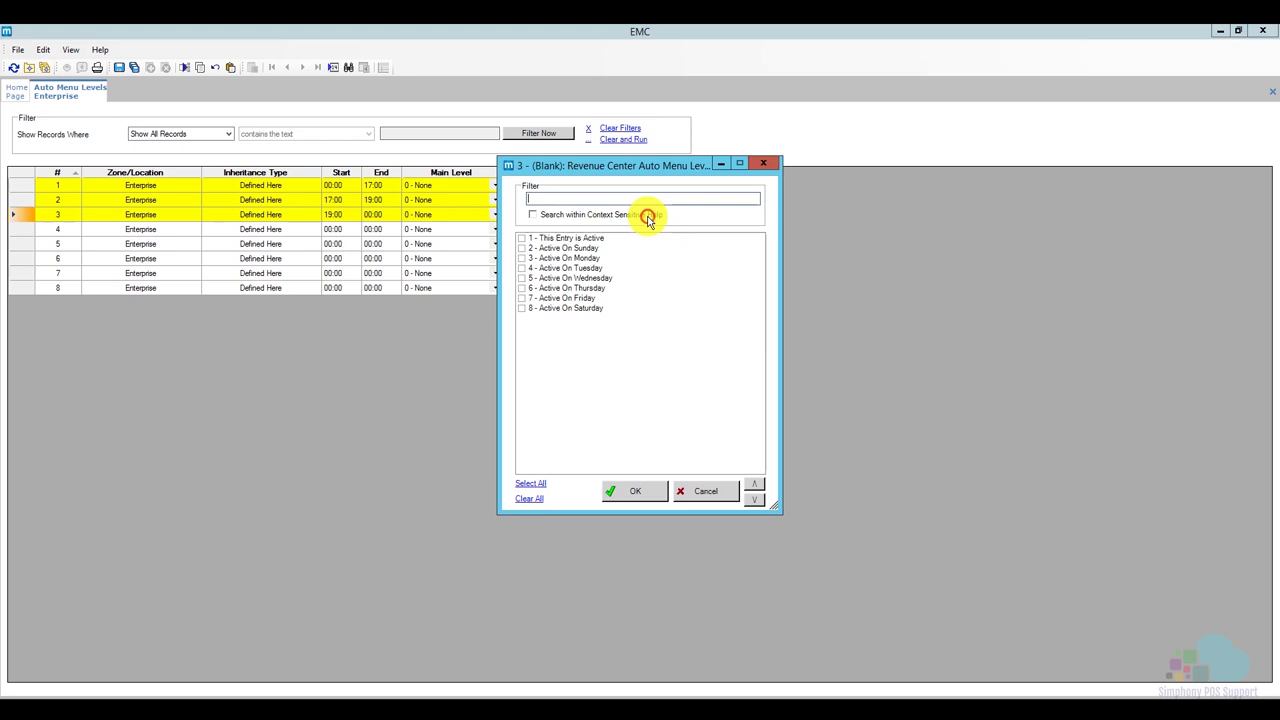
click(570, 239)
click(582, 258)
click(590, 268)
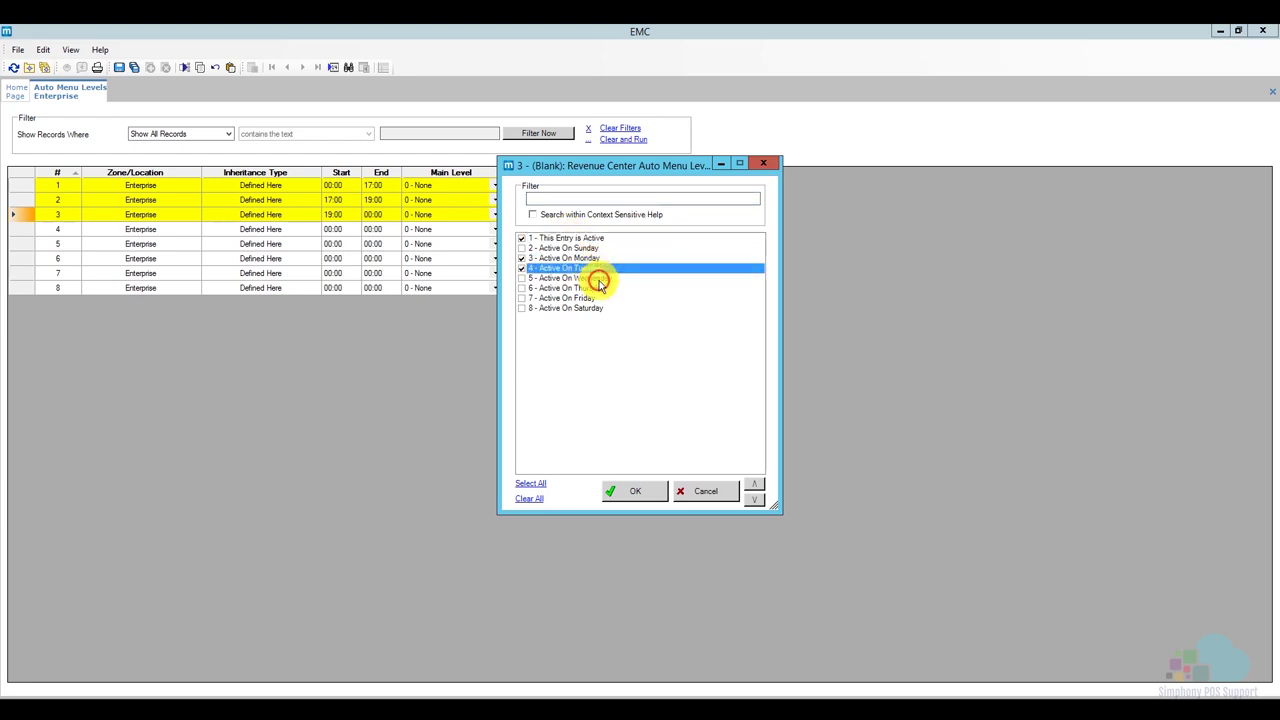
click(594, 278)
click(590, 288)
click(588, 298)
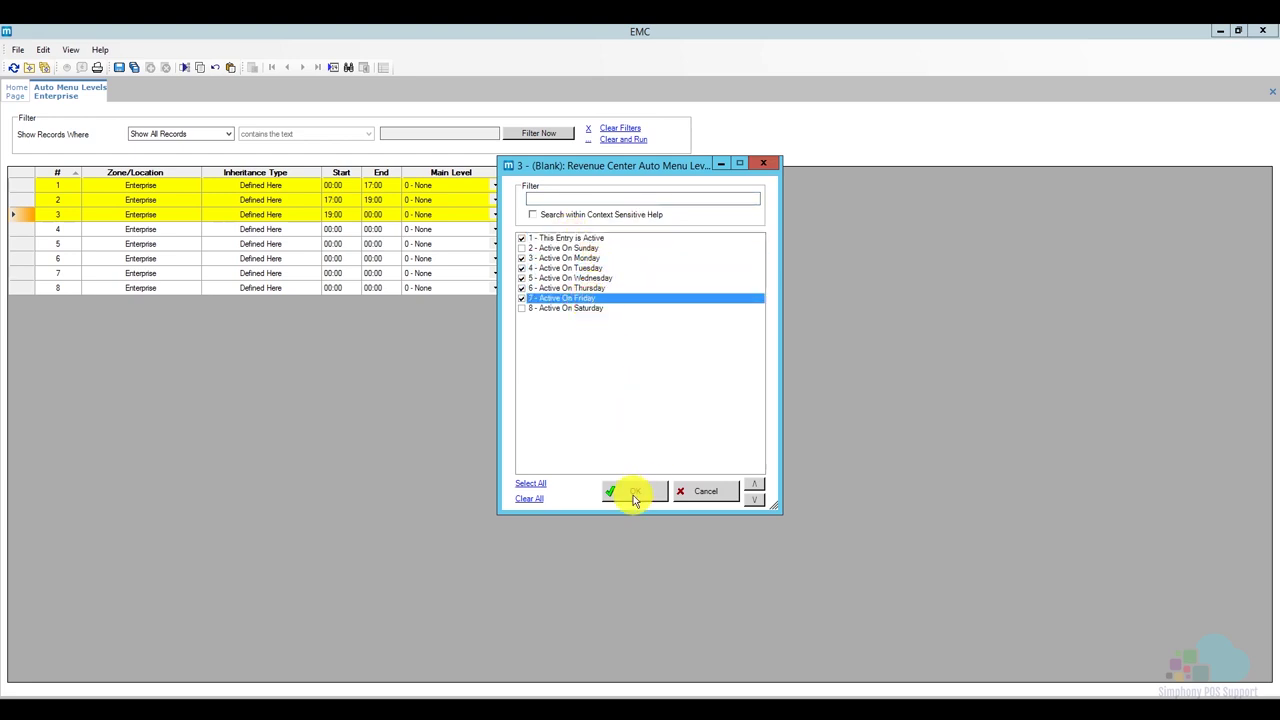
click(633, 491)
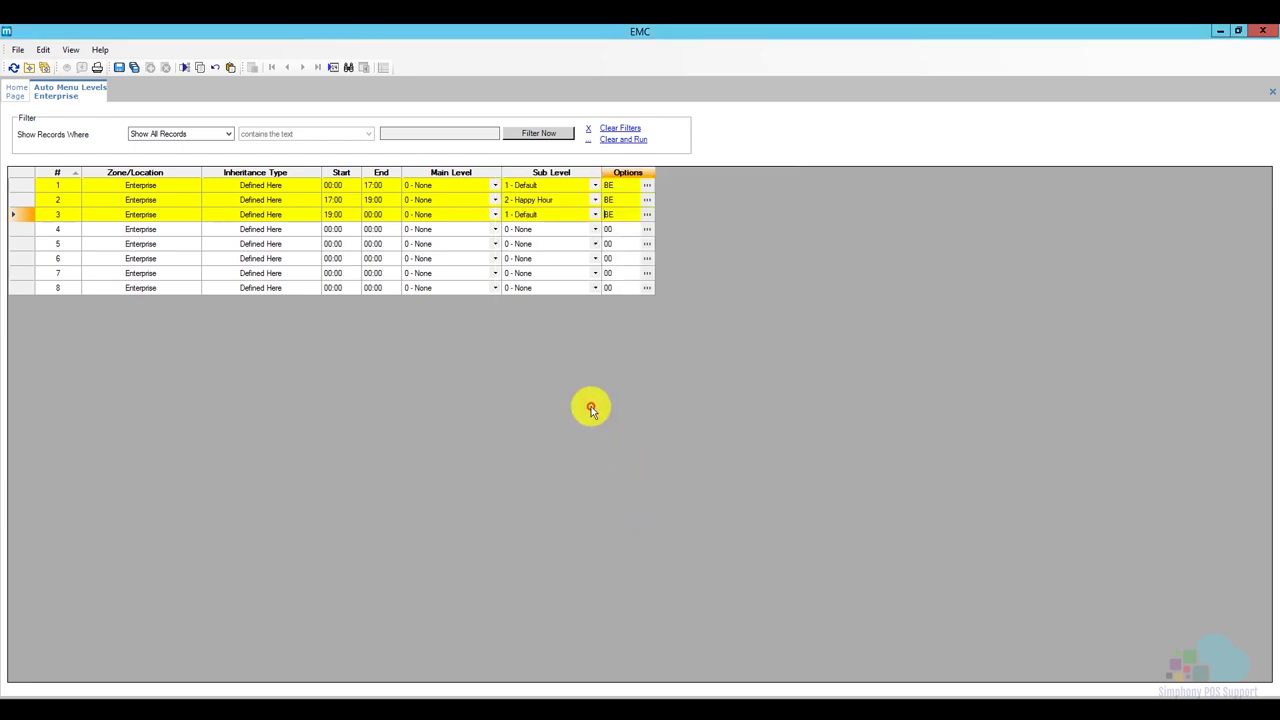
Save the three auto menu level entries, review them, and close the Auto Menu Levels page.
click(117, 67)
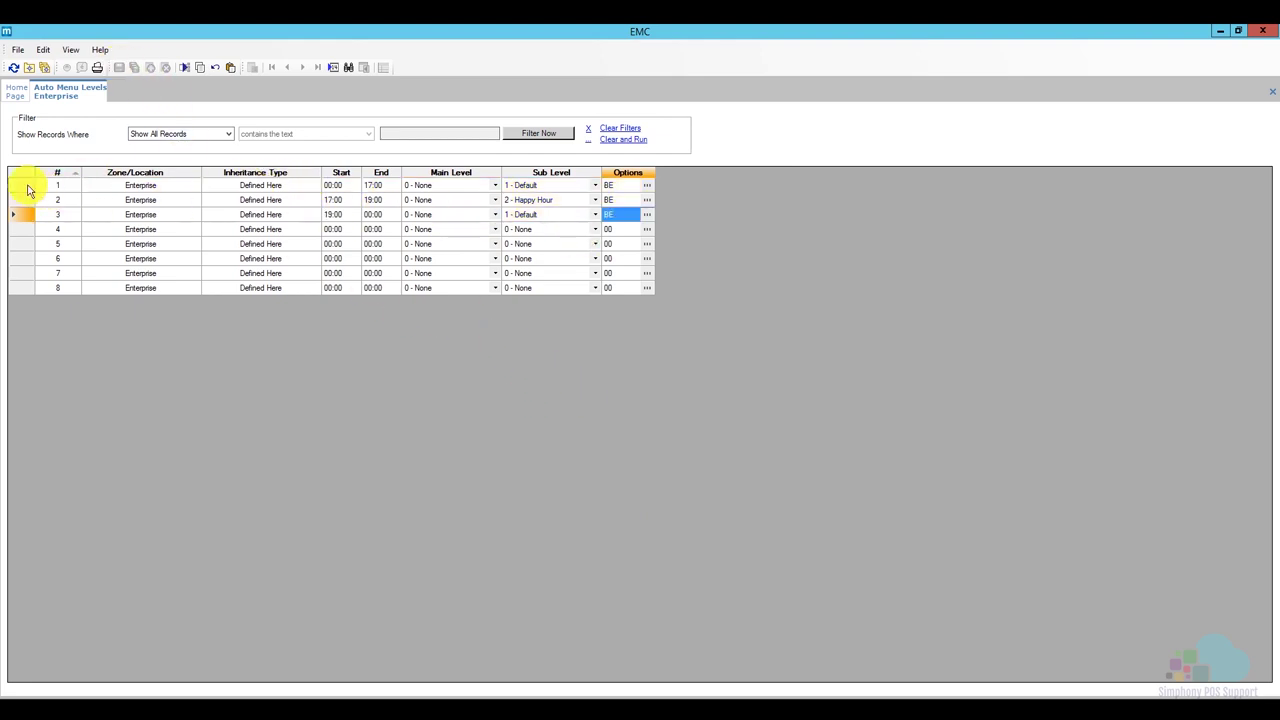
click(27, 187)
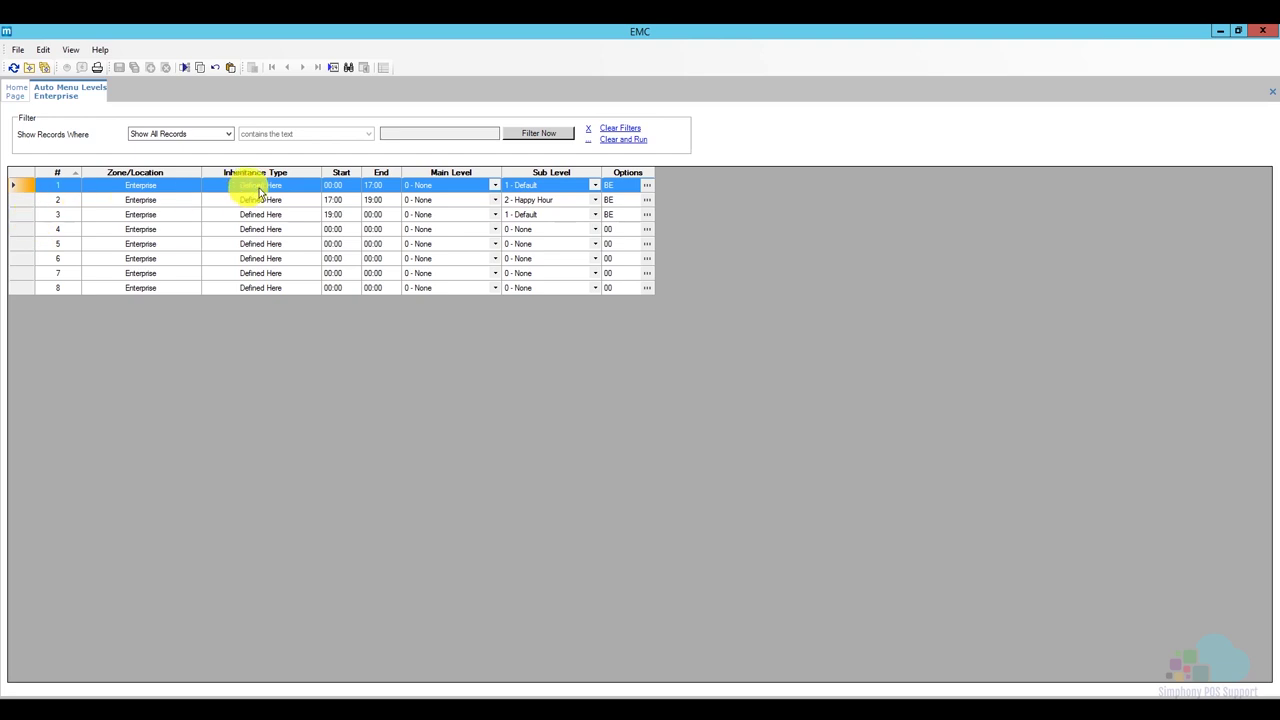
click(27, 203)
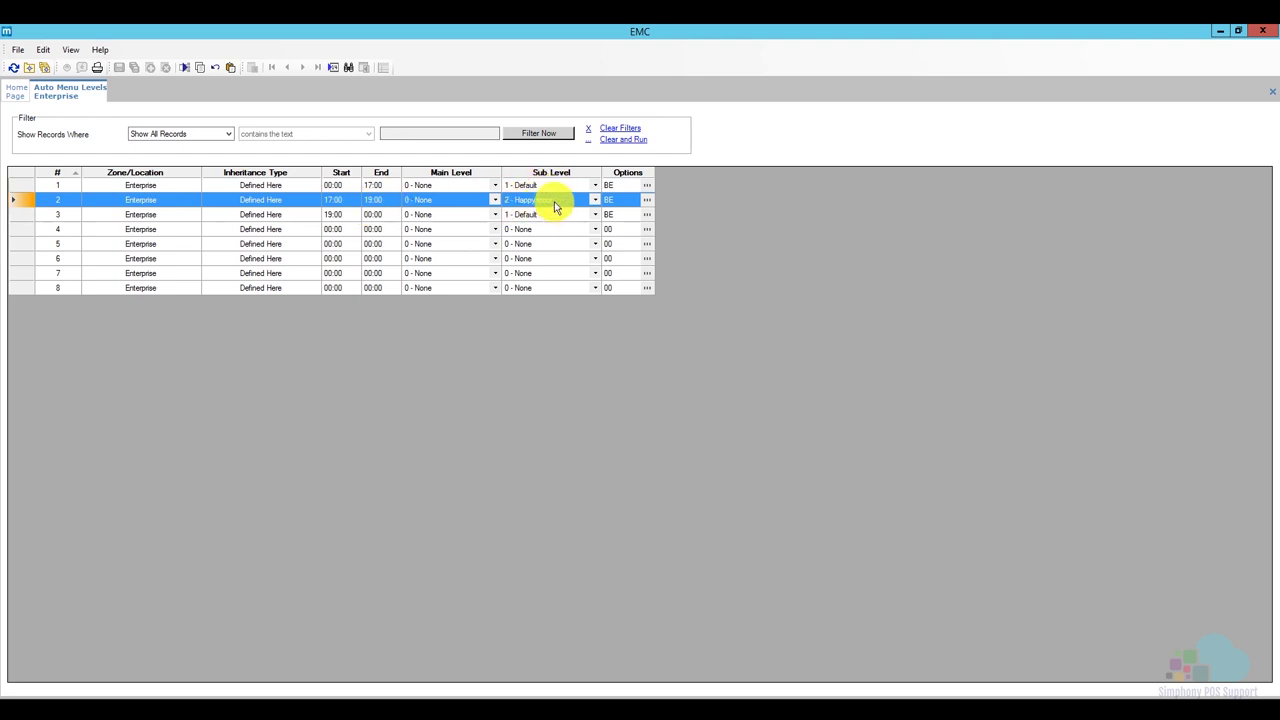
click(26, 214)
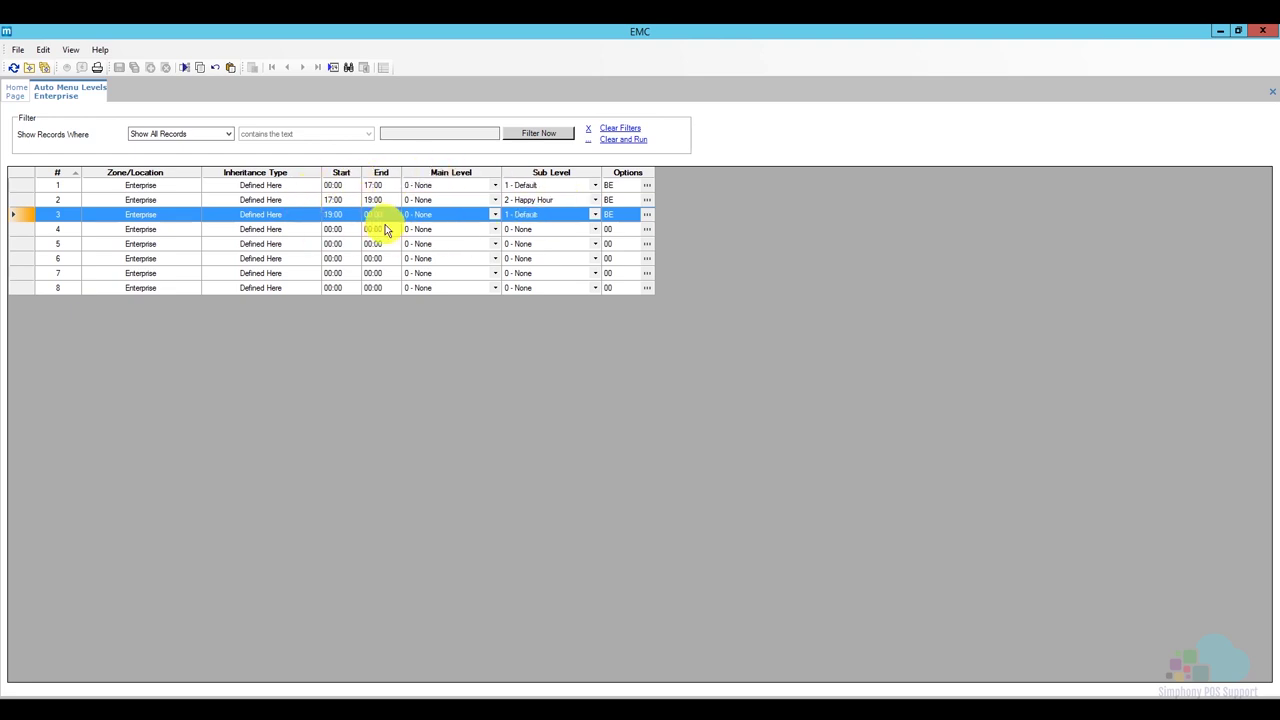
right_click(84, 97)
click(106, 112)
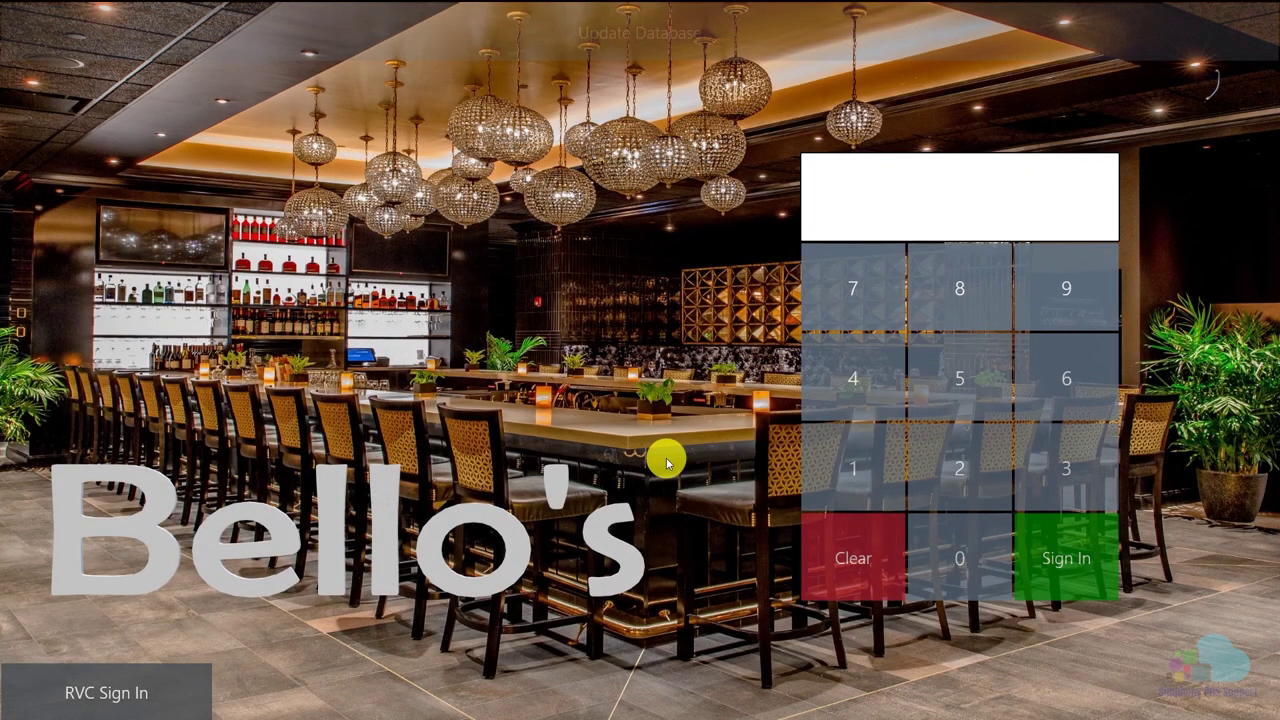
Update the workstation database, sign in, and begin a fast transaction check.
click(660, 31)
click(856, 465)
click(1063, 552)
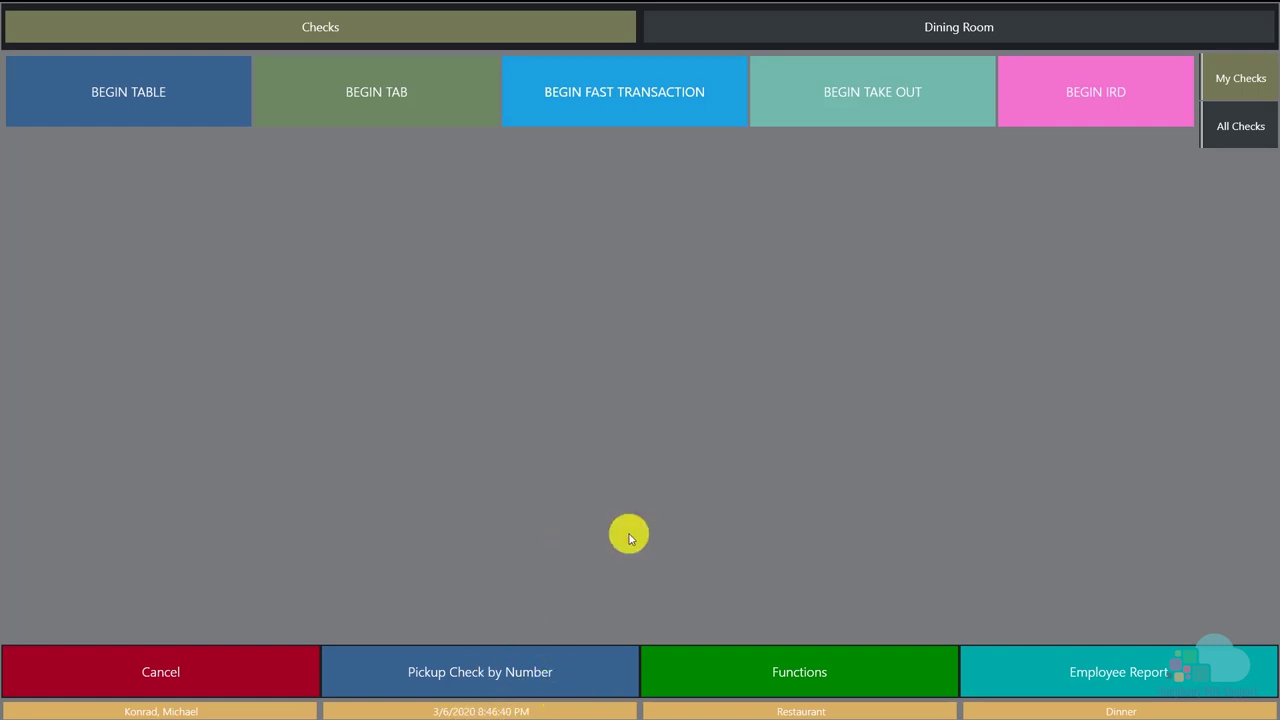
click(692, 90)
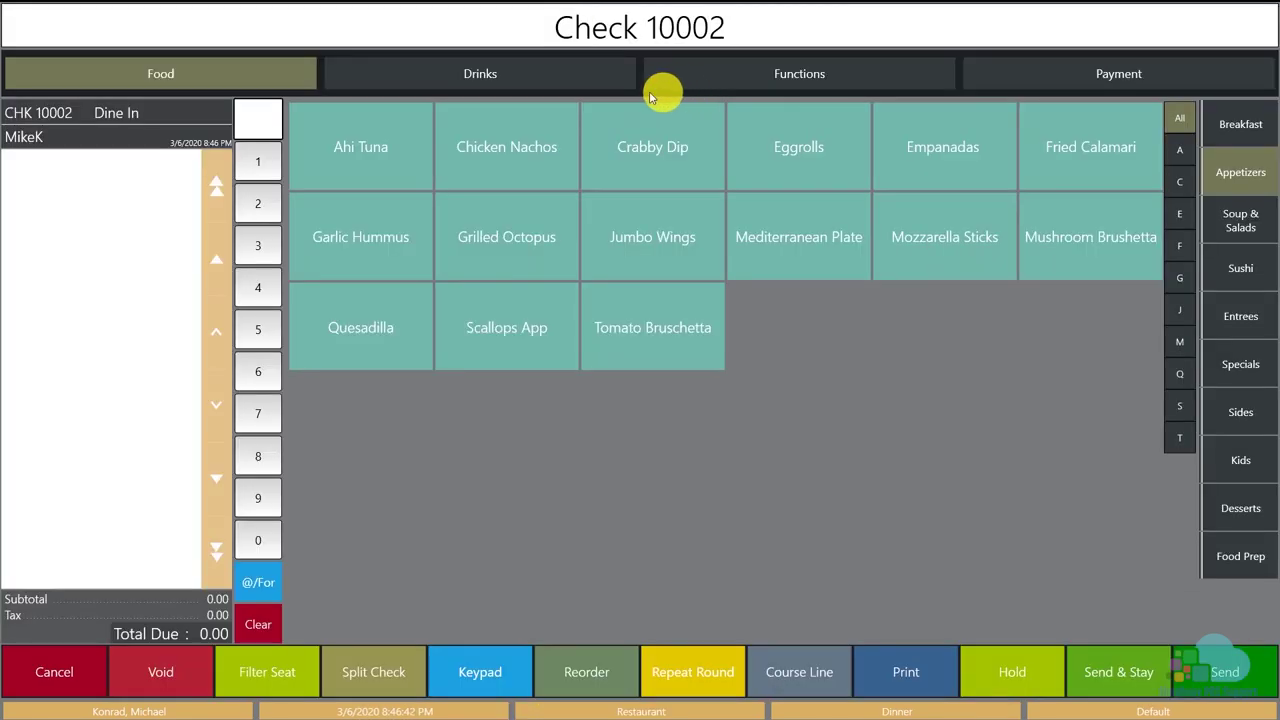
Browse Drinks > Beer (Domestic) and Wine (Gl White Wine, both pages), then cancel the check.
click(570, 82)
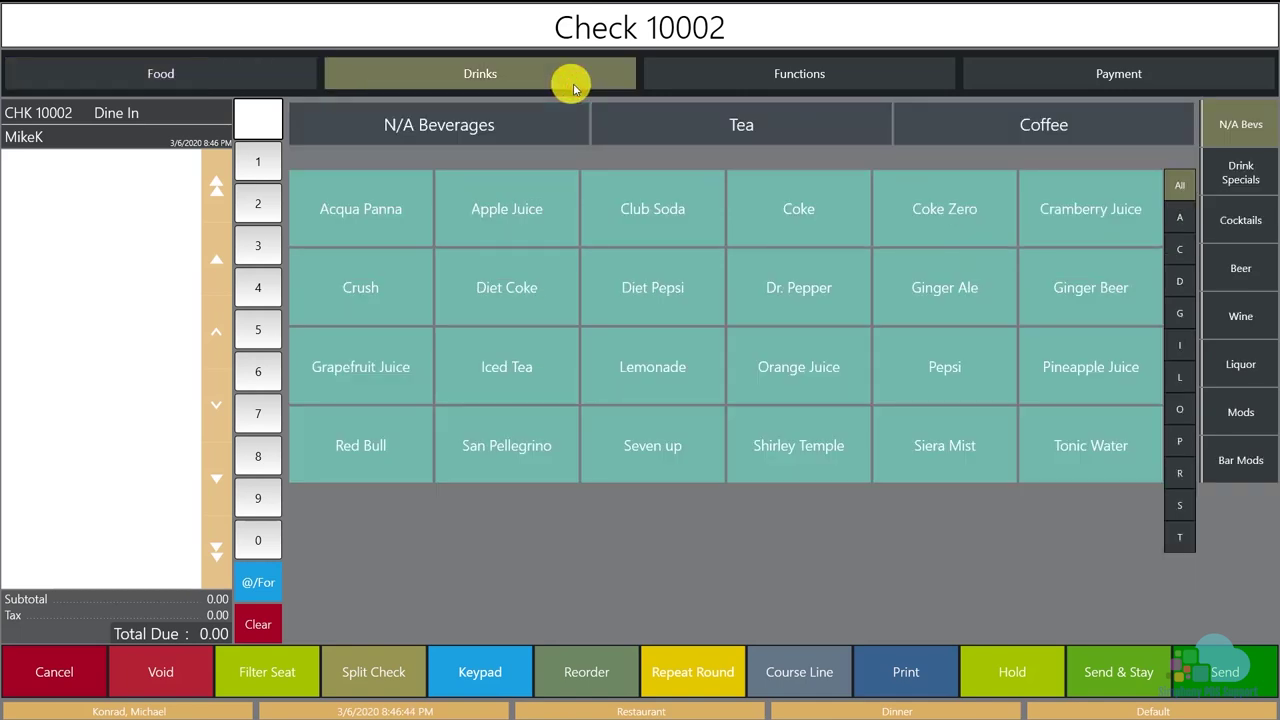
click(1240, 268)
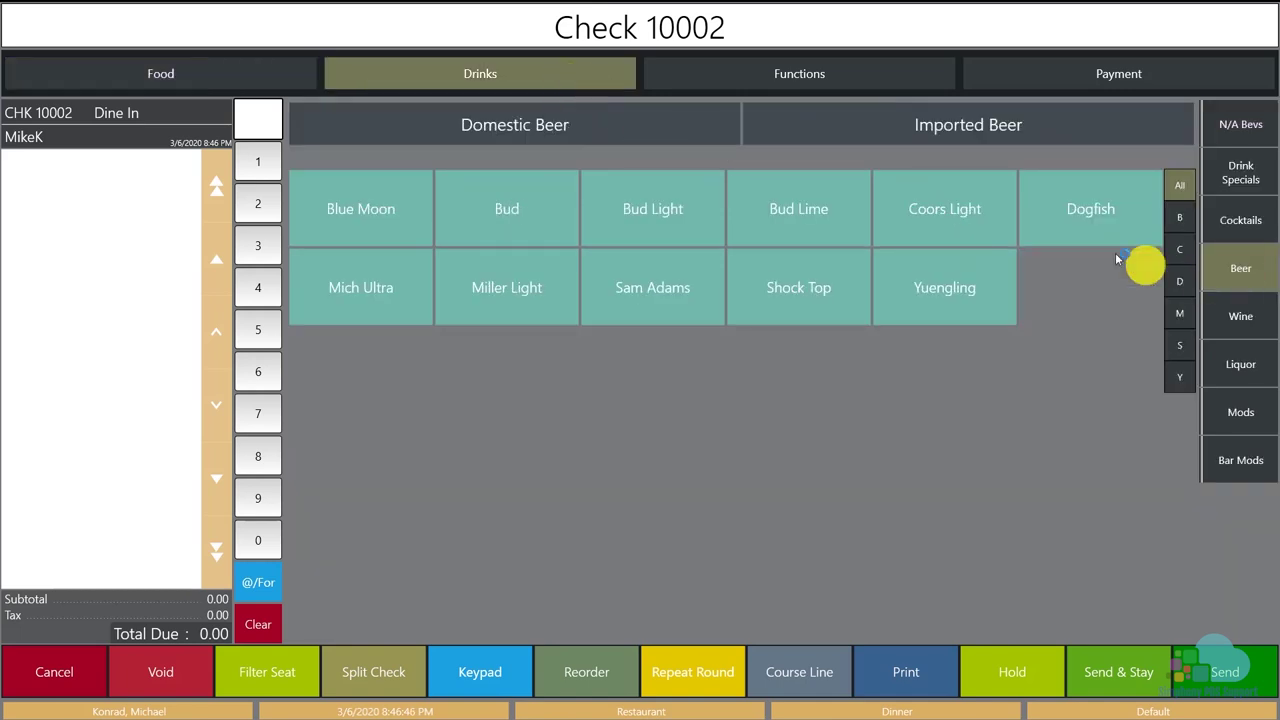
click(592, 132)
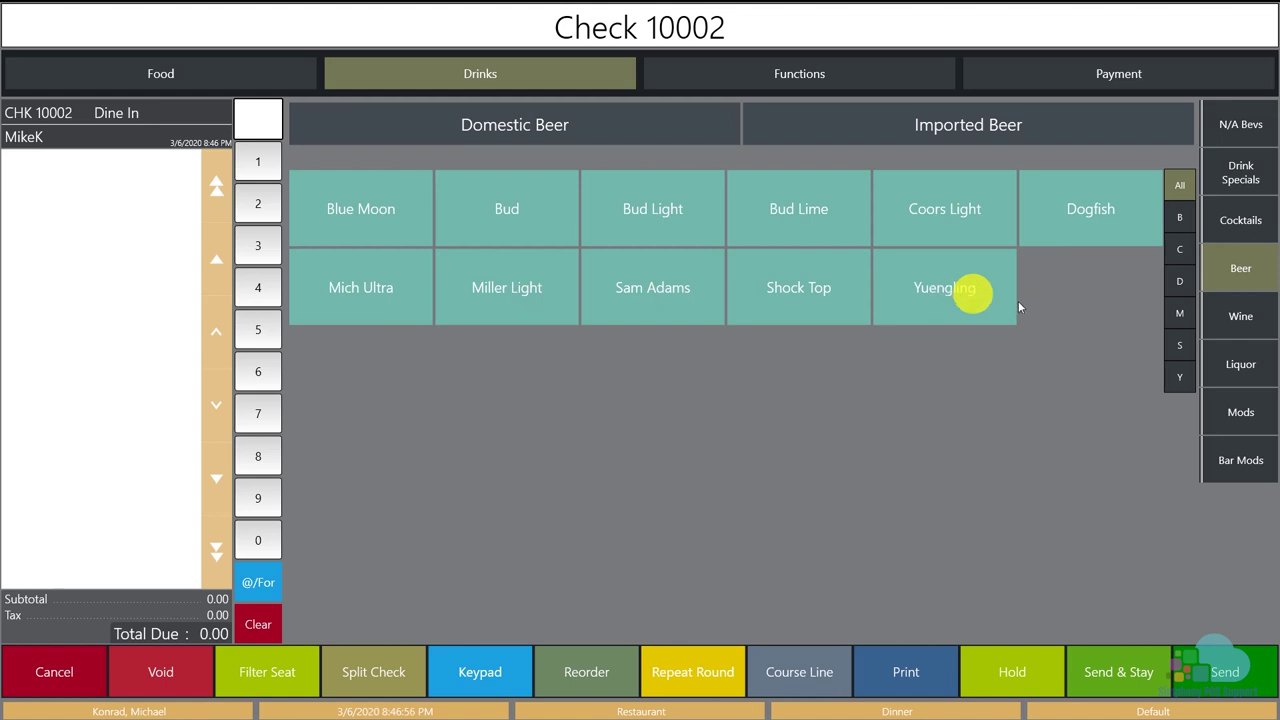
click(1241, 313)
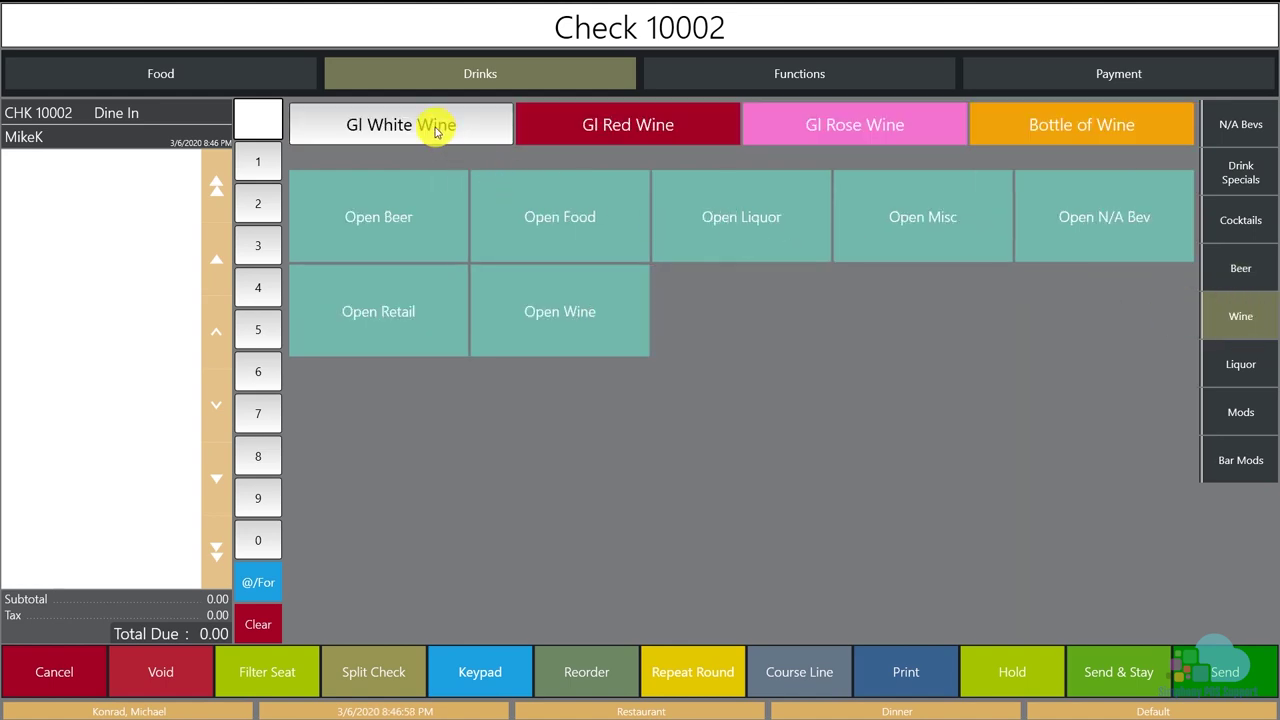
click(437, 127)
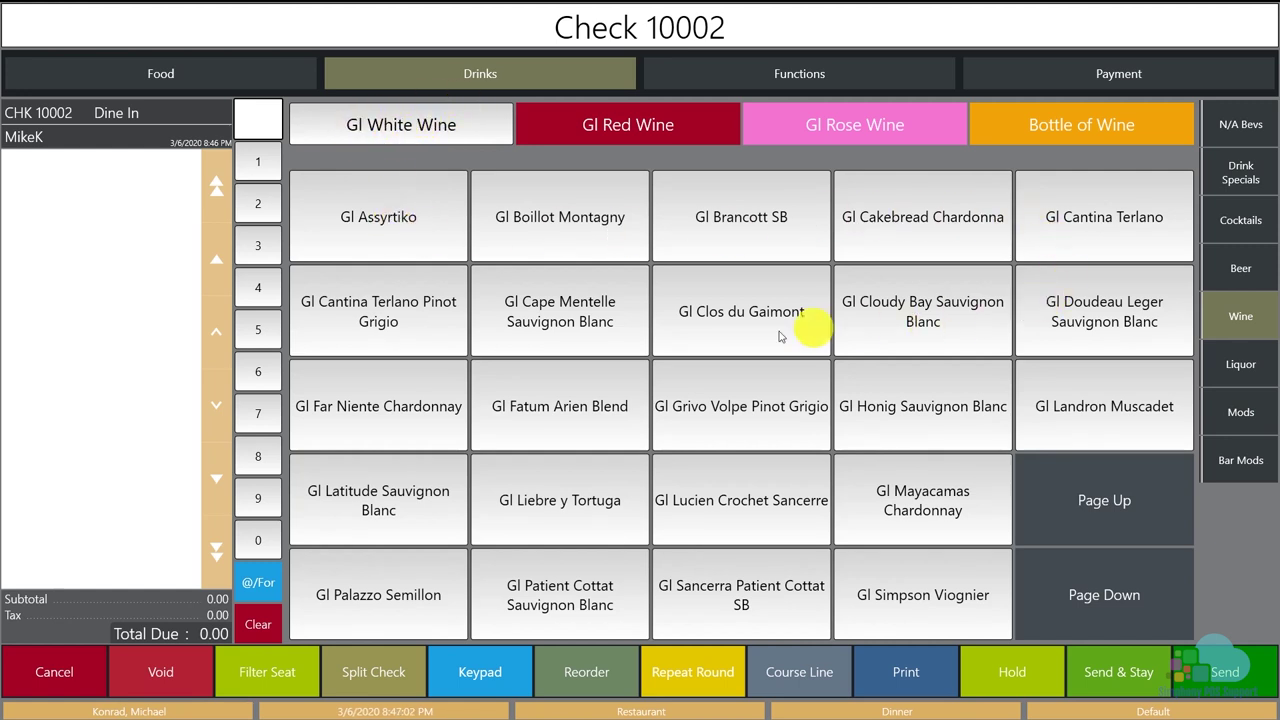
click(1084, 580)
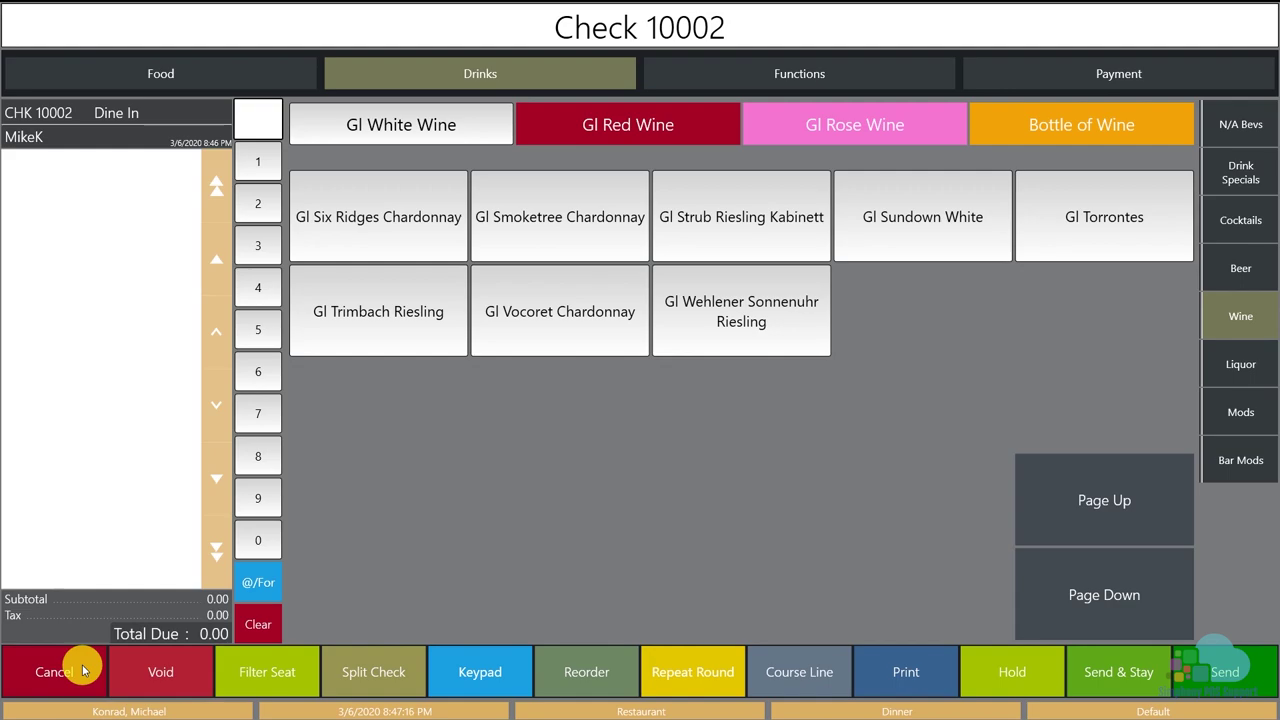
click(85, 671)
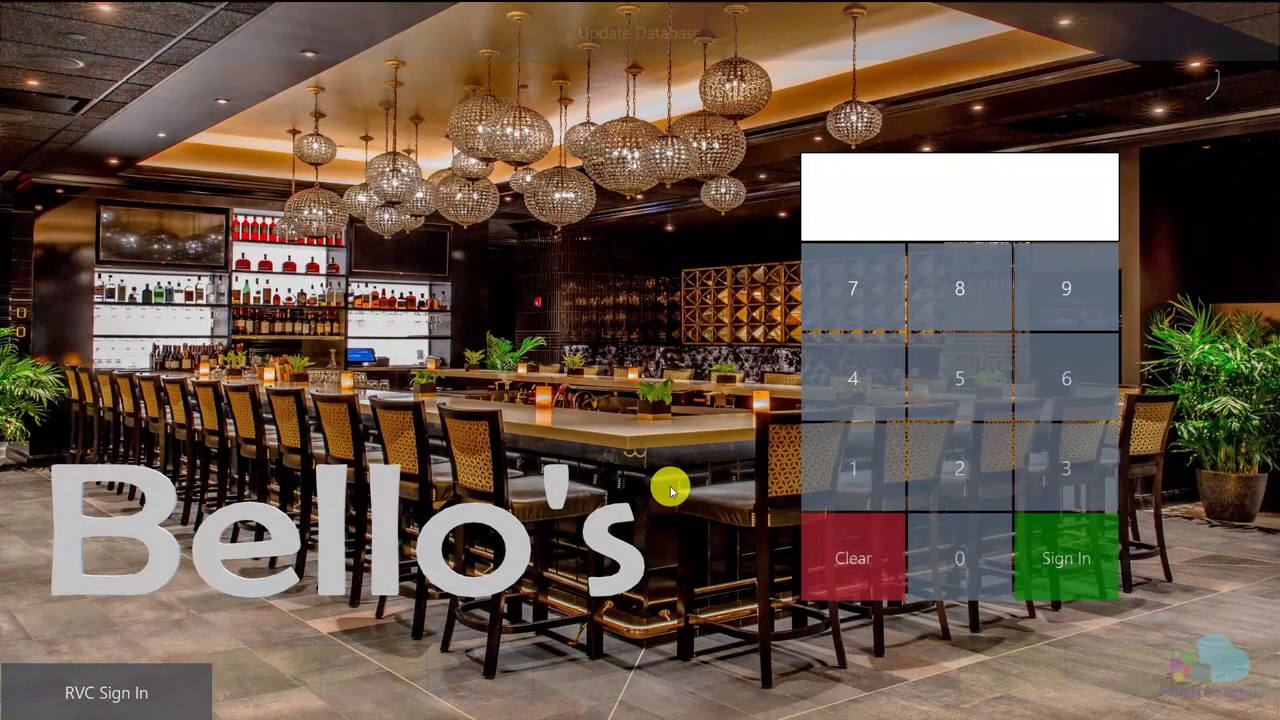
Sign in, start a new fast transaction, and ring HH Beer from the beer screen.
click(862, 460)
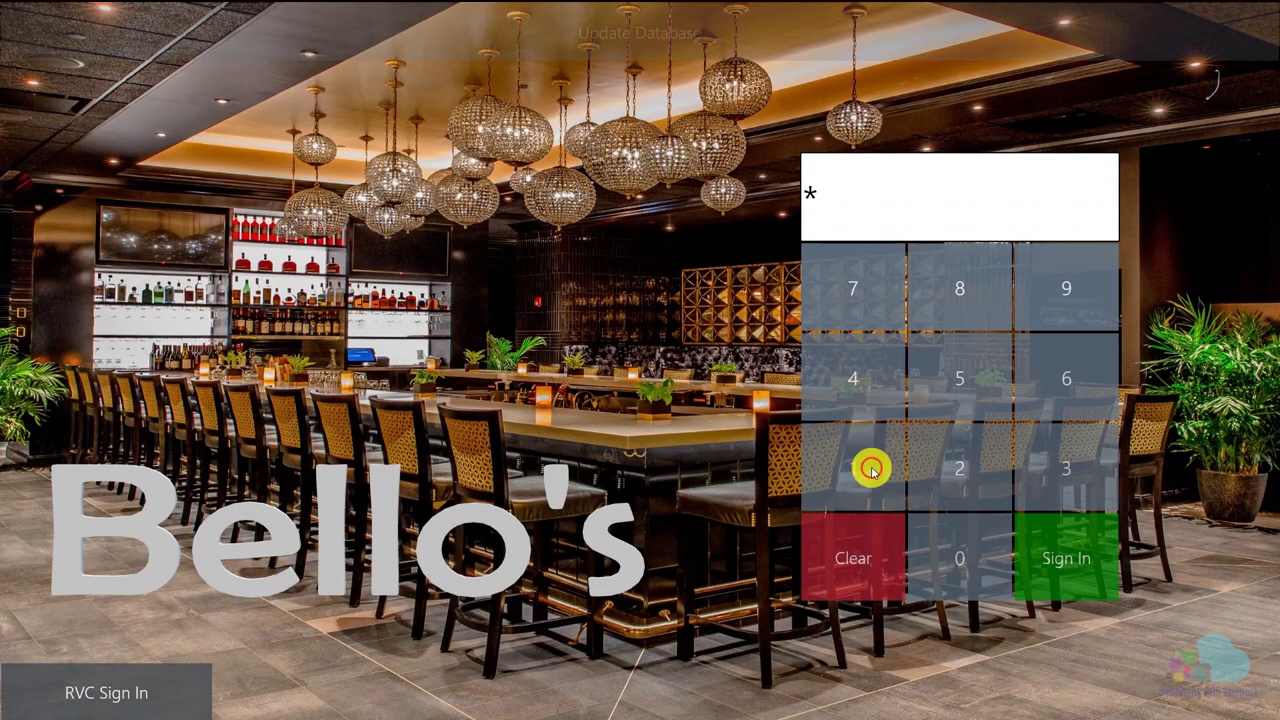
click(1053, 558)
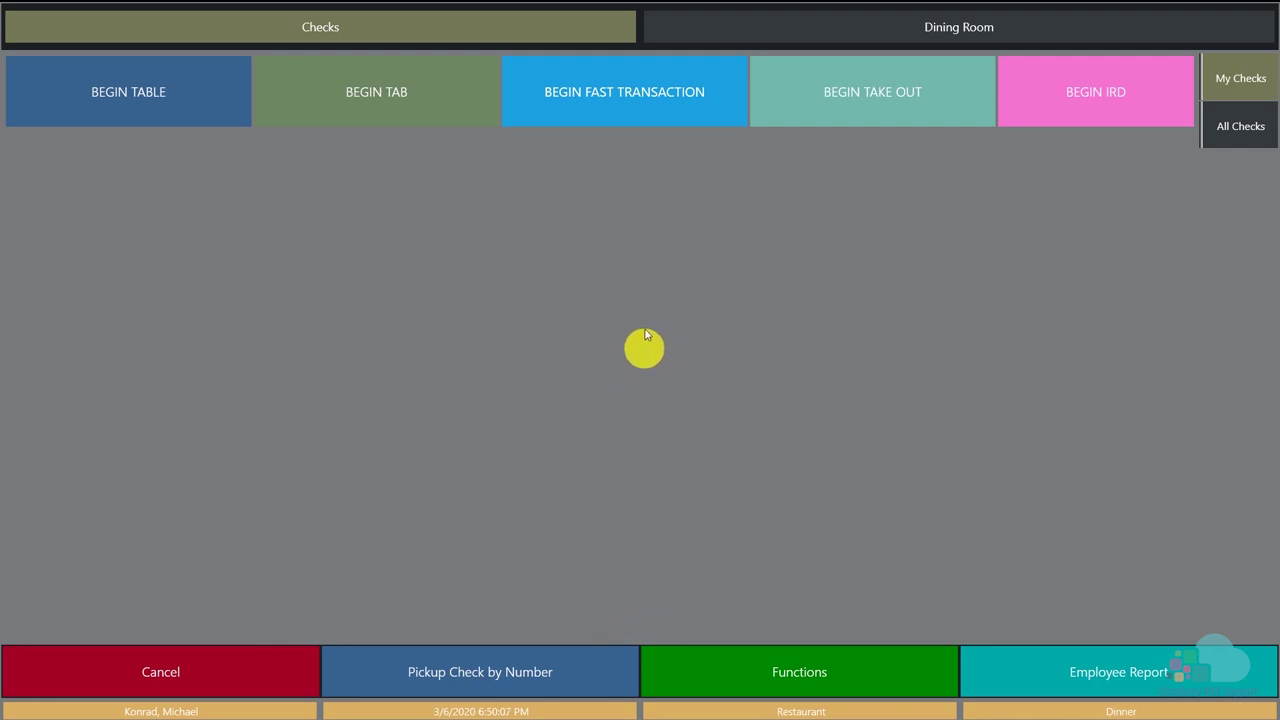
click(631, 124)
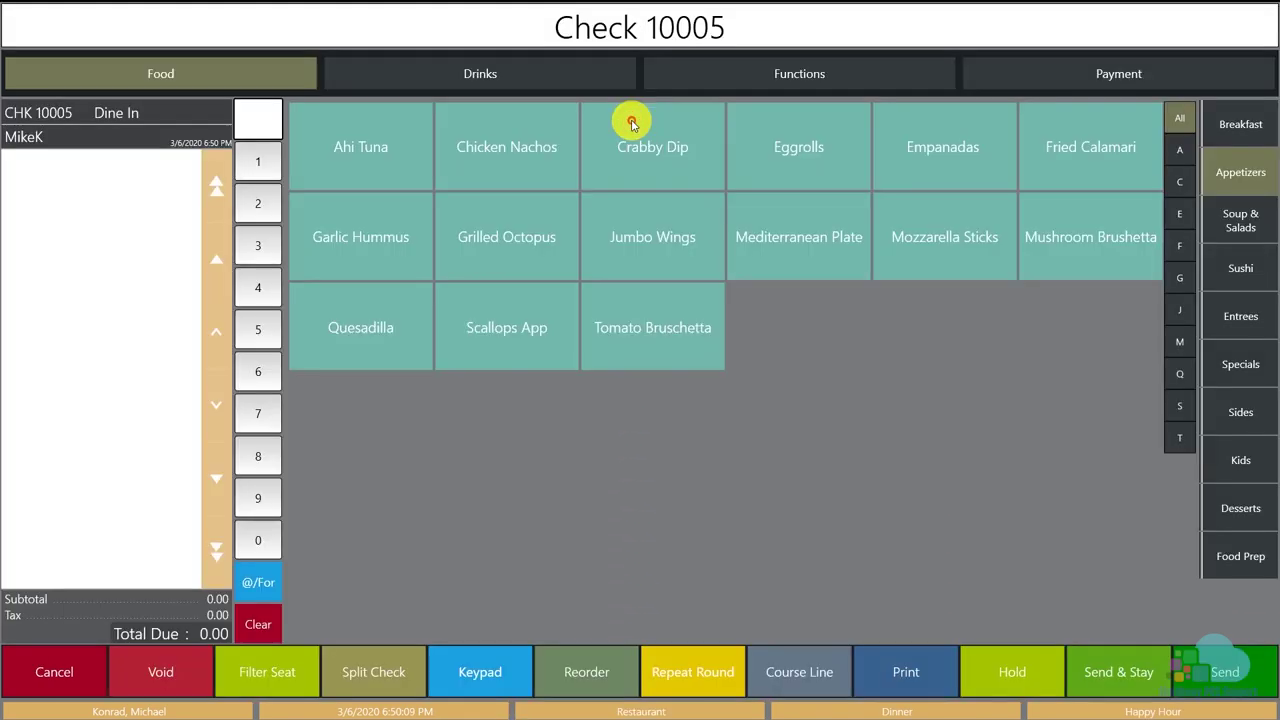
click(573, 79)
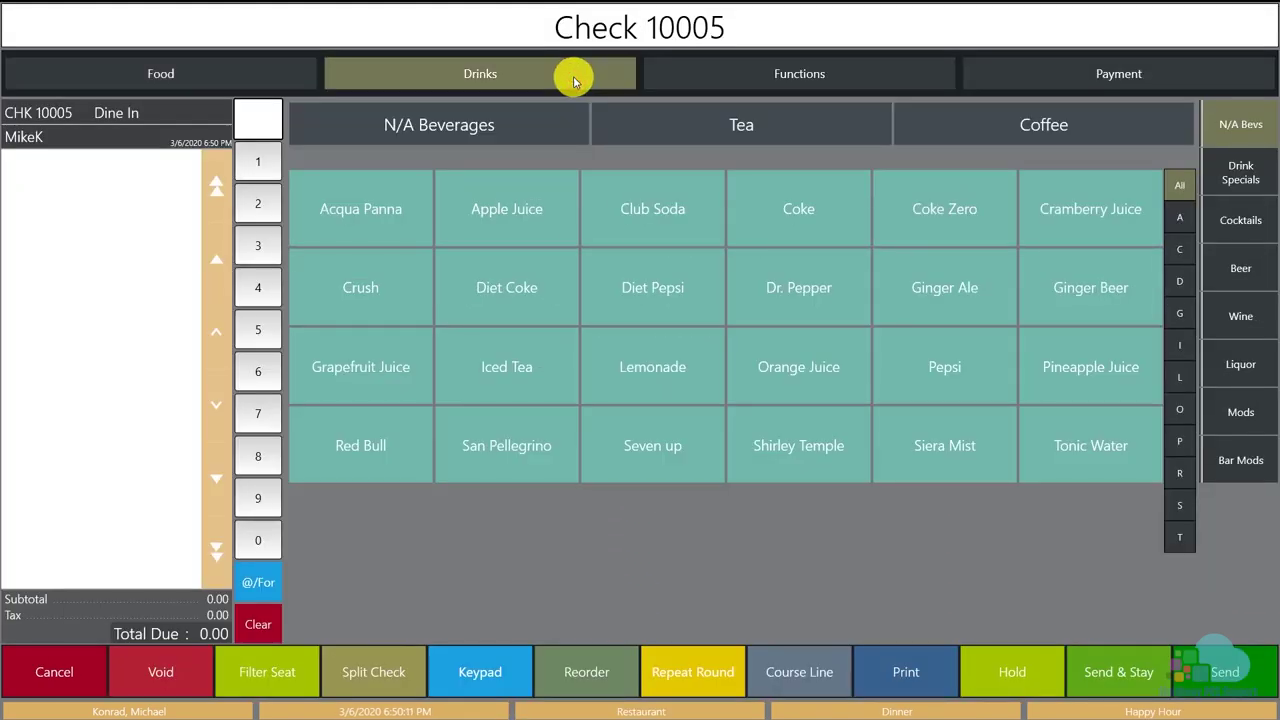
click(1242, 280)
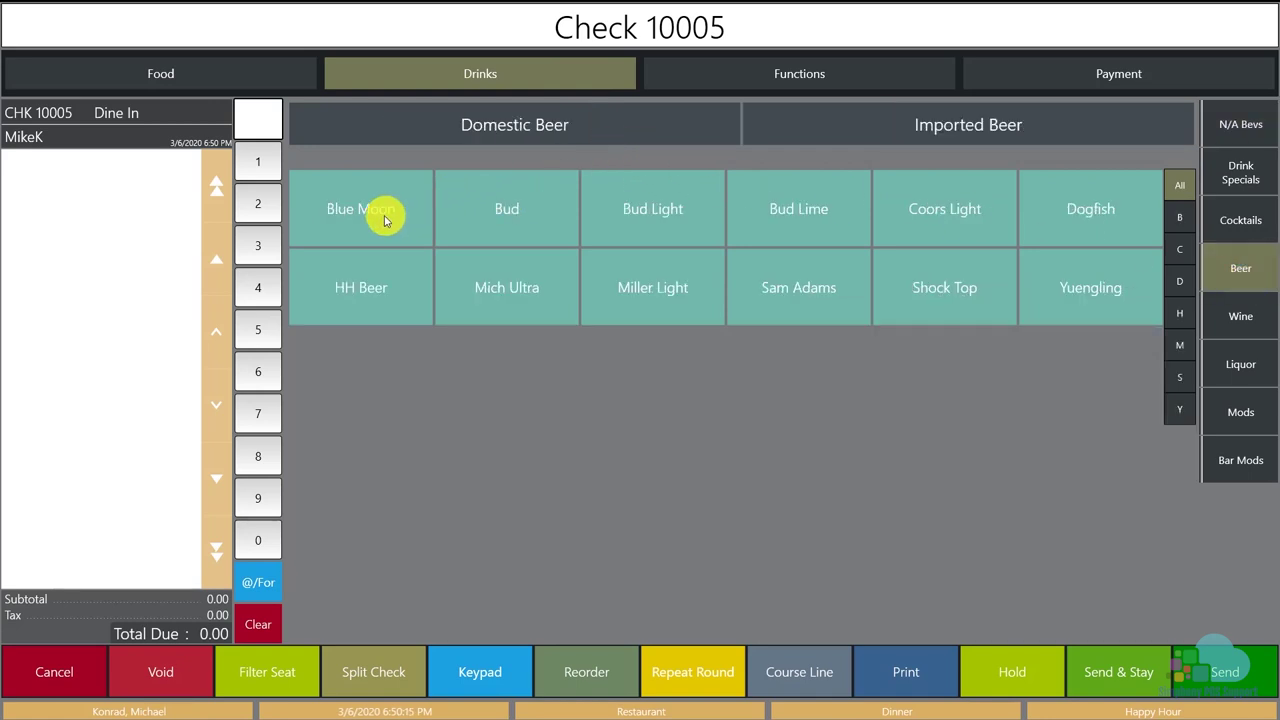
click(390, 287)
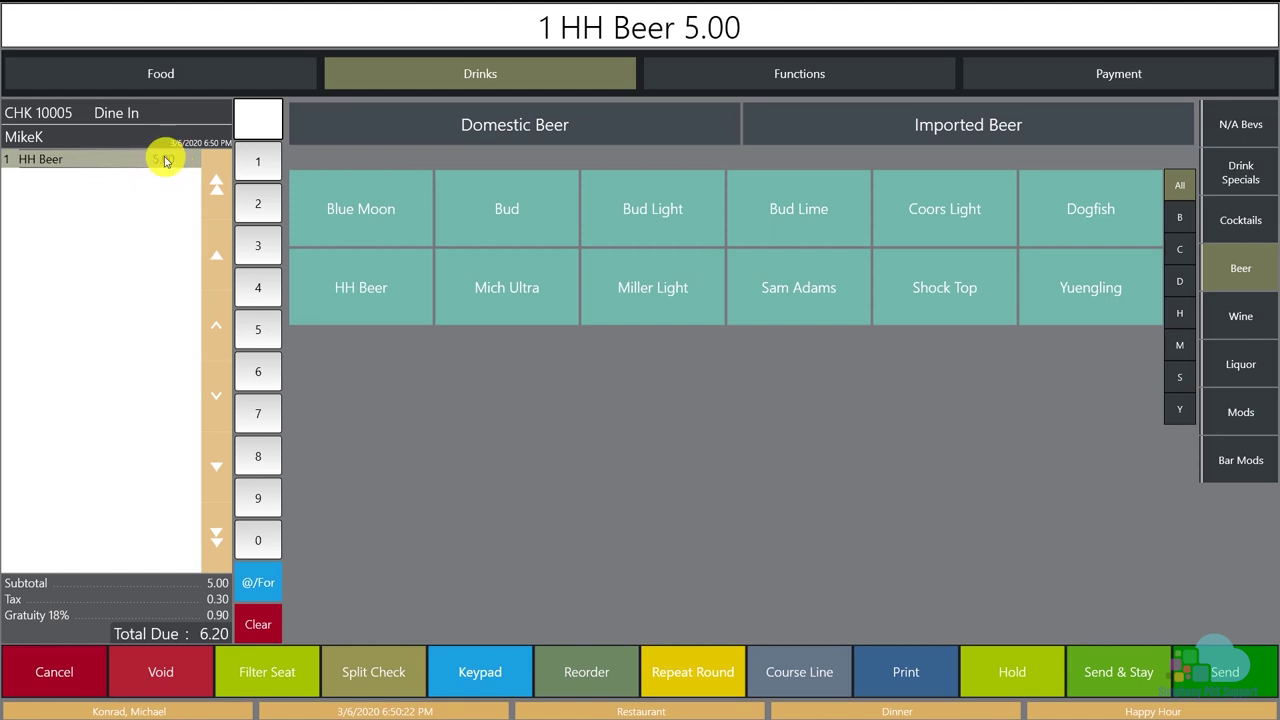
Ring HH Wine at 7.00 from the second wine page, then list all records in EMC Menu Item Maintenance.
click(1229, 317)
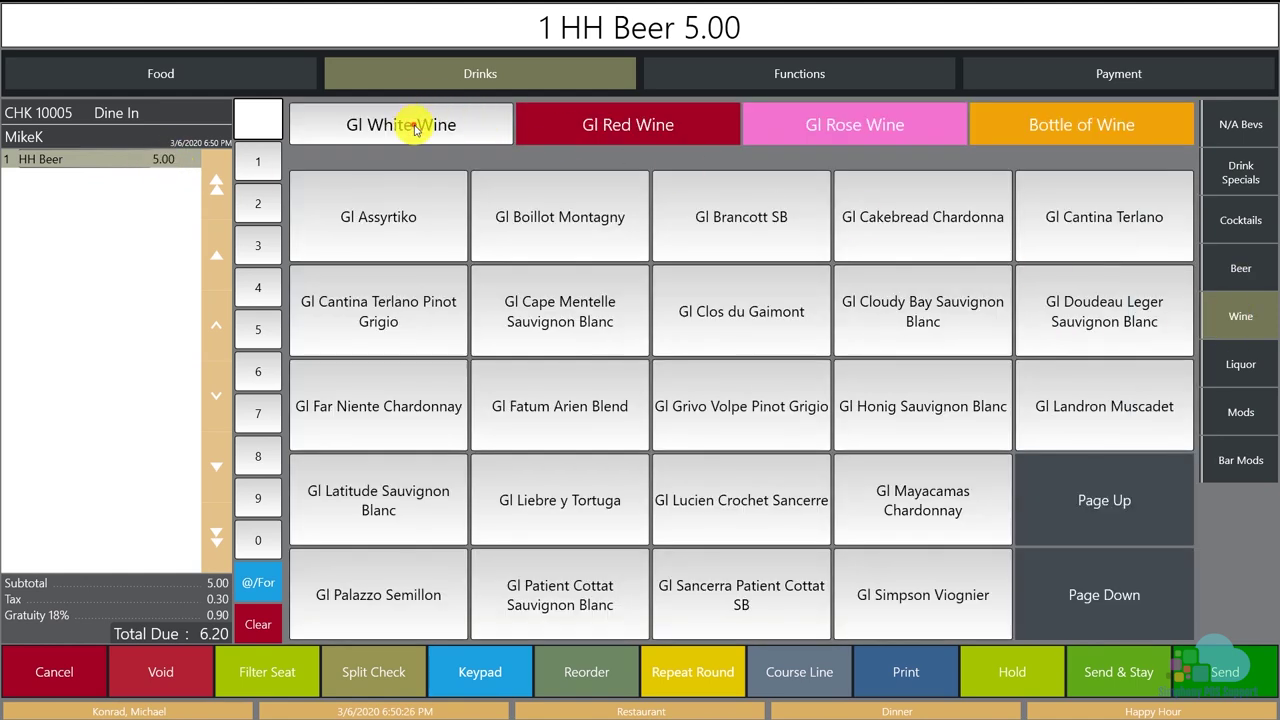
click(1073, 587)
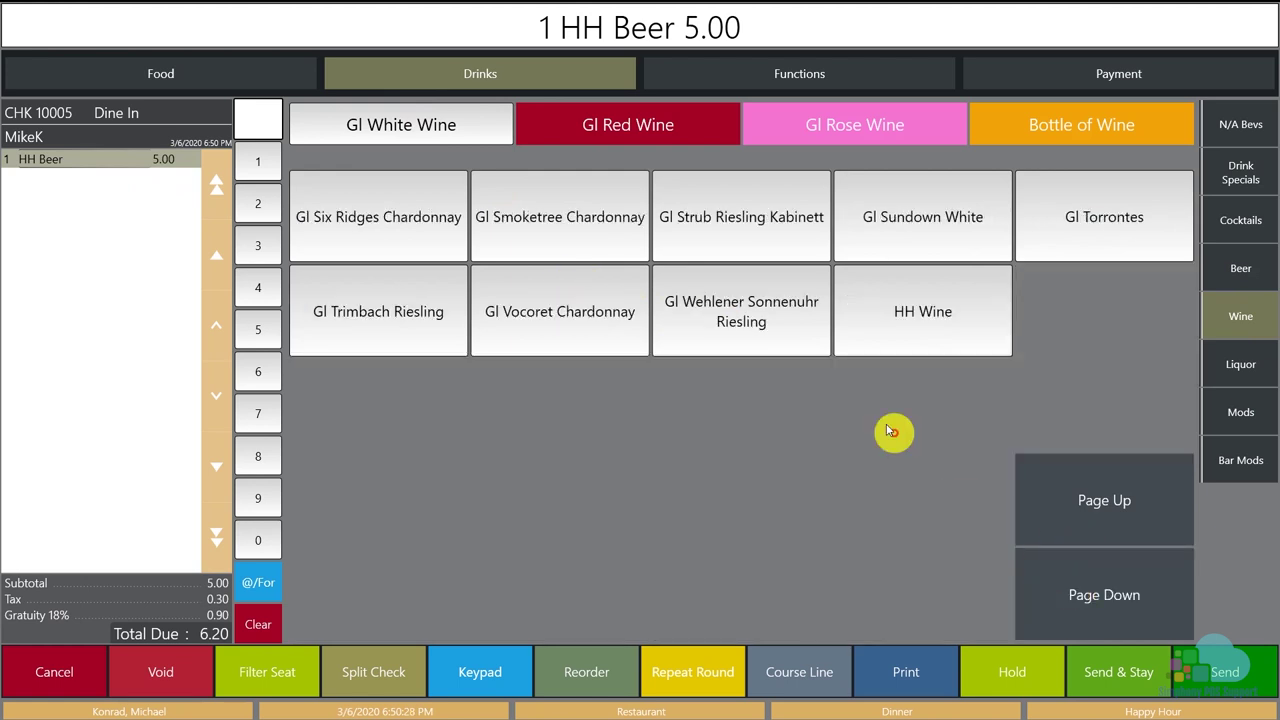
click(901, 316)
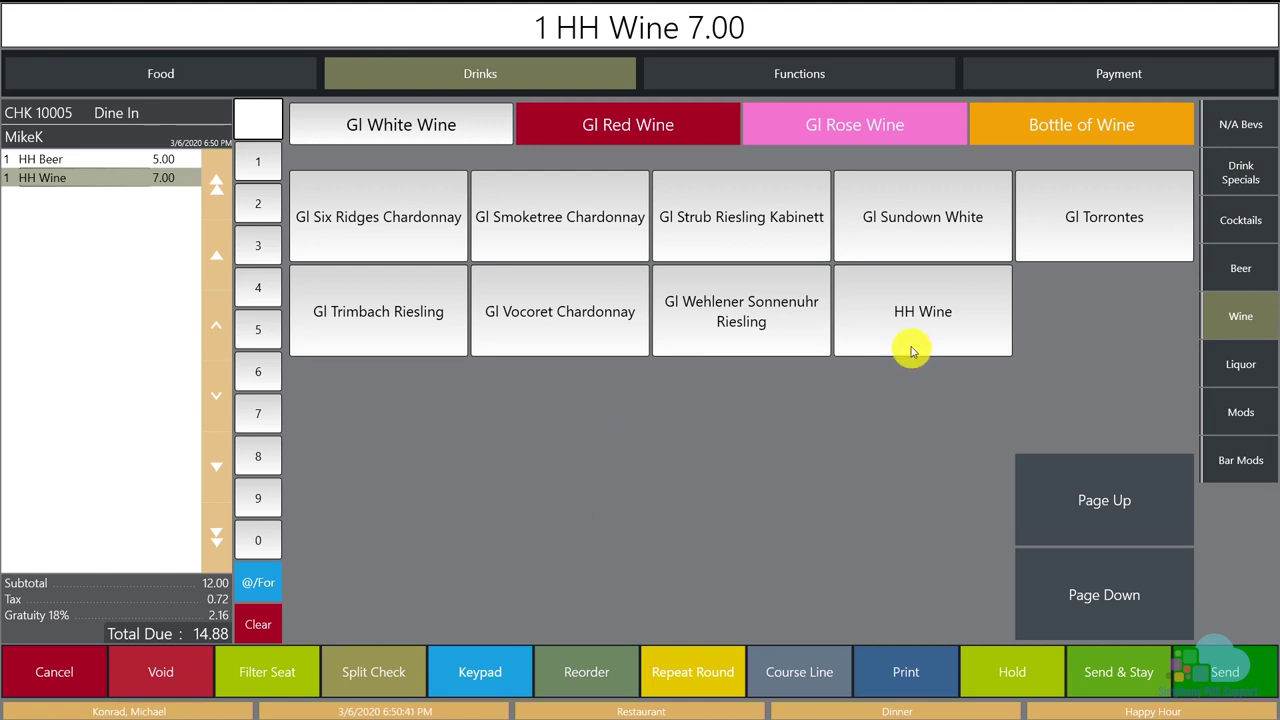
click(1078, 502)
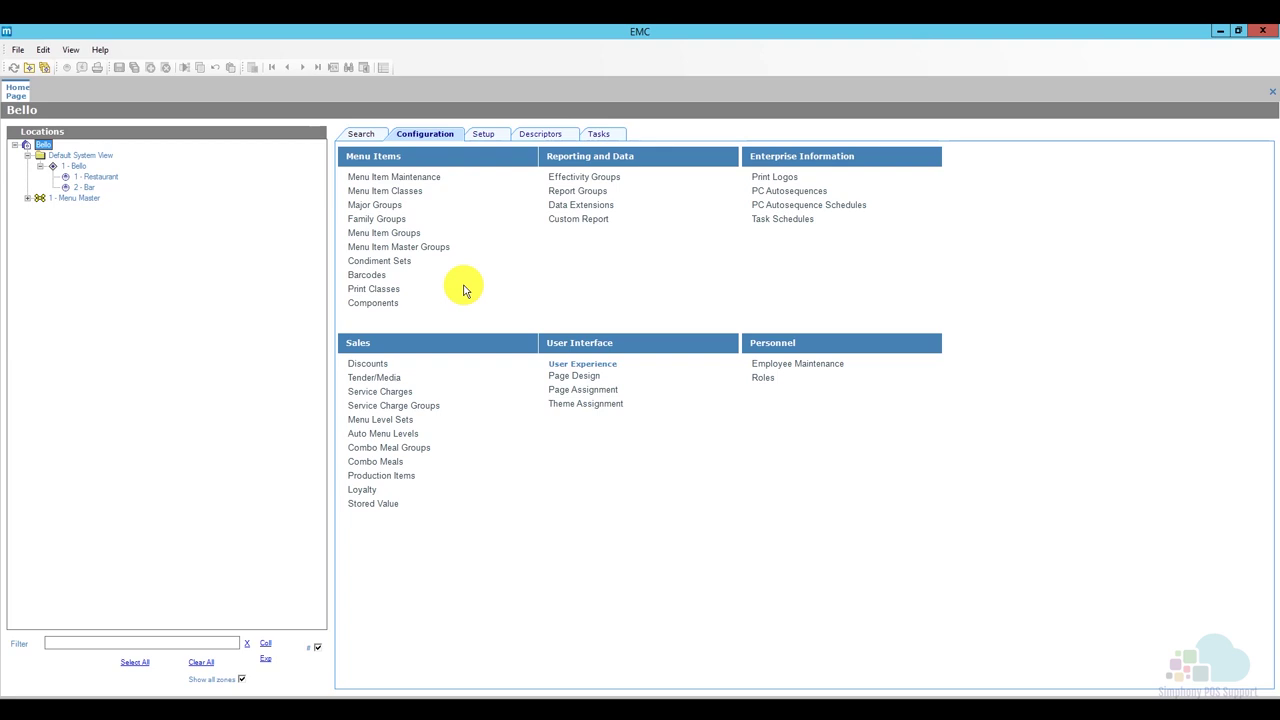
click(408, 184)
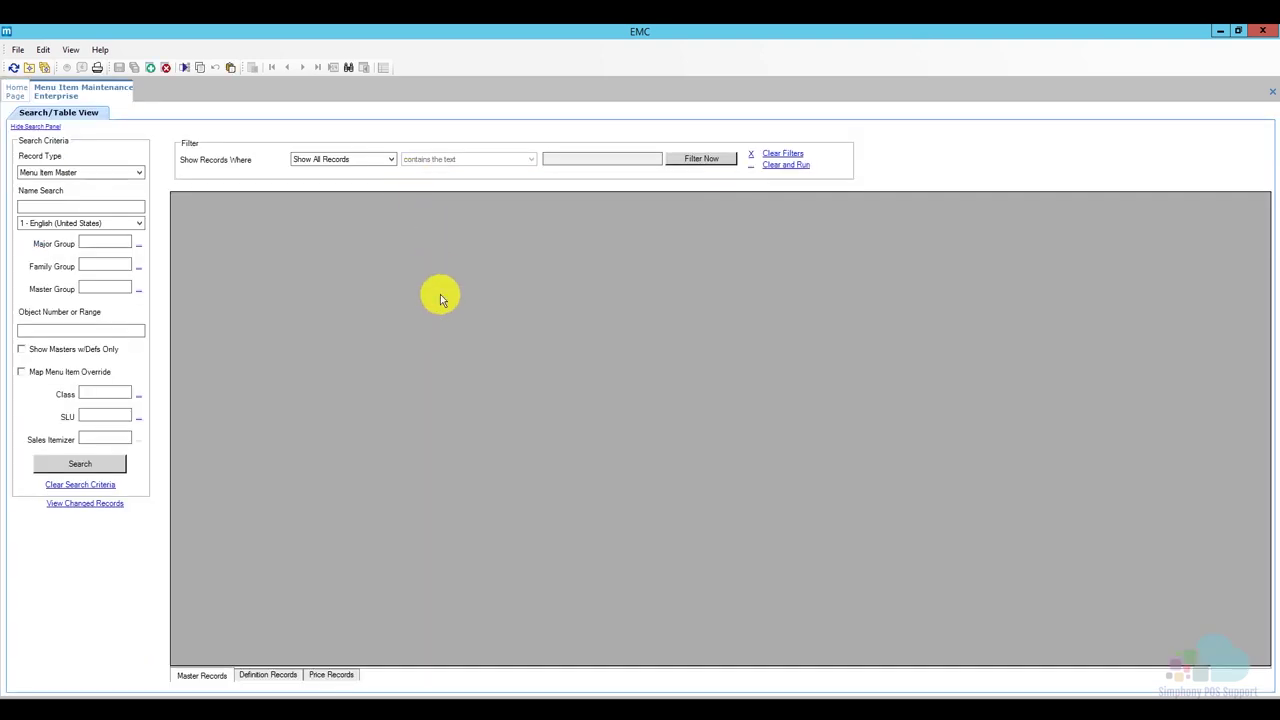
click(88, 464)
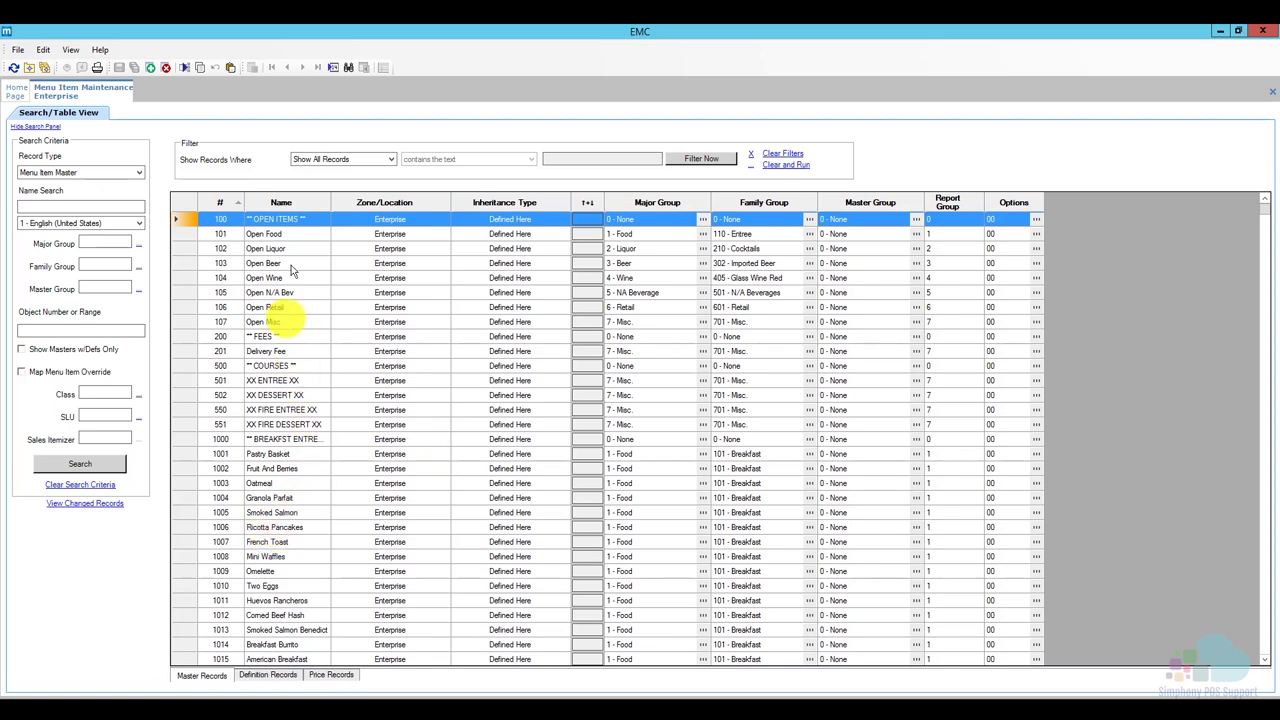
Find 'hh' to jump to the HH Beer menu item record.
click(348, 67)
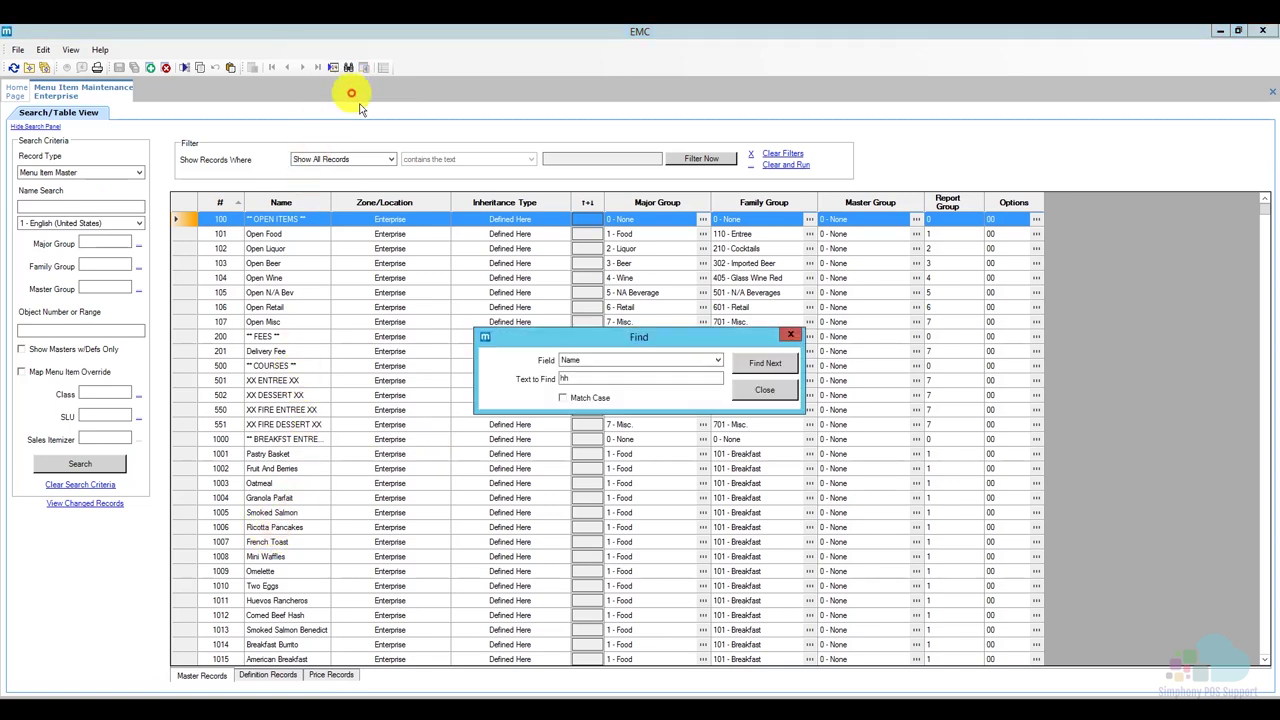
double_click(549, 381)
text(hh)
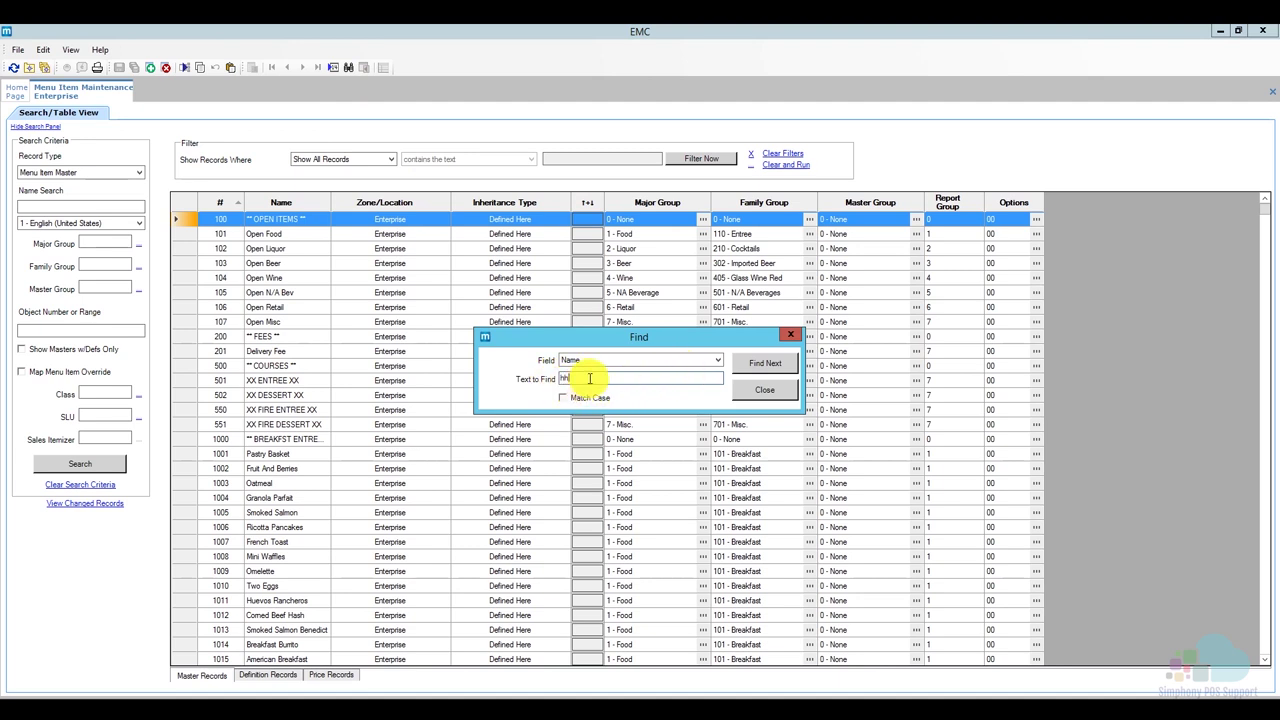
click(764, 367)
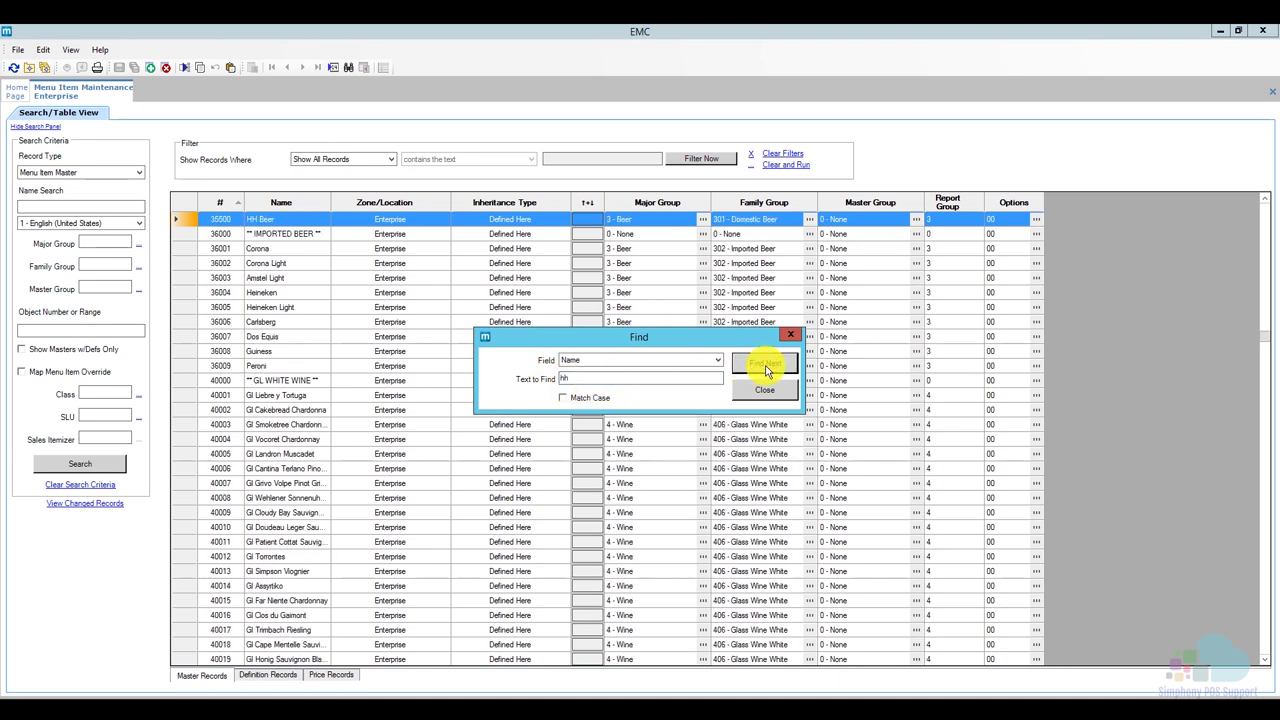
click(756, 390)
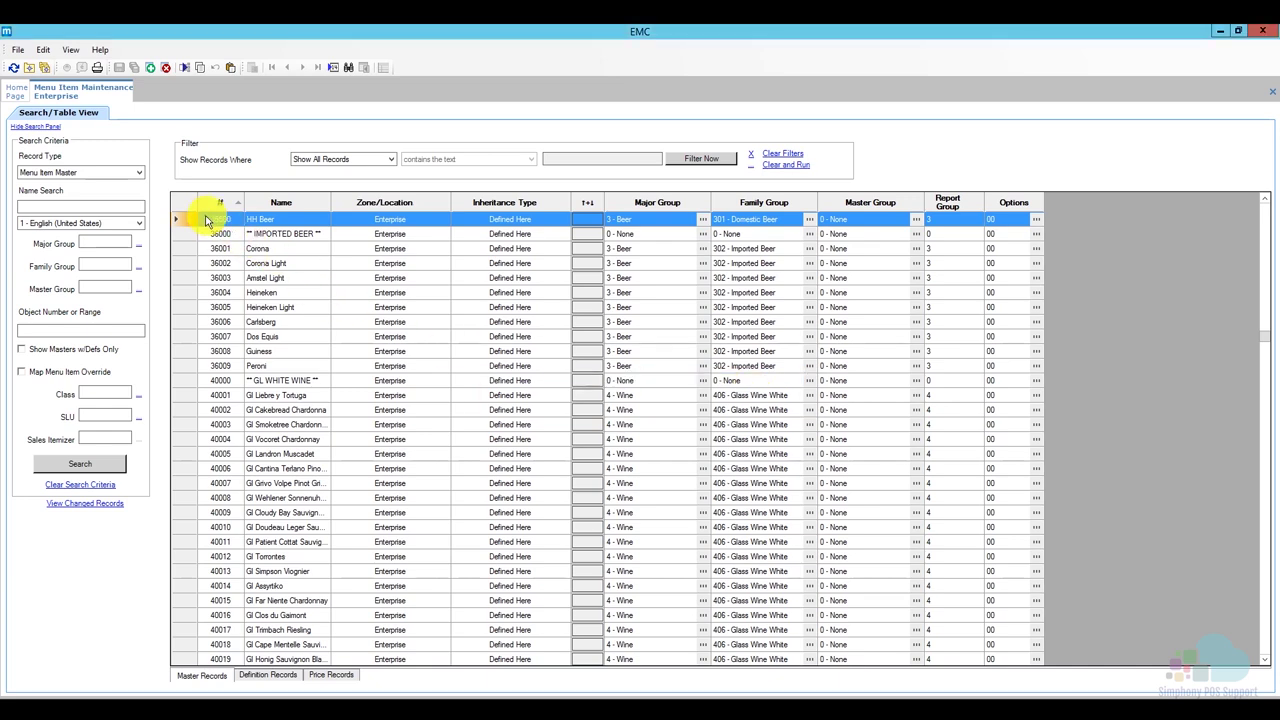
scroll(184, 222, up, 1)
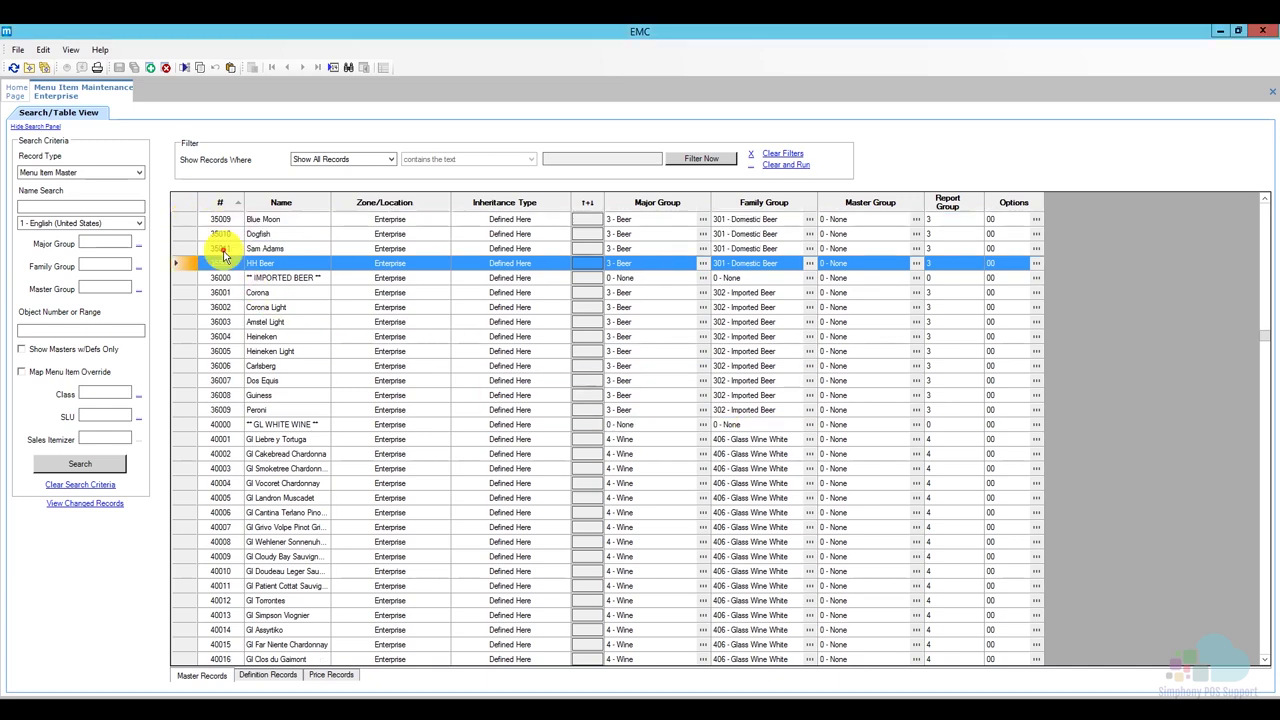
Show the Definition Records and scroll across to the SLU Sort Priority column.
click(275, 677)
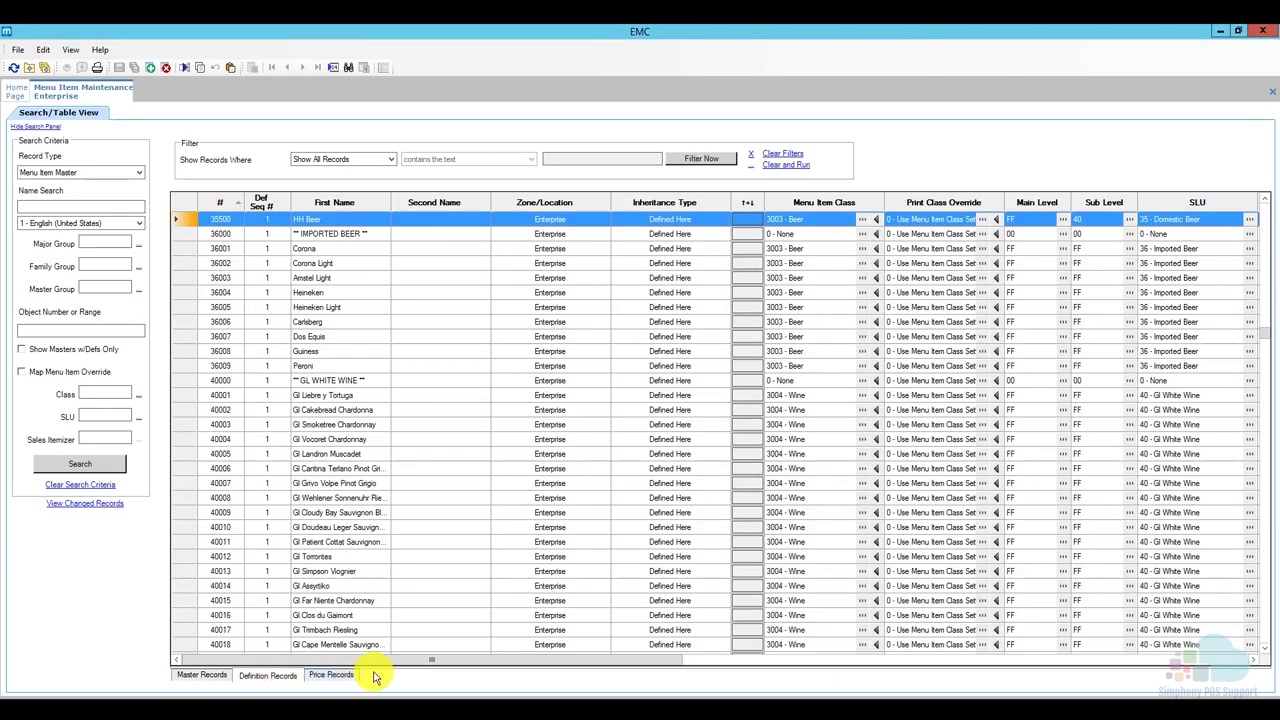
drag(392, 660, 608, 649)
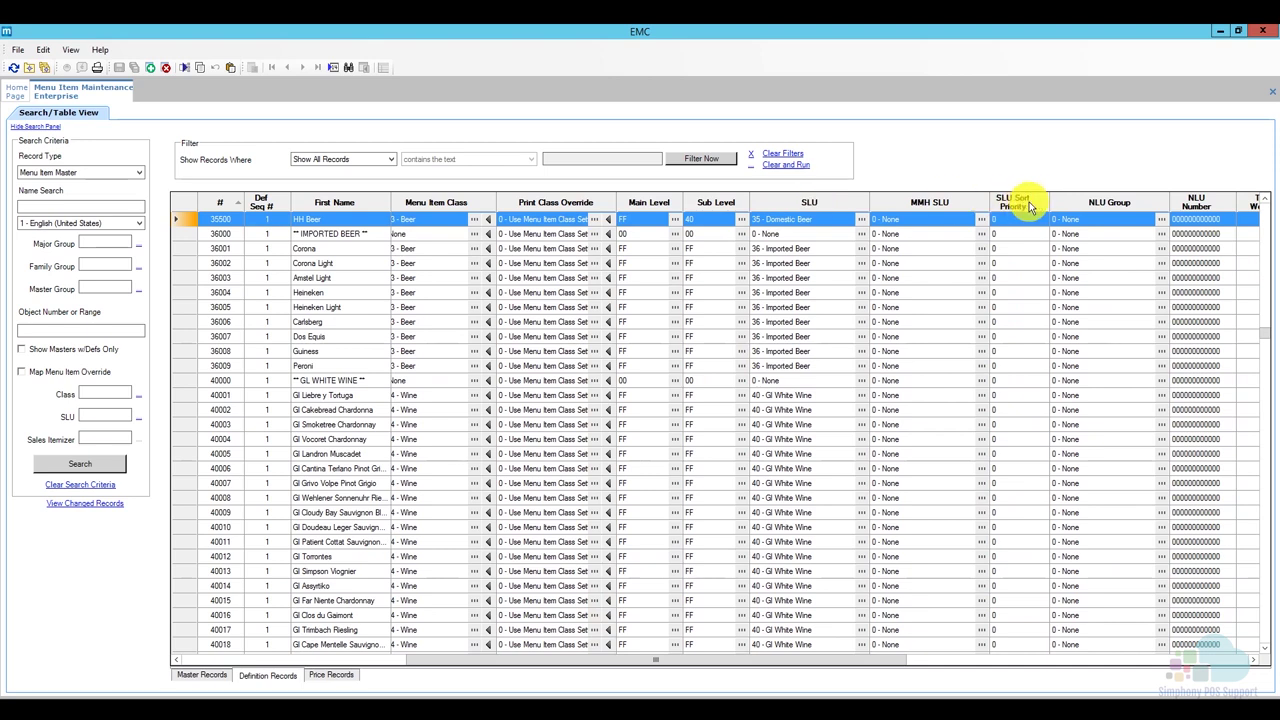
click(1264, 199)
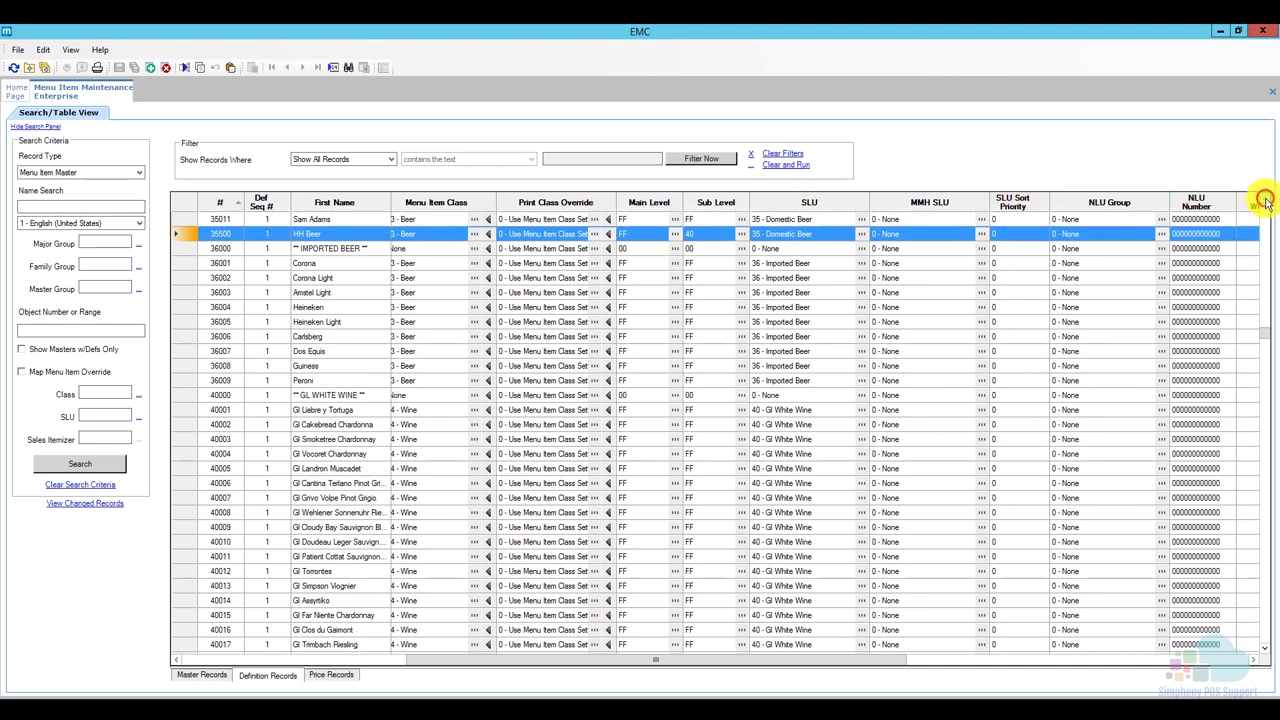
click(1264, 199)
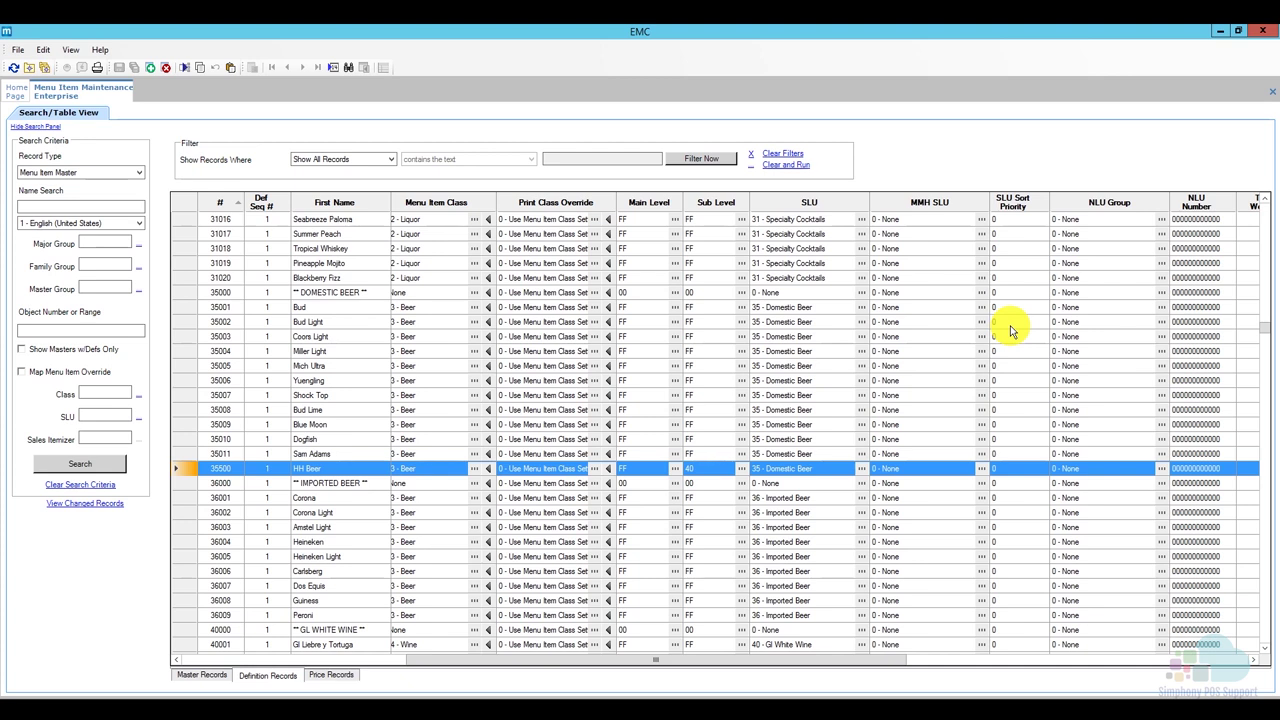
Set HH Beer's SLU Sort Priority to 1 and Bud's to 99.
click(1015, 467)
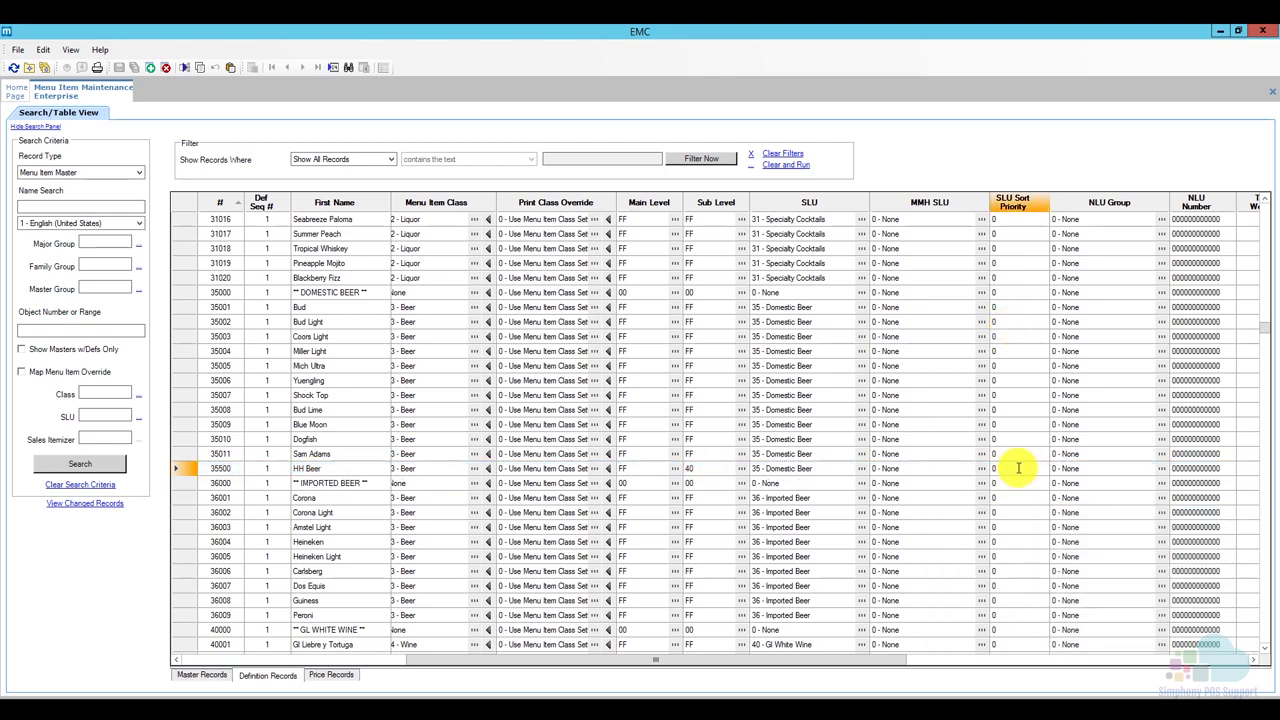
click(183, 468)
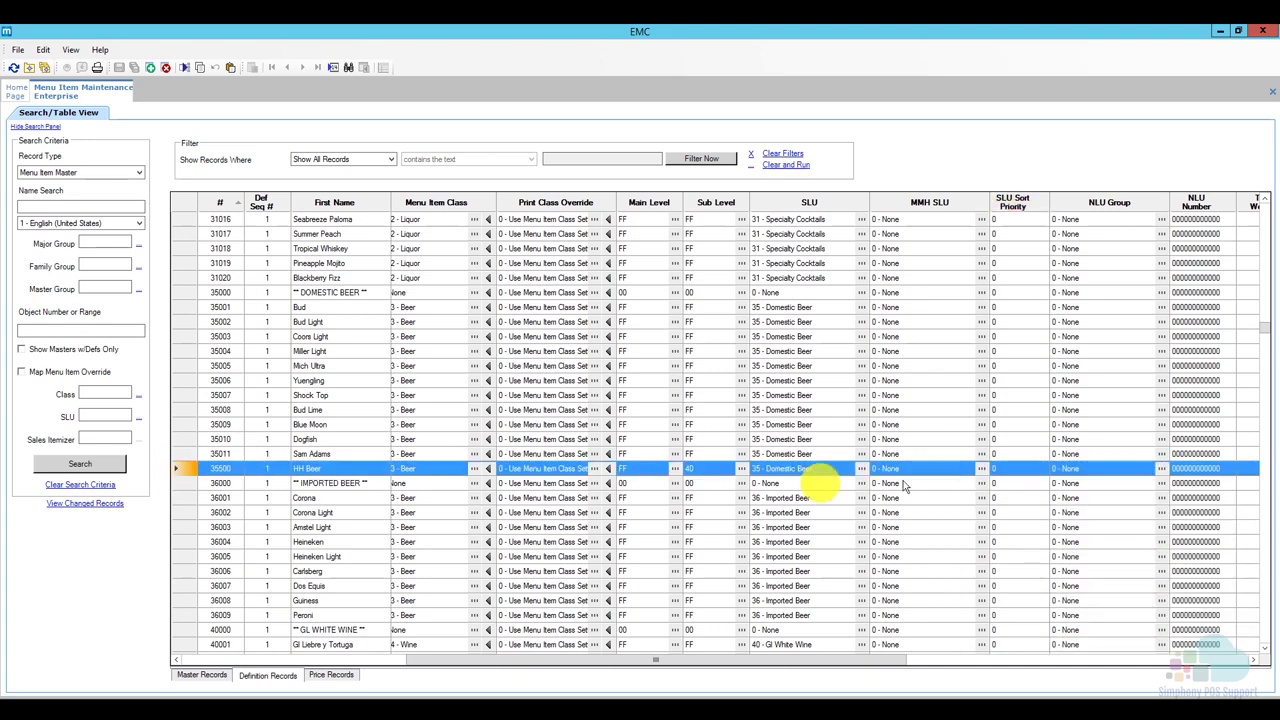
click(993, 467)
click(993, 467)
text(1)
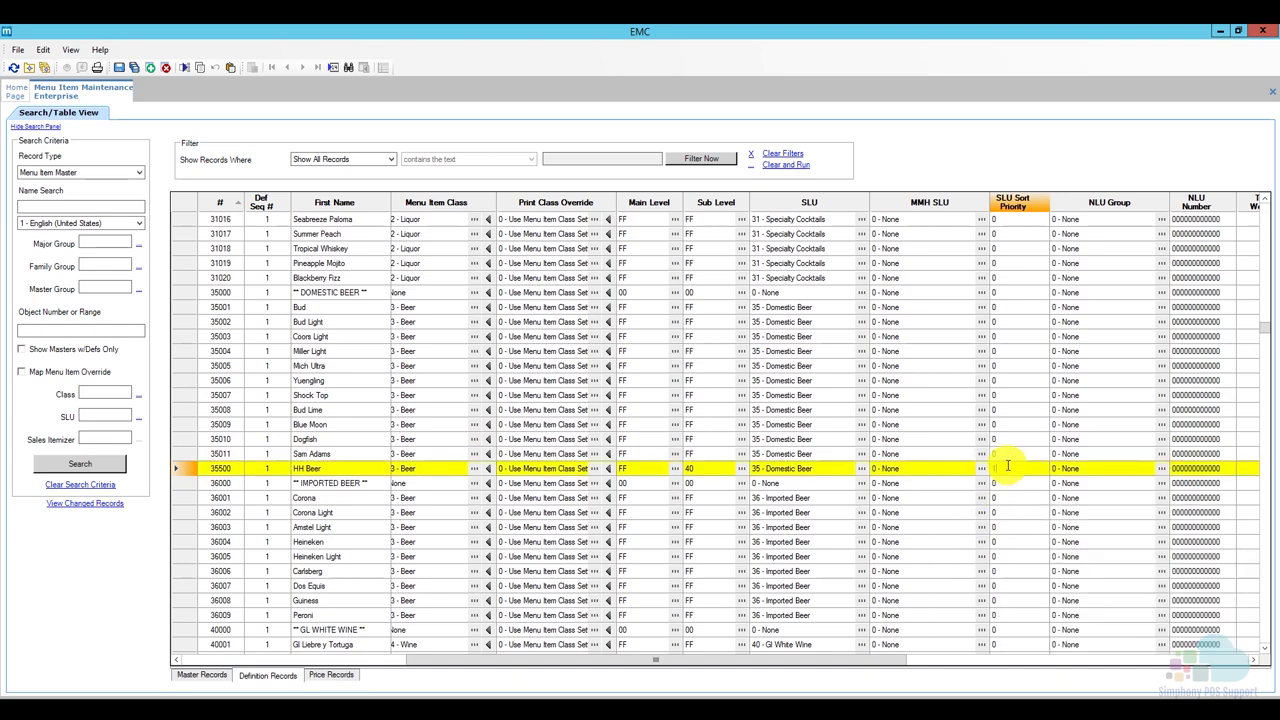
click(193, 307)
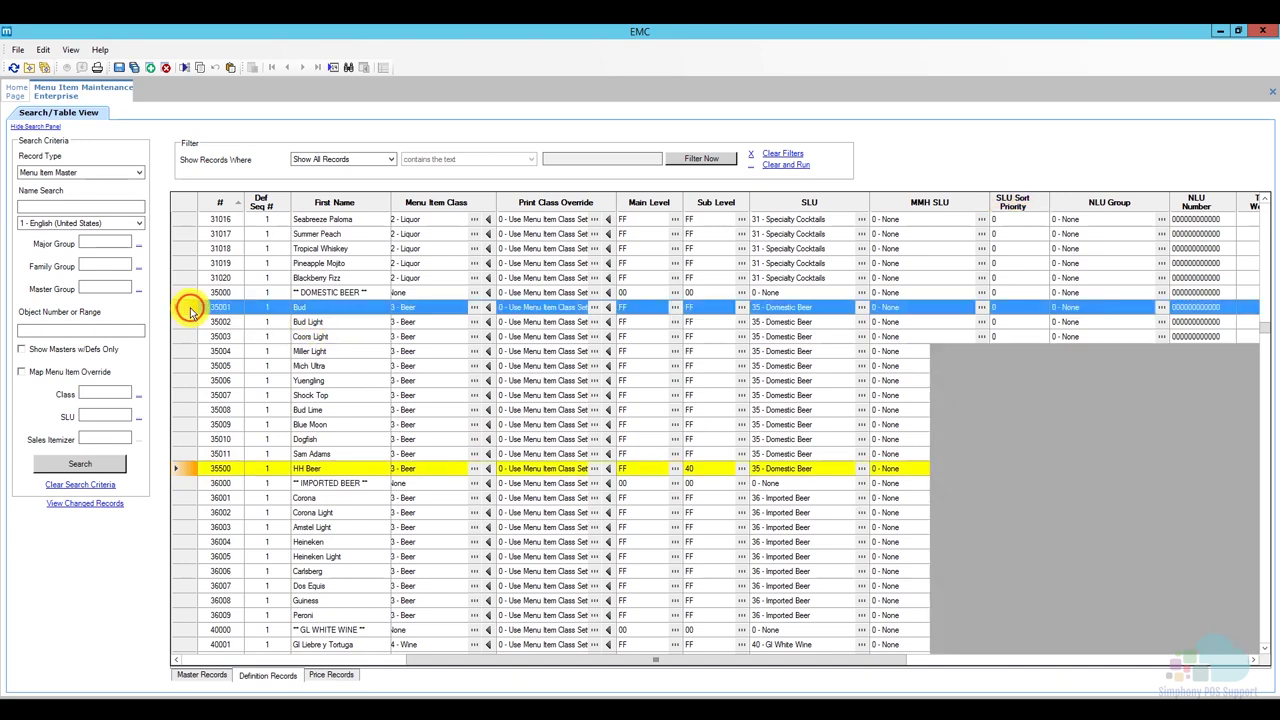
click(1004, 308)
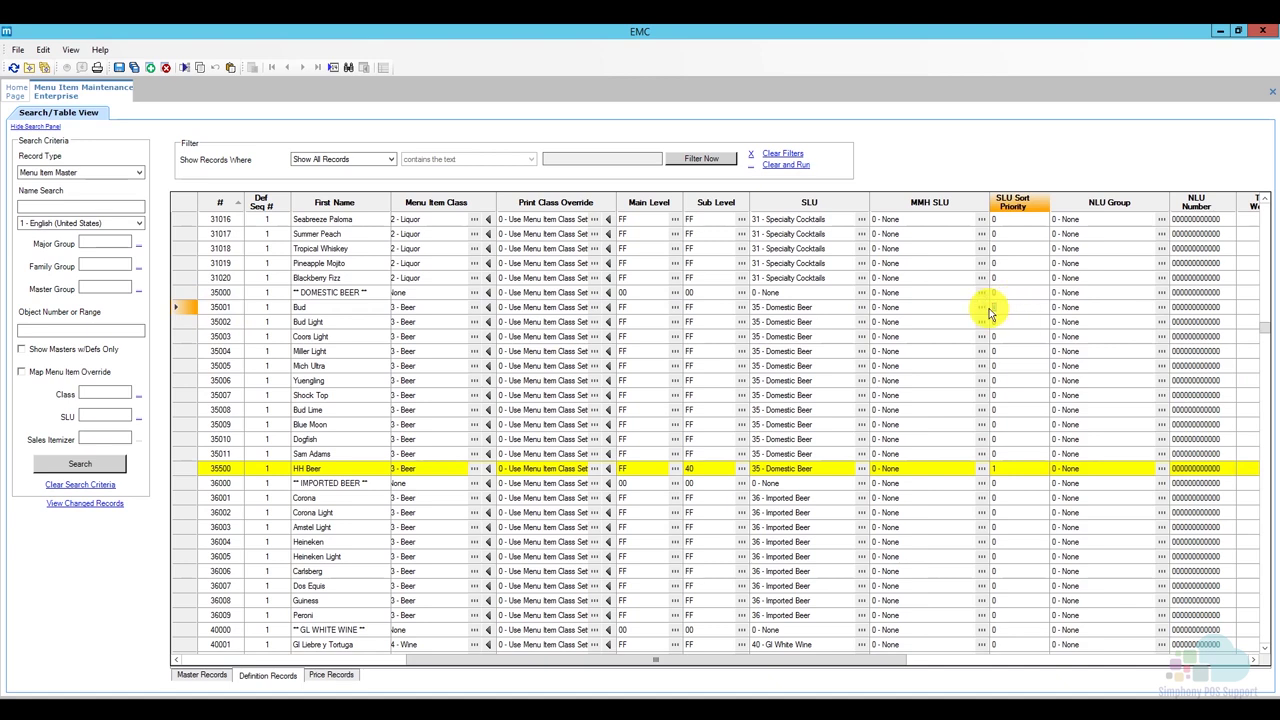
text(99)
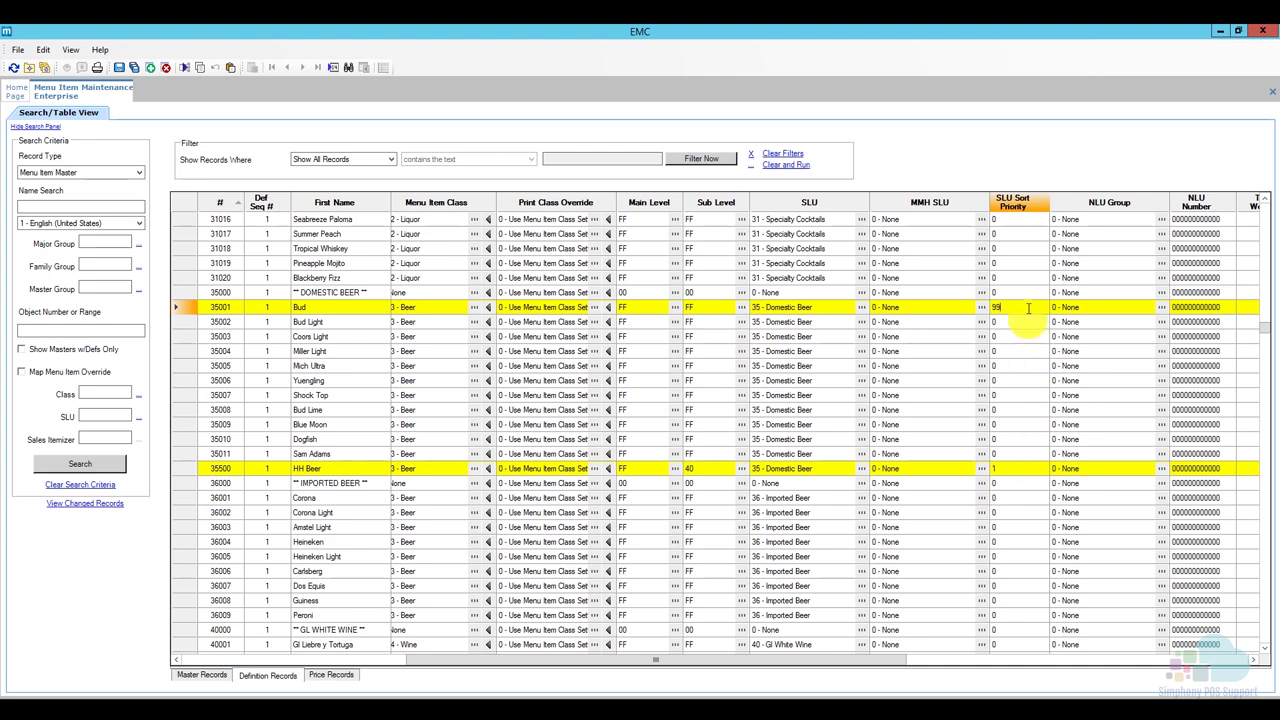
click(1000, 468)
text(1)
key(Return)
Enter SLU Sort Priority 99 for Bud Light through Sam Adams, keeping HH Beer at 1.
text(99)
key(Return)
text(99)
key(Return)
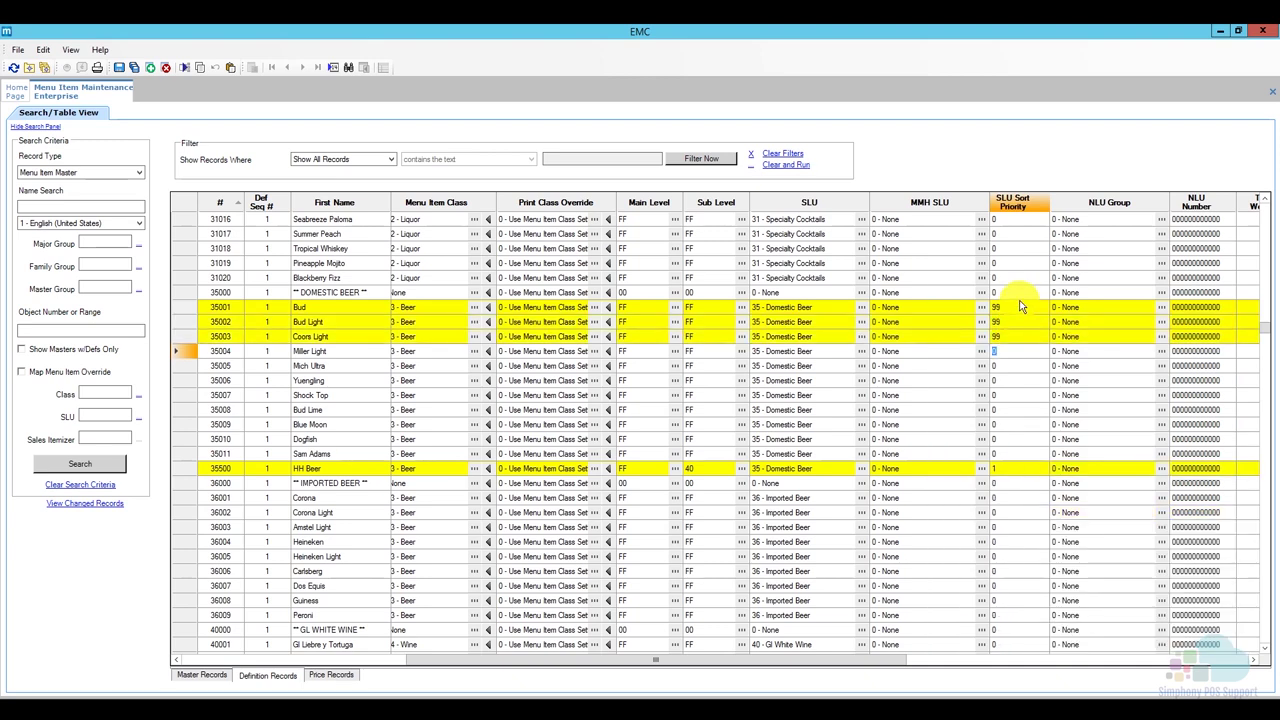
text(99)
key(Return)
text(99)
key(Return)
text(99)
key(Return)
text(99)
key(Return)
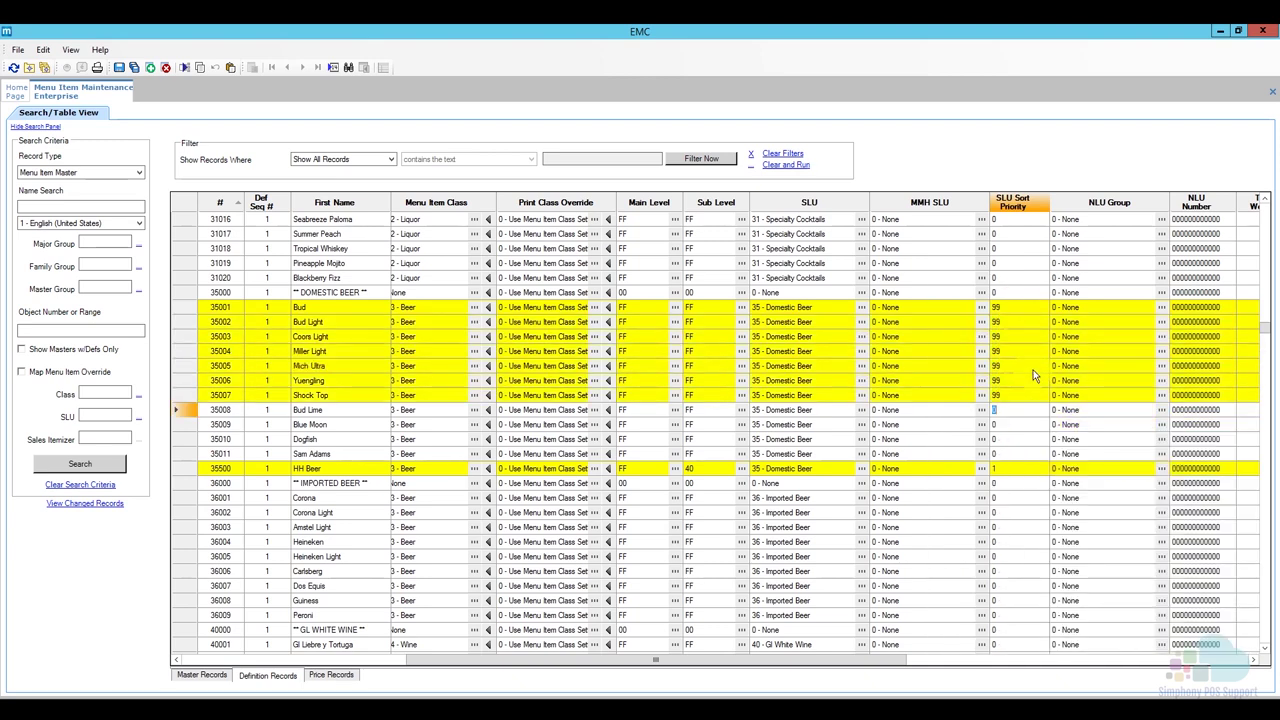
text(99)
key(Return)
text(99)
key(Return)
text(99)
key(Return)
text(99)
key(Return)
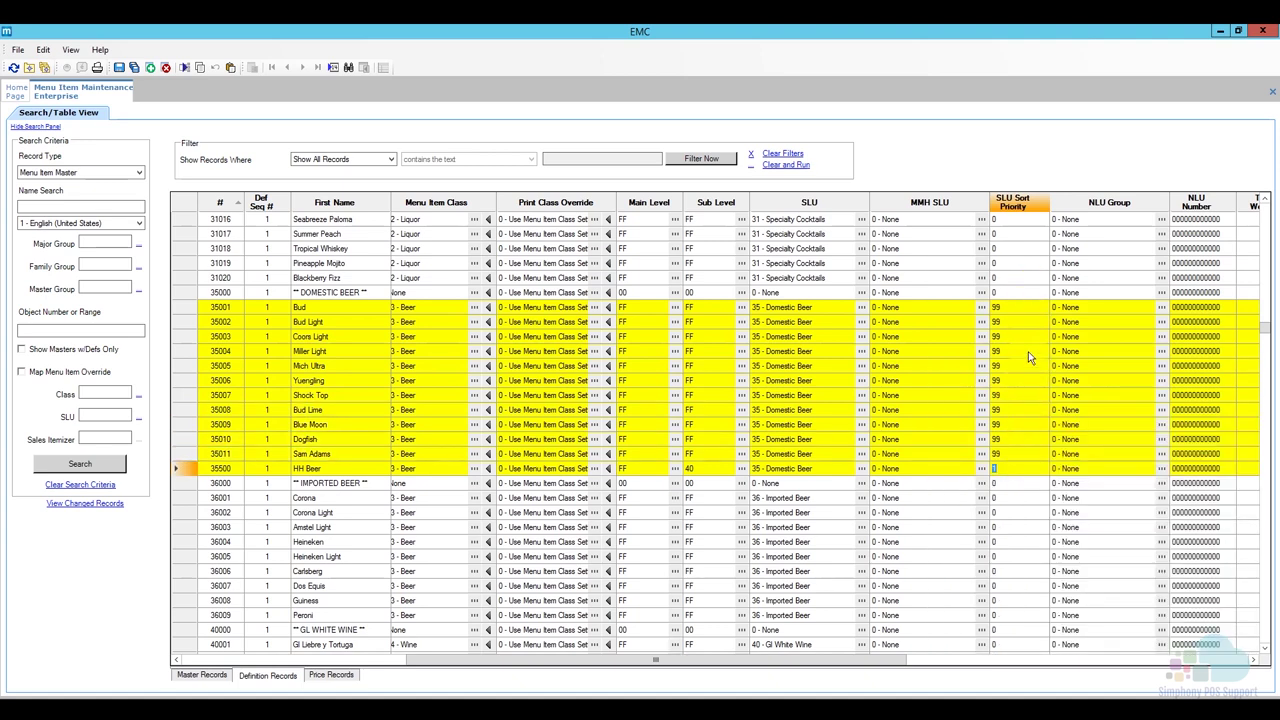
key(BackSpace)
key(Escape)
Save the pending menu item changes and give 40500 HH Wine an SLU Sort Priority of 1.
click(121, 67)
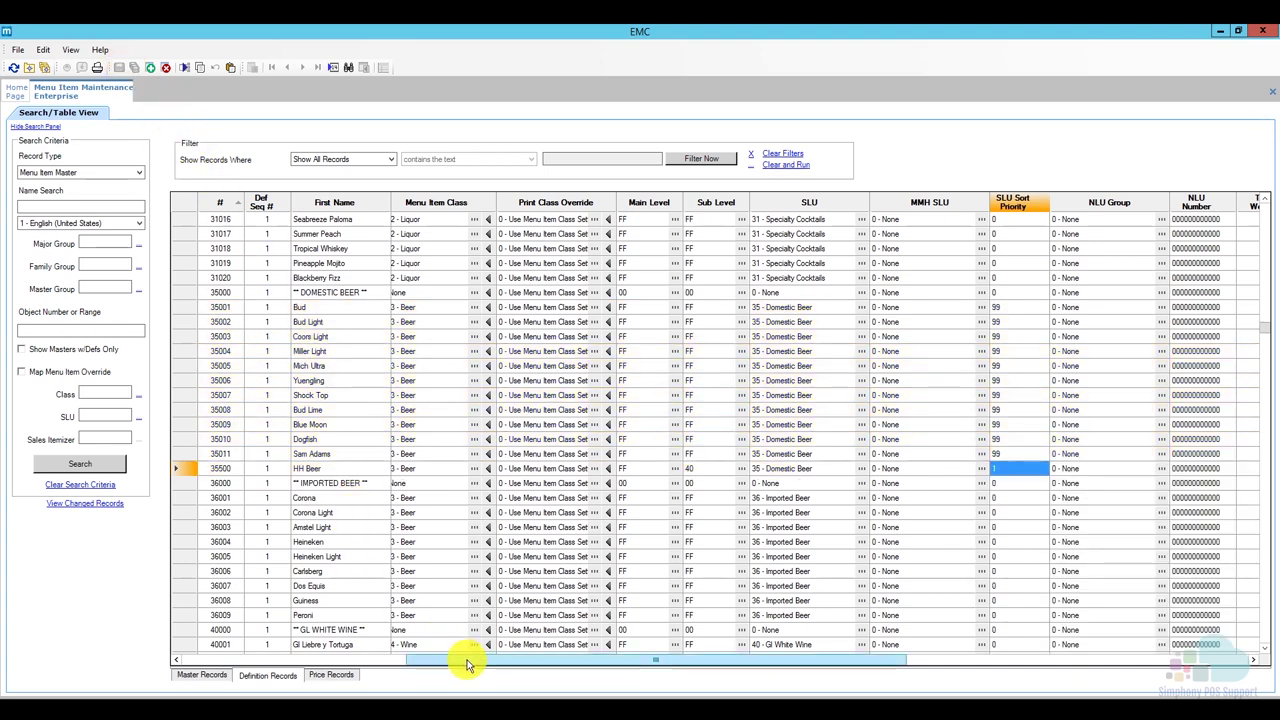
mouse_move(443, 661)
mouse_down()
mouse_move(377, 658)
mouse_move(449, 658)
mouse_up()
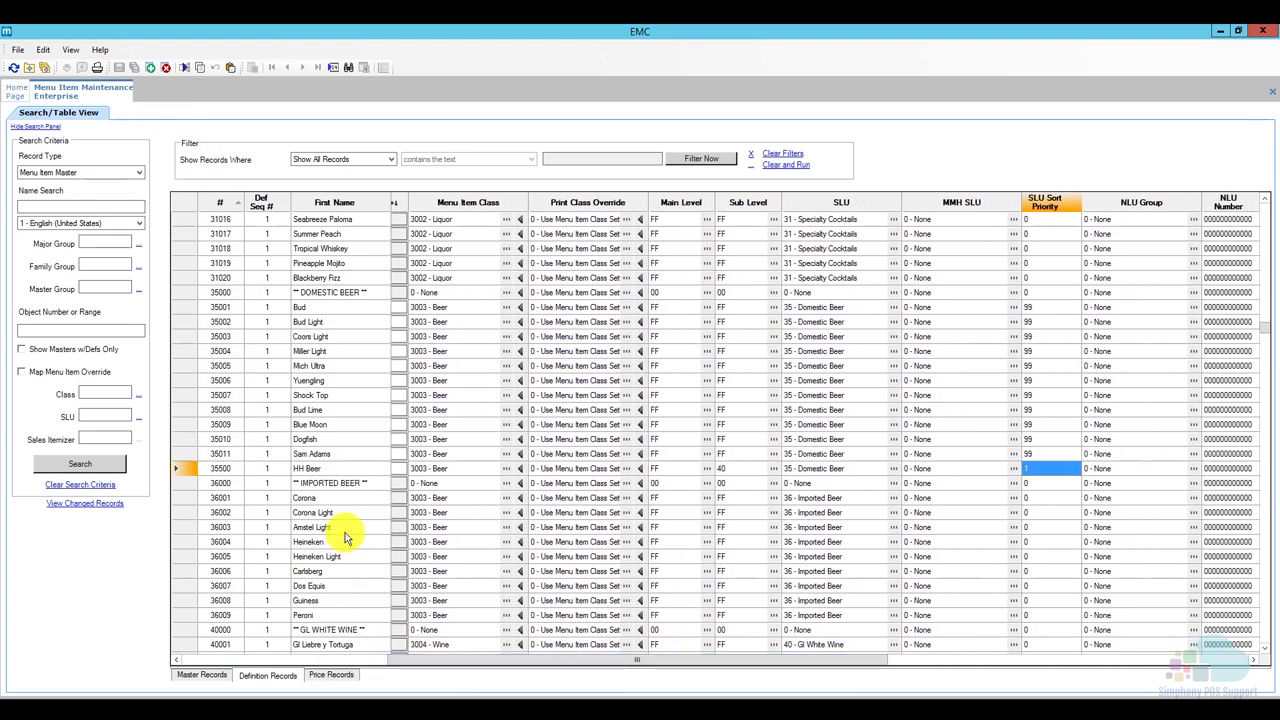
scroll(337, 531, down, 4)
scroll(337, 528, down, 3)
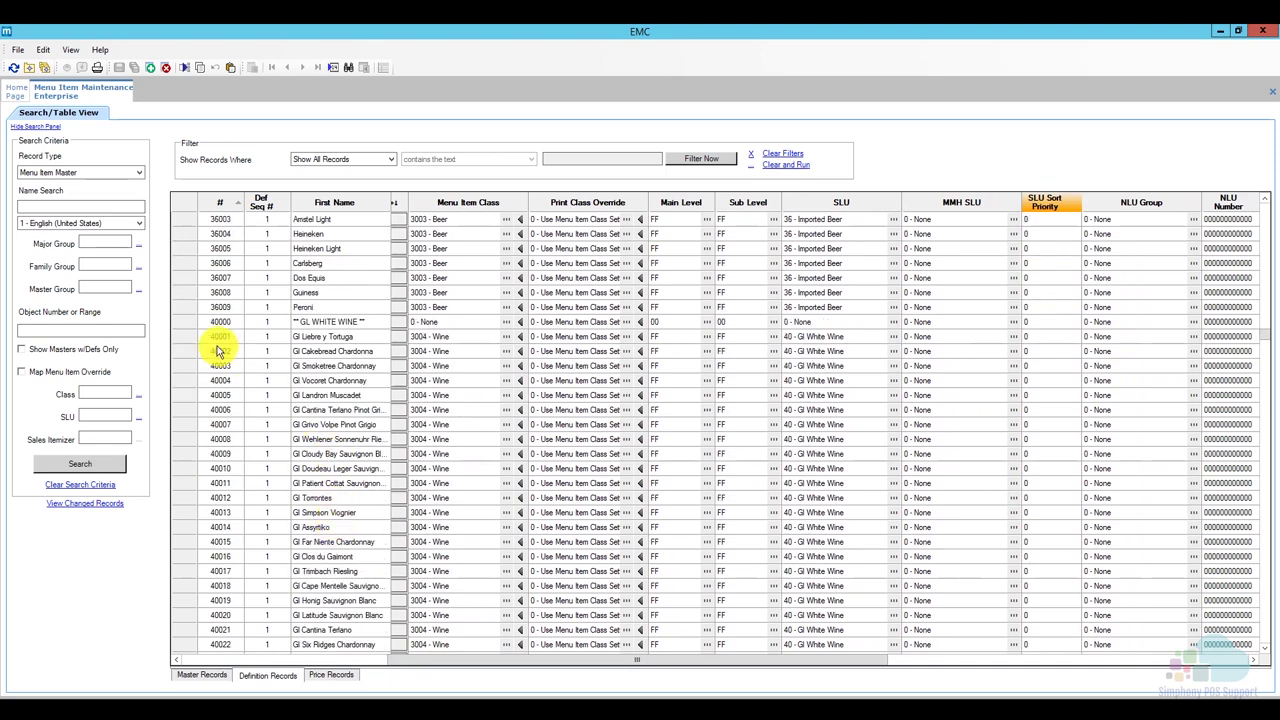
click(190, 340)
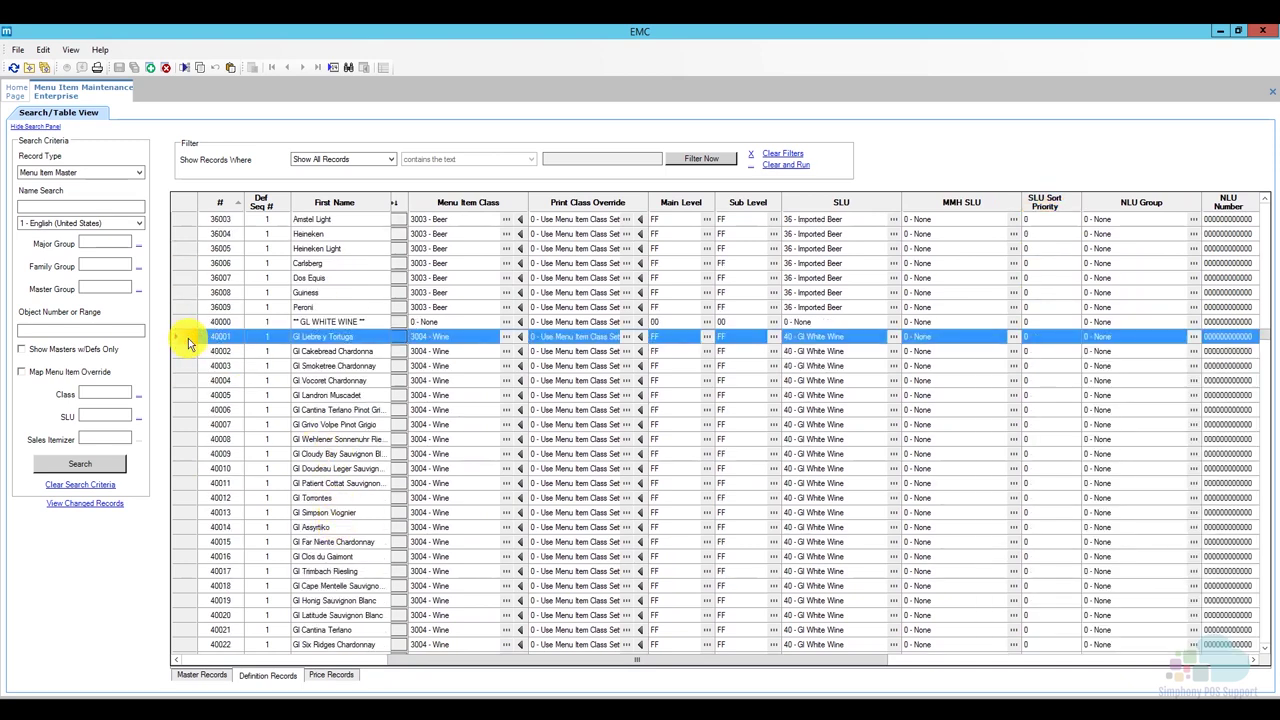
scroll(188, 340, down, 2)
scroll(186, 342, down, 2)
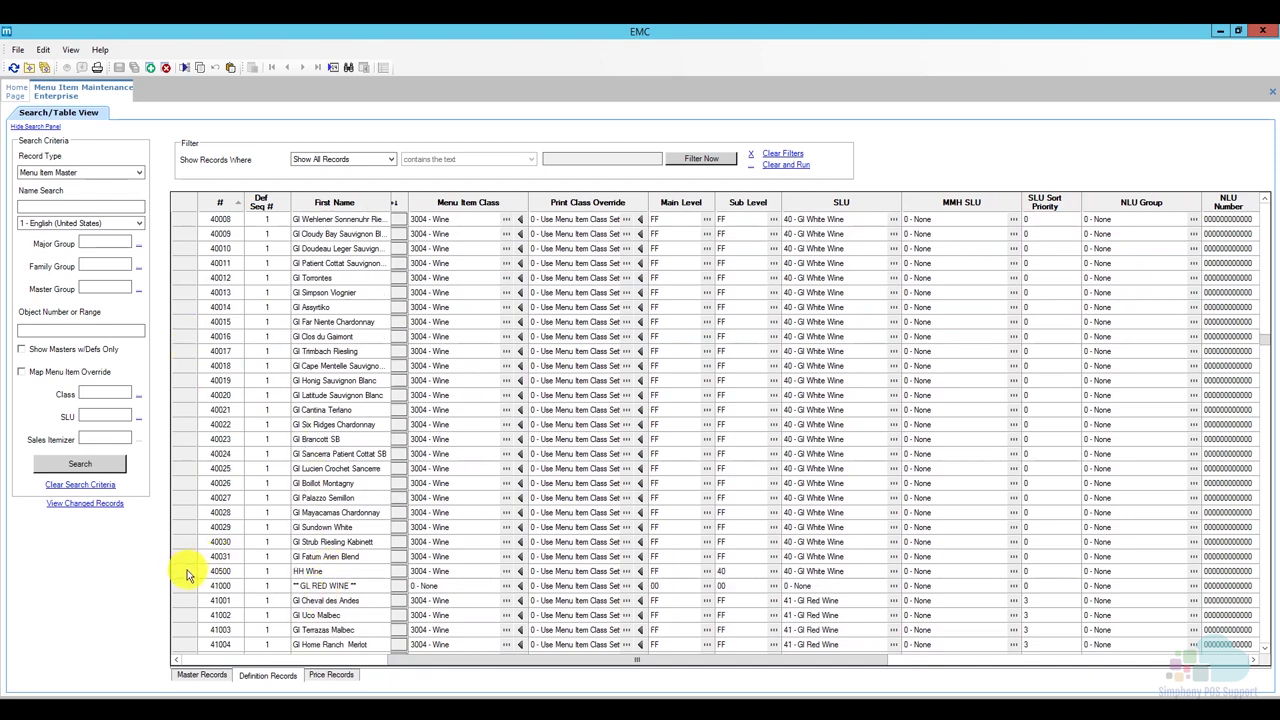
click(180, 571)
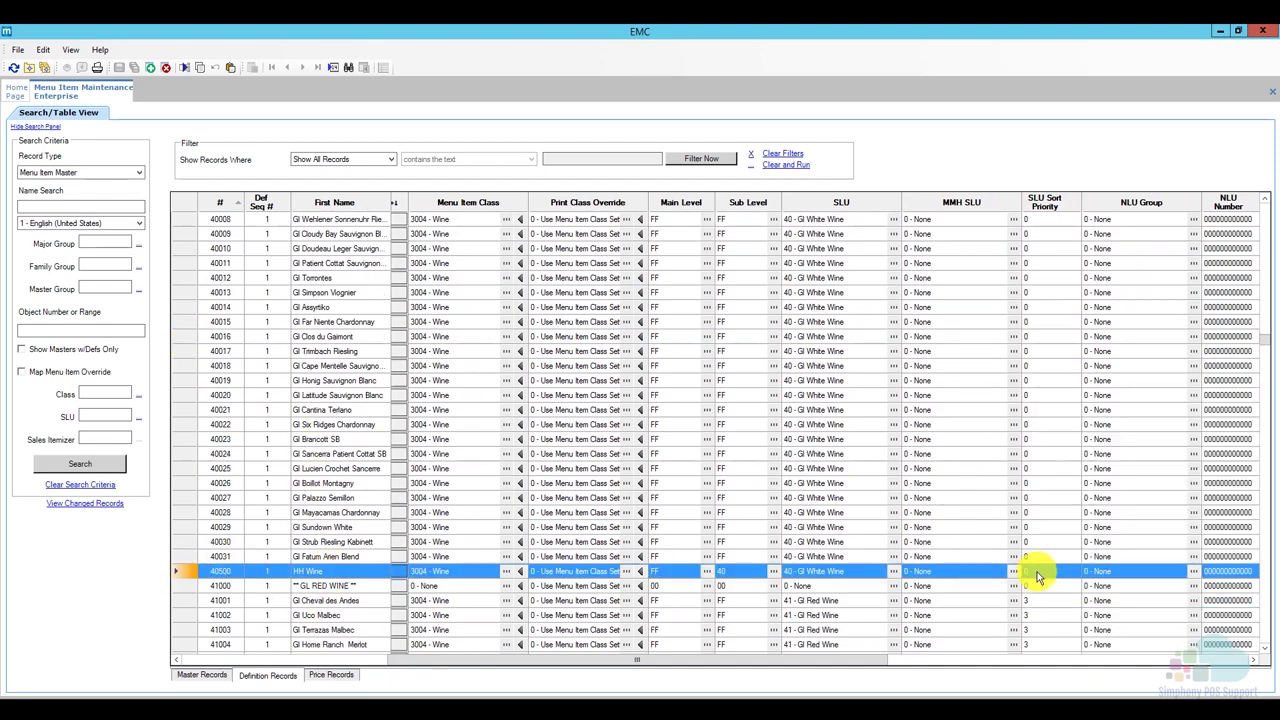
click(1030, 571)
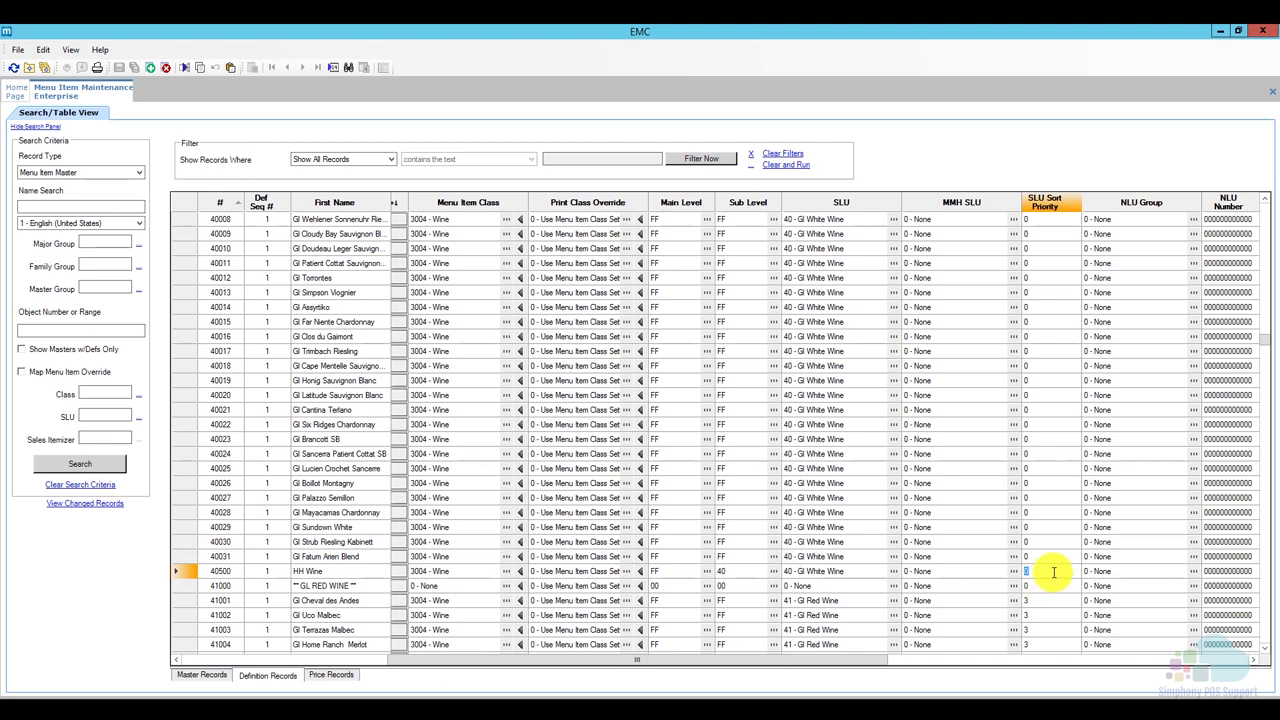
text(1)
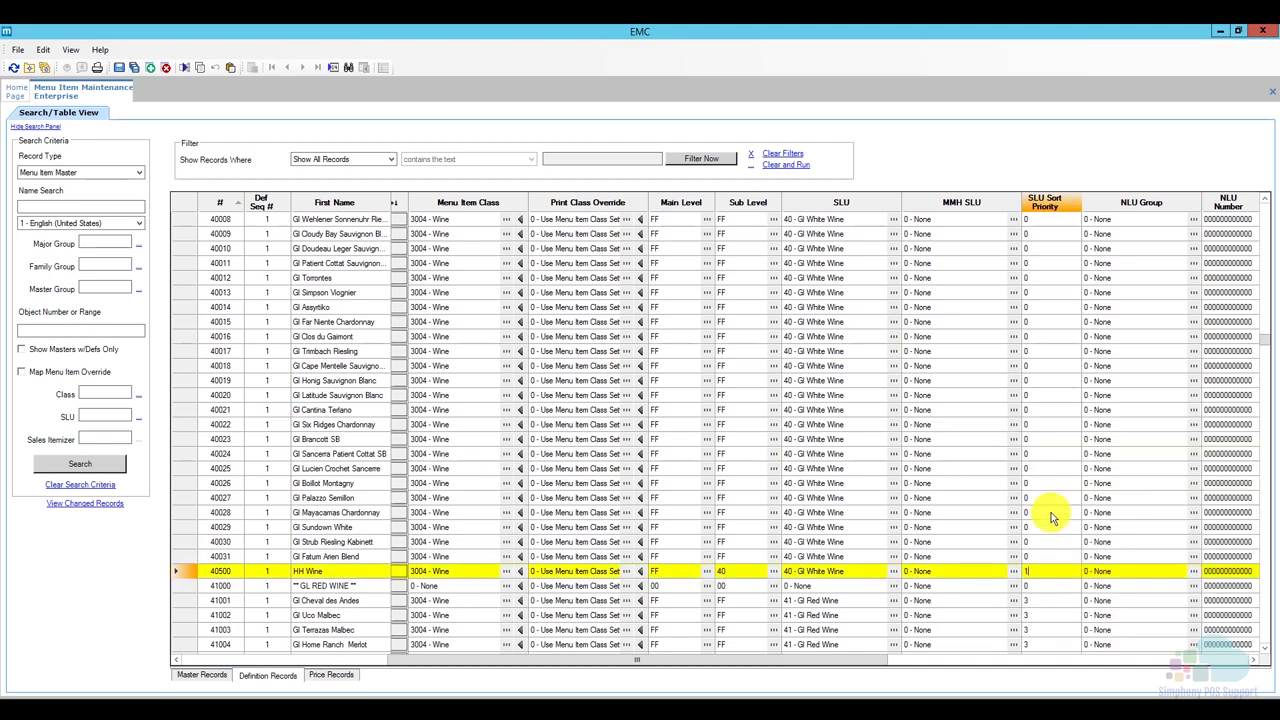
Set SLU Sort Priority 2 on the first white wine, Gl Liebre y Tortuga.
scroll(1051, 517, up, 3)
scroll(1051, 517, up, 1)
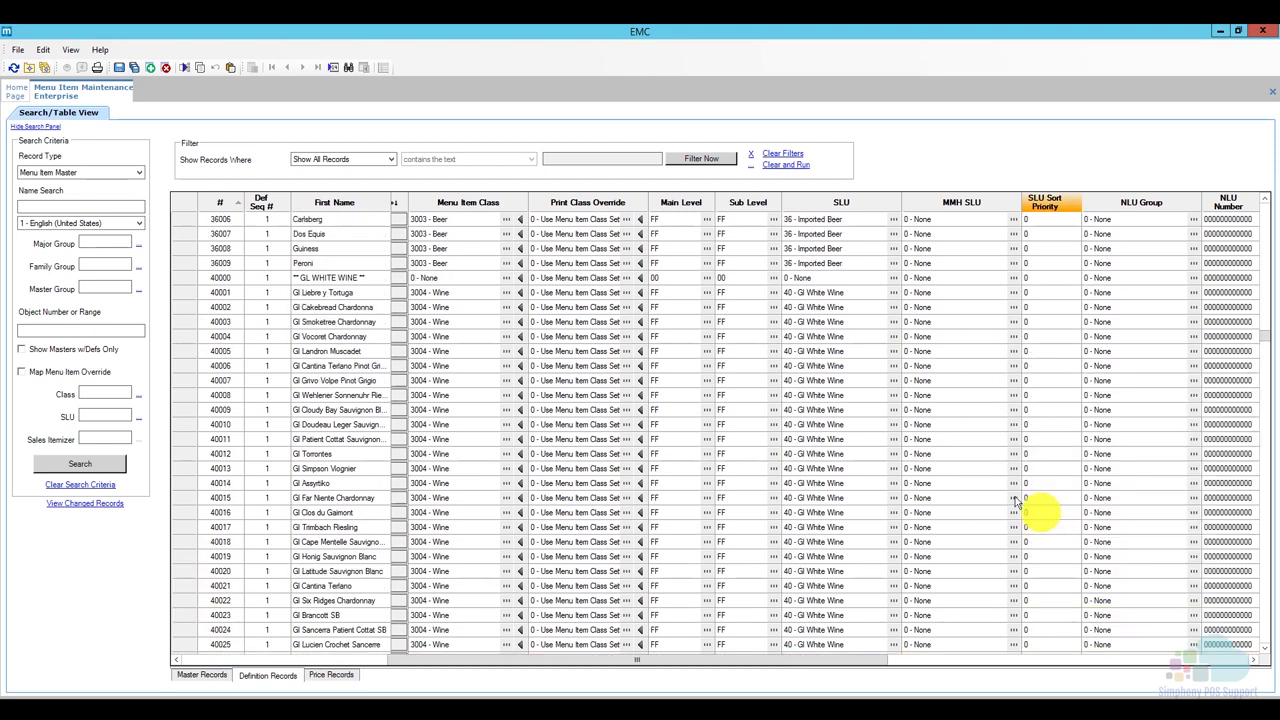
click(176, 292)
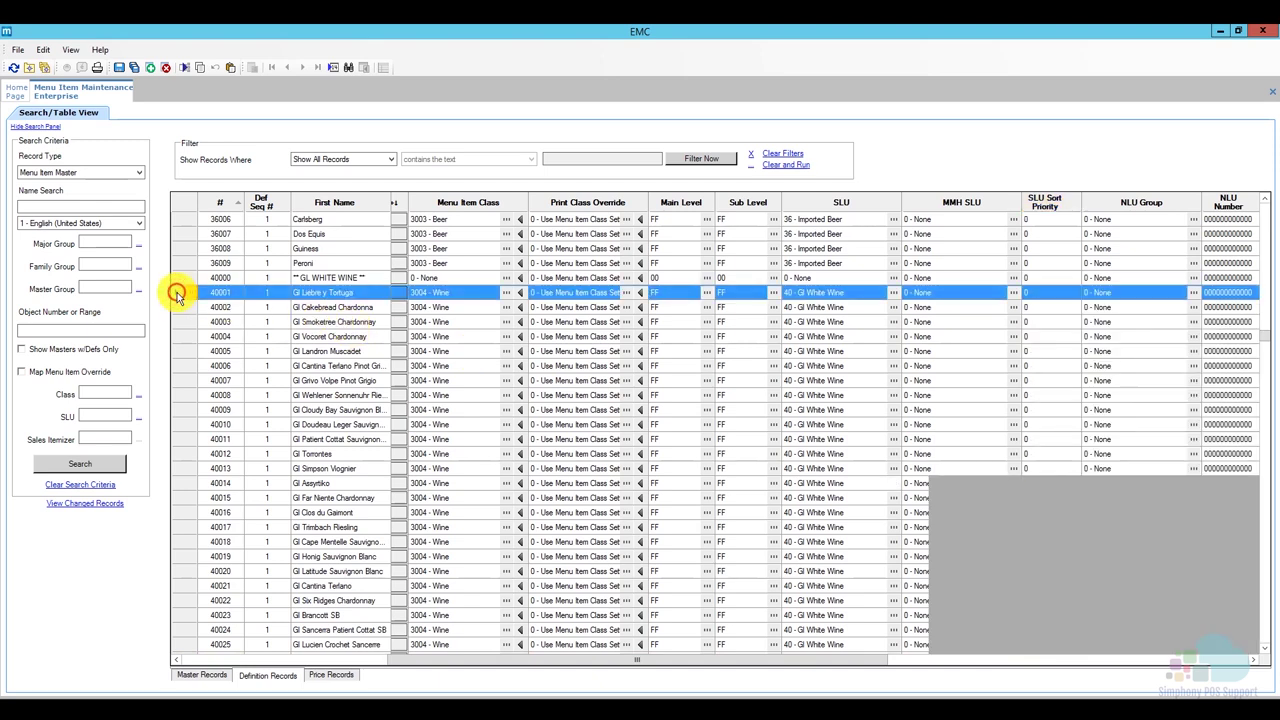
click(1036, 292)
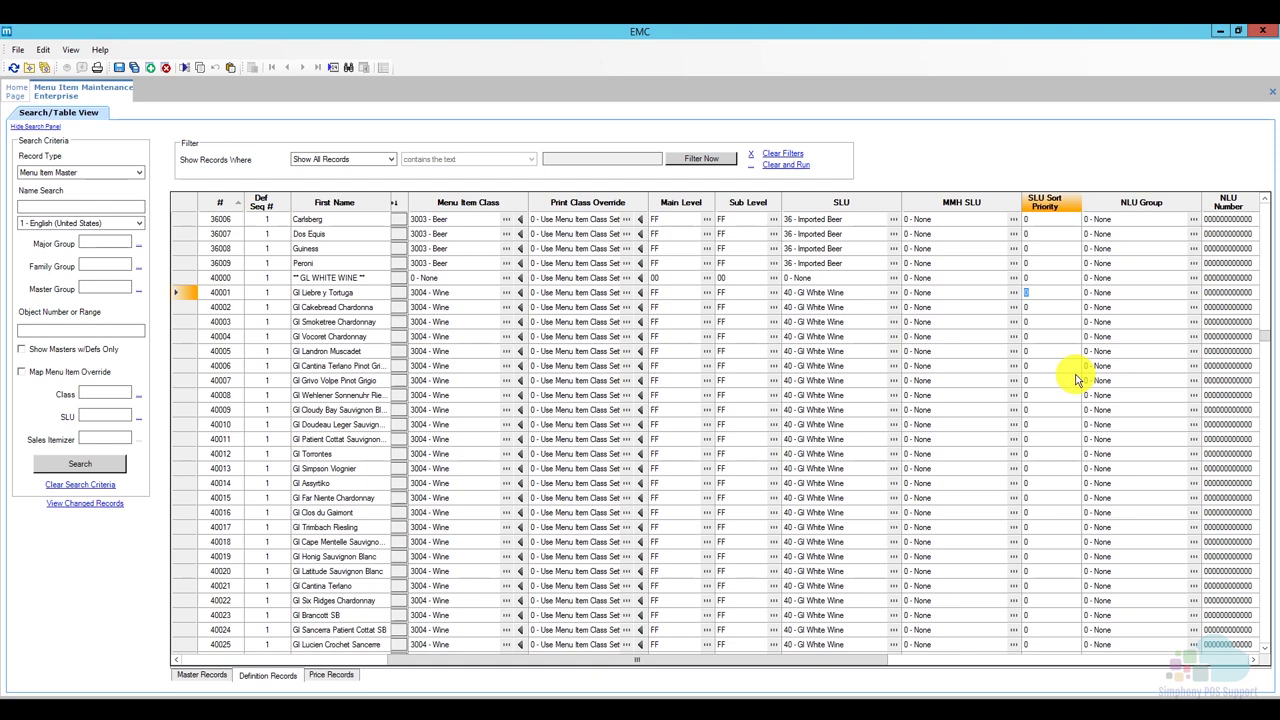
scroll(1060, 382, down, 10)
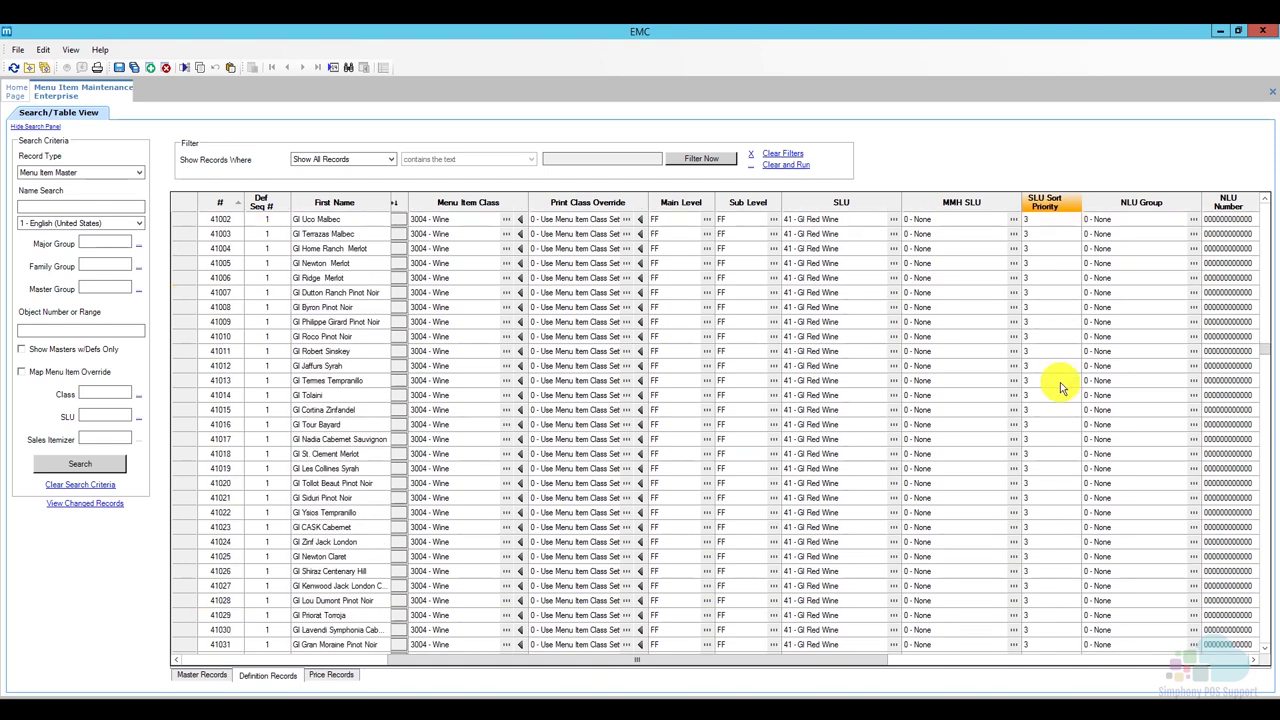
scroll(1060, 382, down, 8)
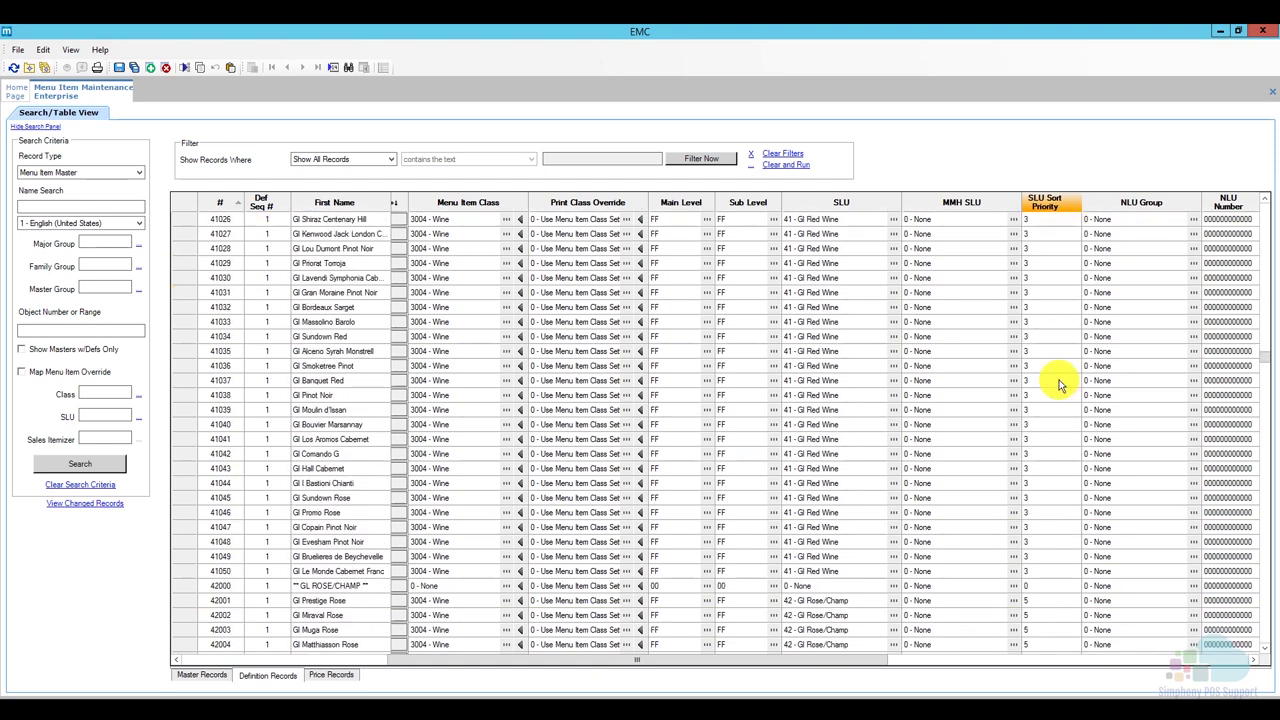
scroll(1060, 382, up, 18)
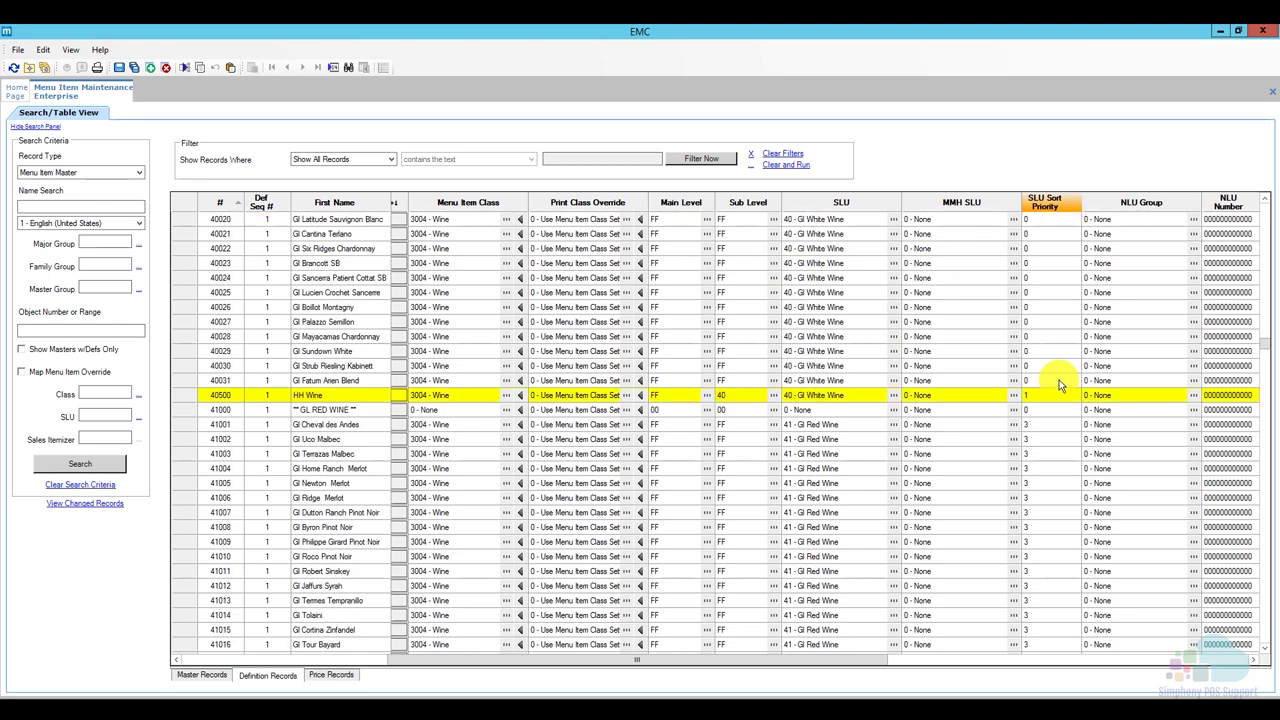
scroll(1060, 382, up, 3)
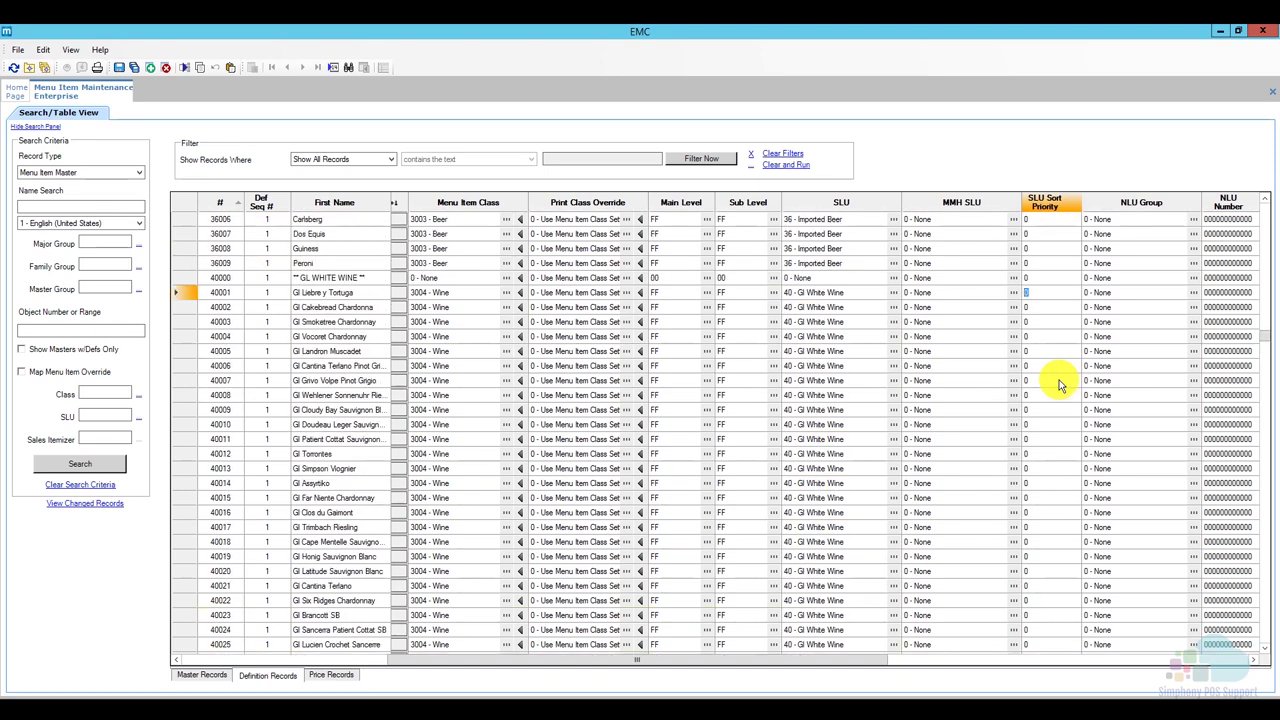
text(2)
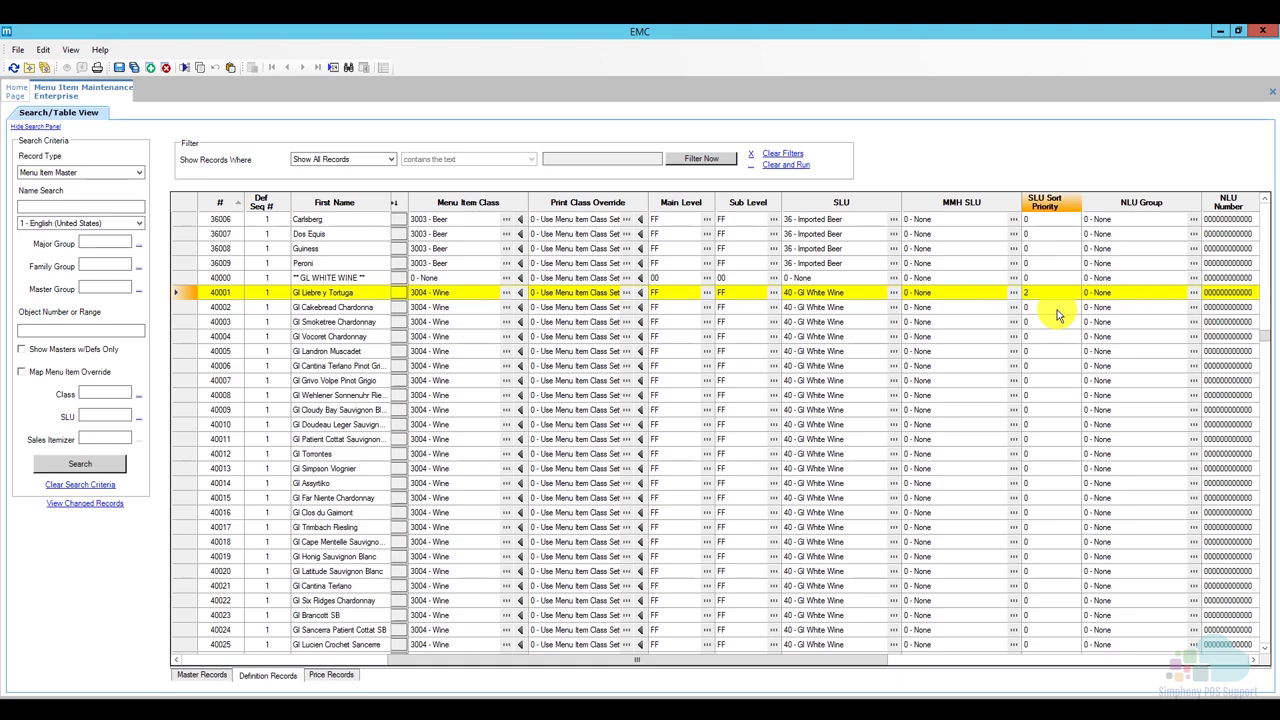
key(Down)
Enter SLU Sort Priority 2 down each remaining Gl white wine through 40031.
key(2)
key(Down)
key(2)
key(Down)
key(2)
key(Down)
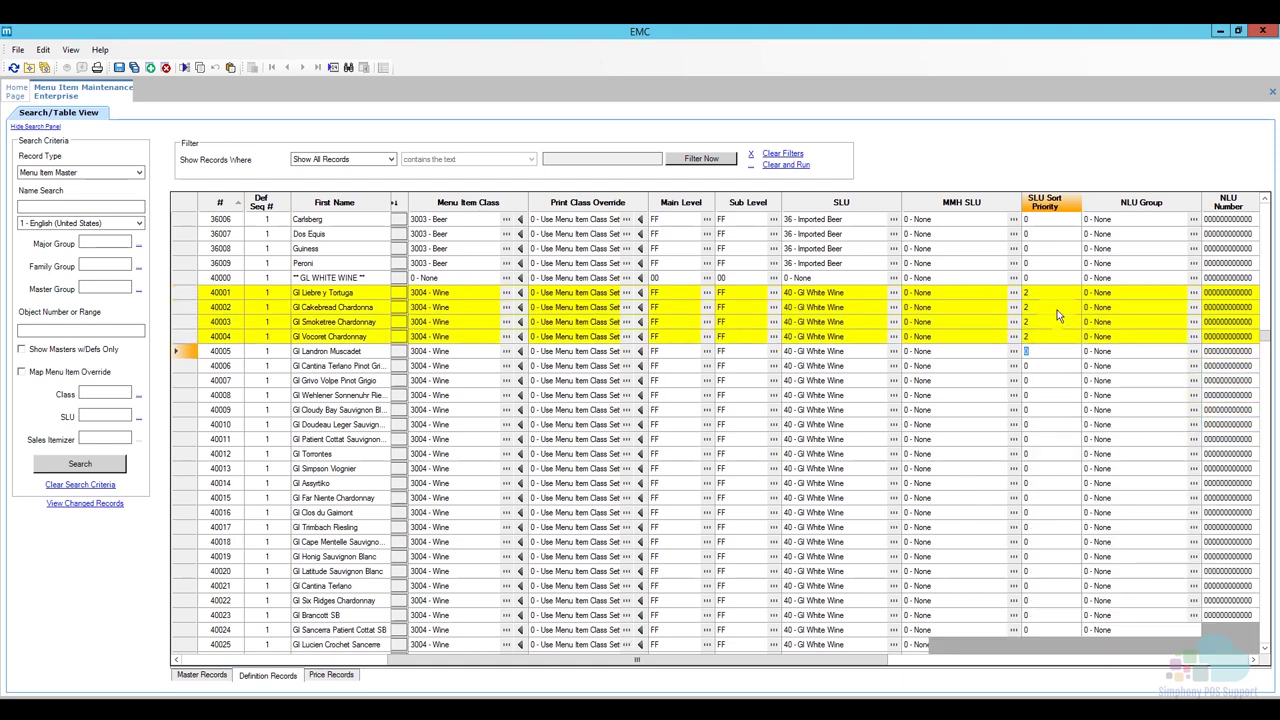
key(2)
key(Down)
key(2)
key(Down)
key(2)
key(Down)
key(2)
key(Down)
key(2)
key(Down)
key(2)
key(Down)
key(2)
key(Down)
key(2)
key(Down)
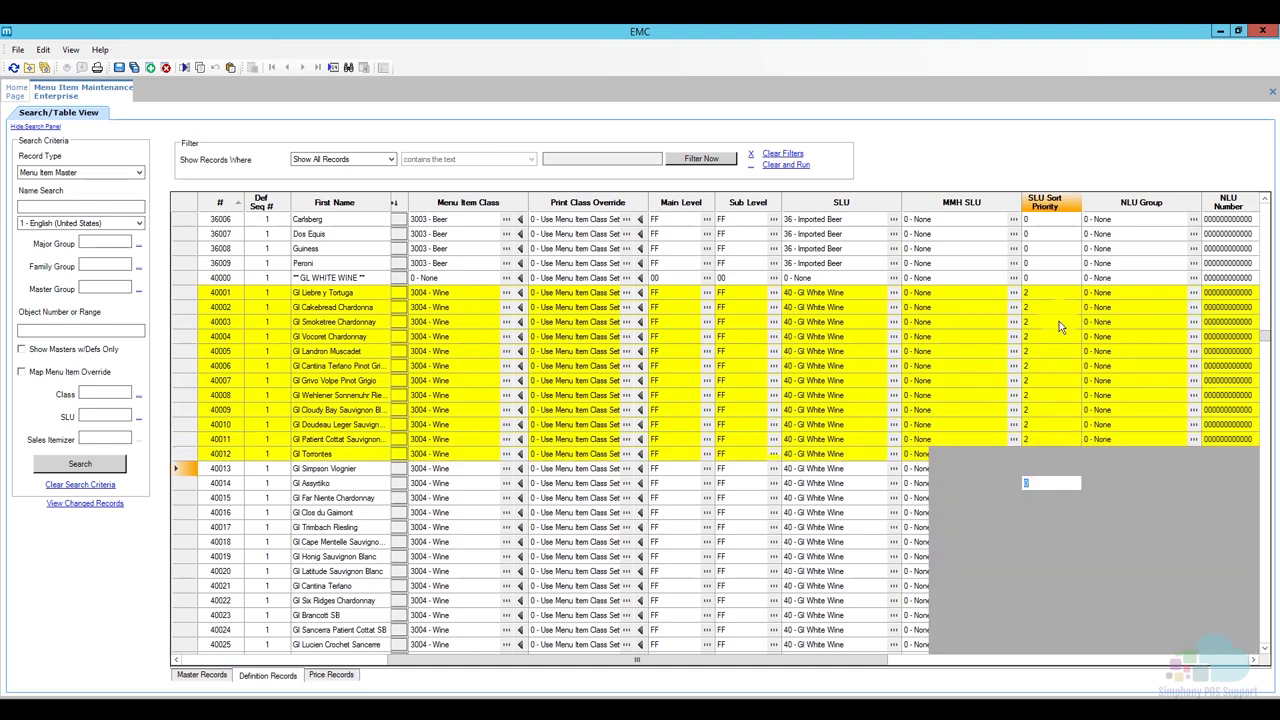
key(2)
key(Down)
key(2)
key(Down)
key(2)
key(Down)
key(2)
key(Down)
key(2)
key(Down)
key(2)
key(Down)
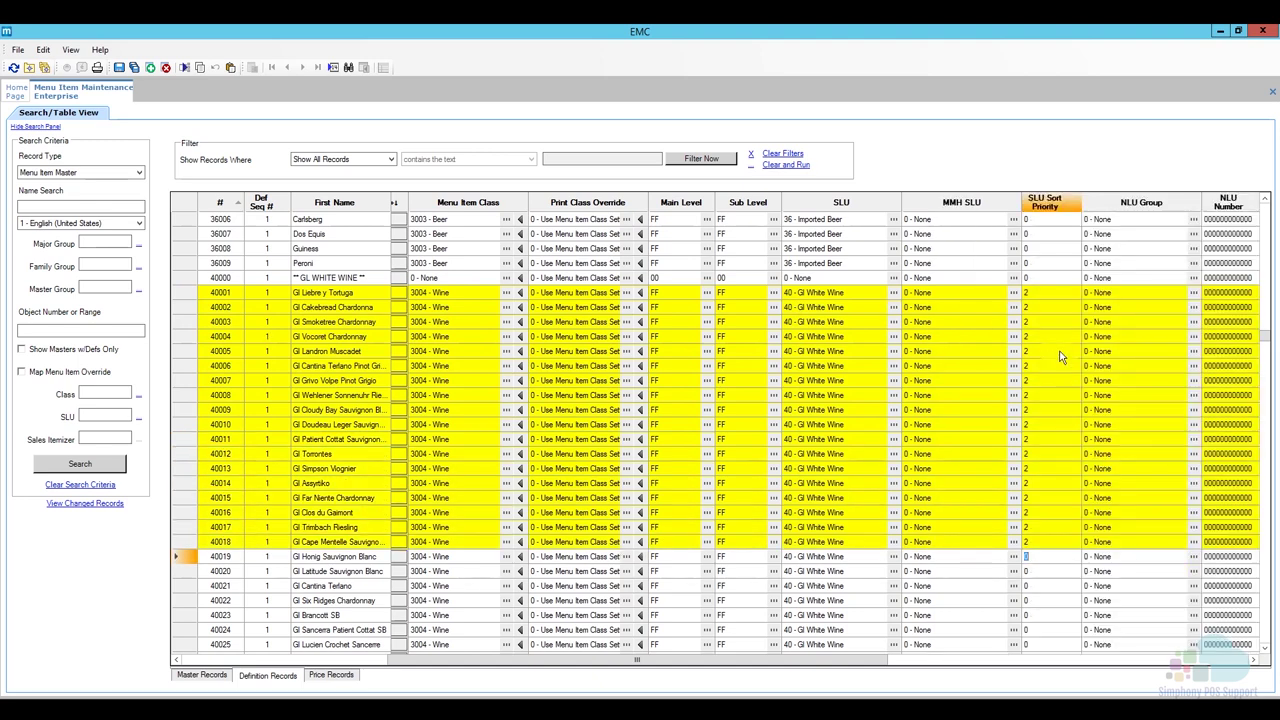
key(2)
key(Down)
key(2)
key(Down)
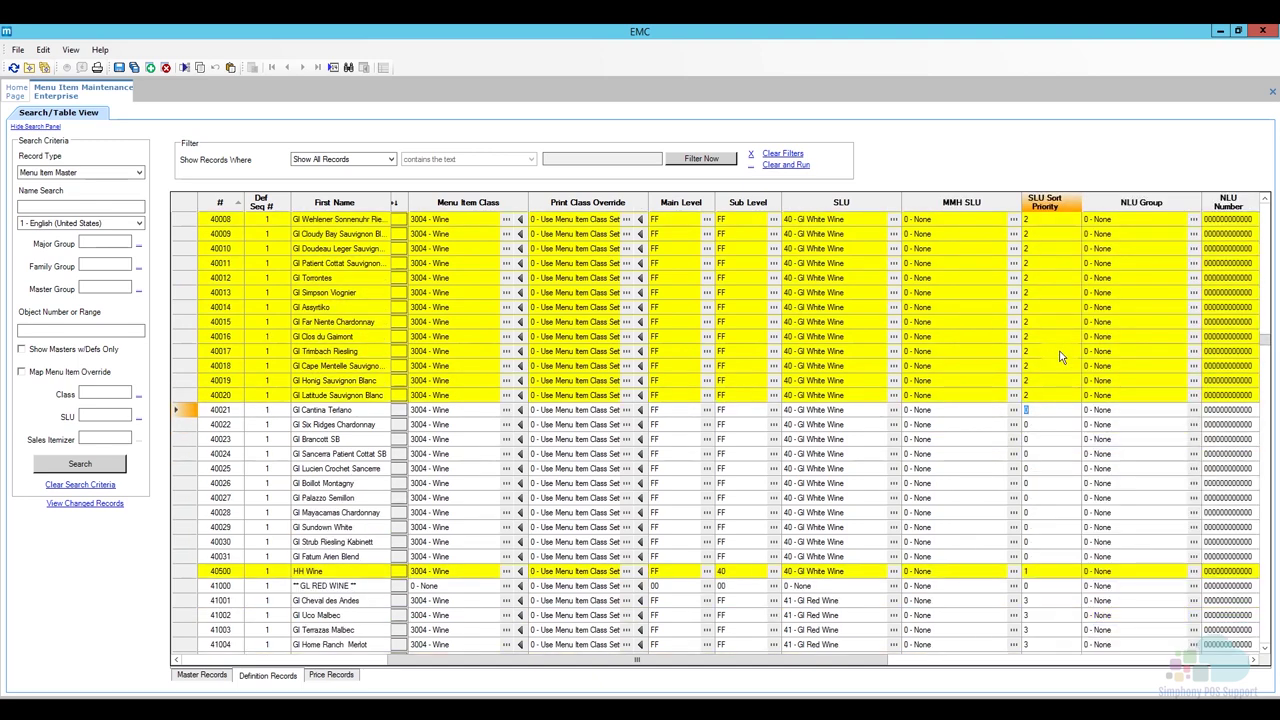
key(2)
key(Down)
key(2)
key(Down)
key(2)
key(Down)
key(2)
key(Down)
key(2)
key(Down)
key(2)
key(Down)
key(2)
key(Down)
key(2)
key(Down)
key(2)
key(Down)
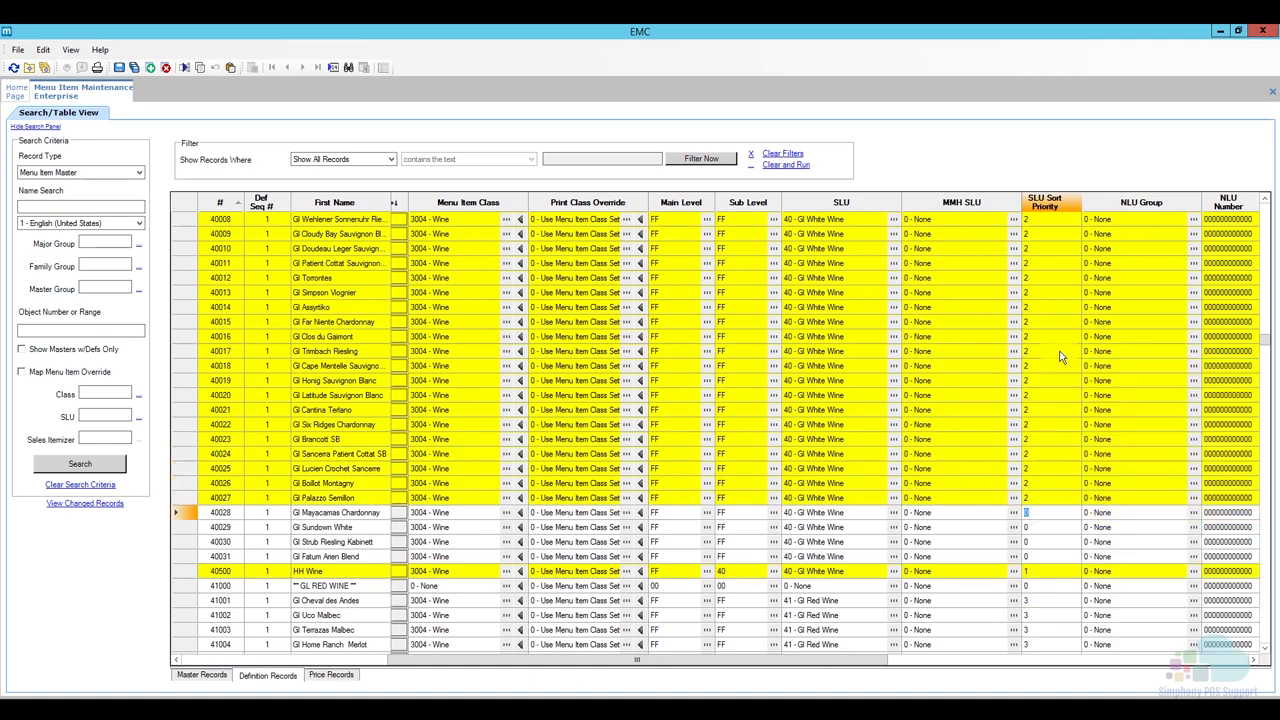
key(2)
key(Down)
key(2)
key(Down)
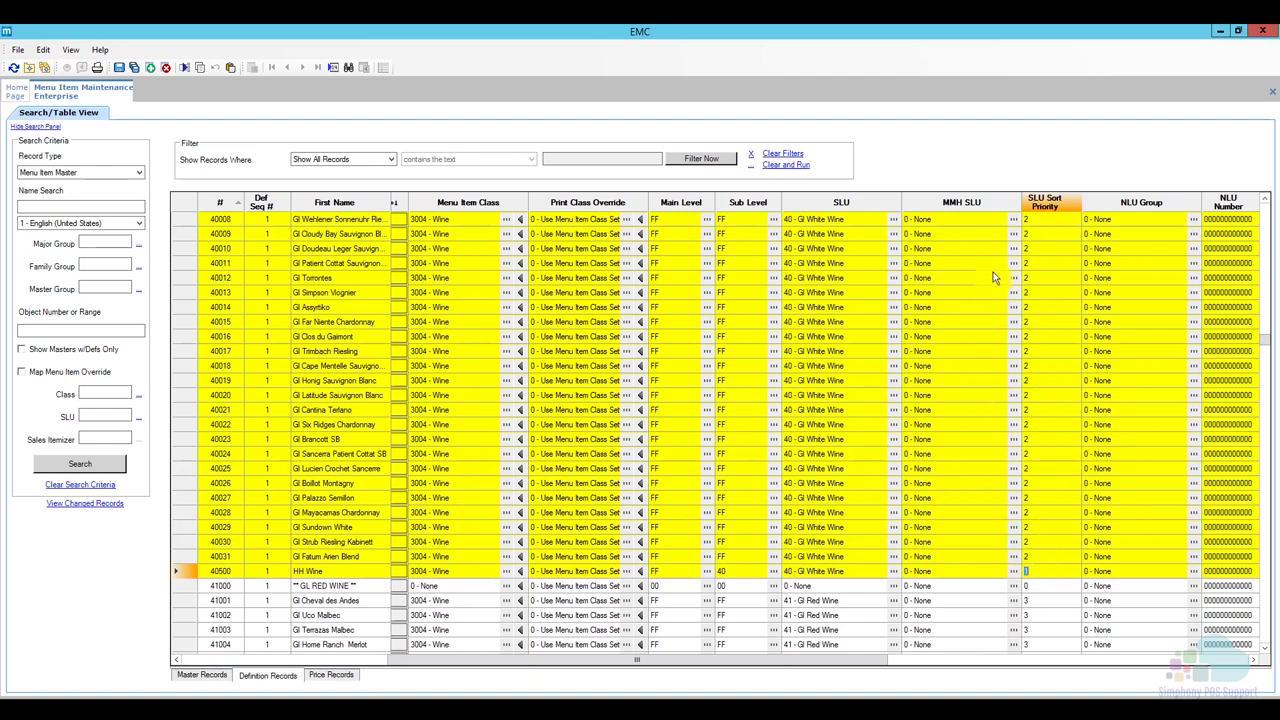
Save the new SLU sort priorities and close the Menu Item Maintenance tab.
click(118, 67)
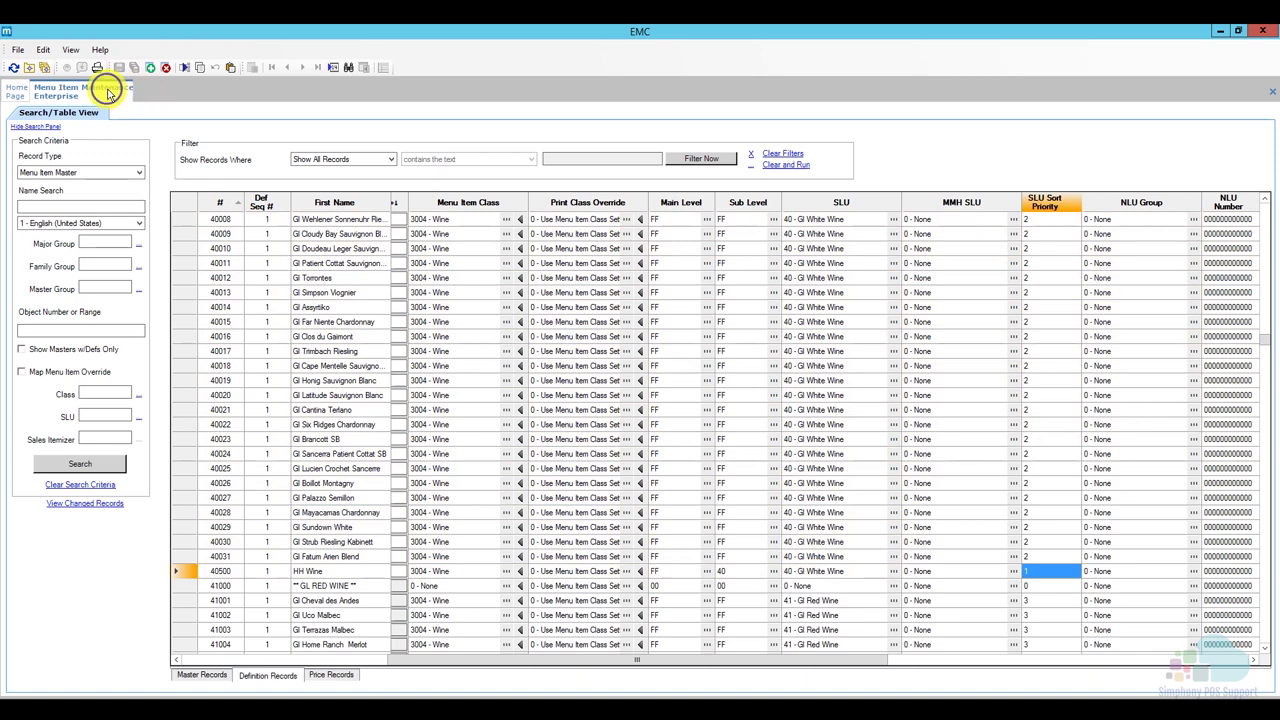
right_click(108, 89)
click(138, 97)
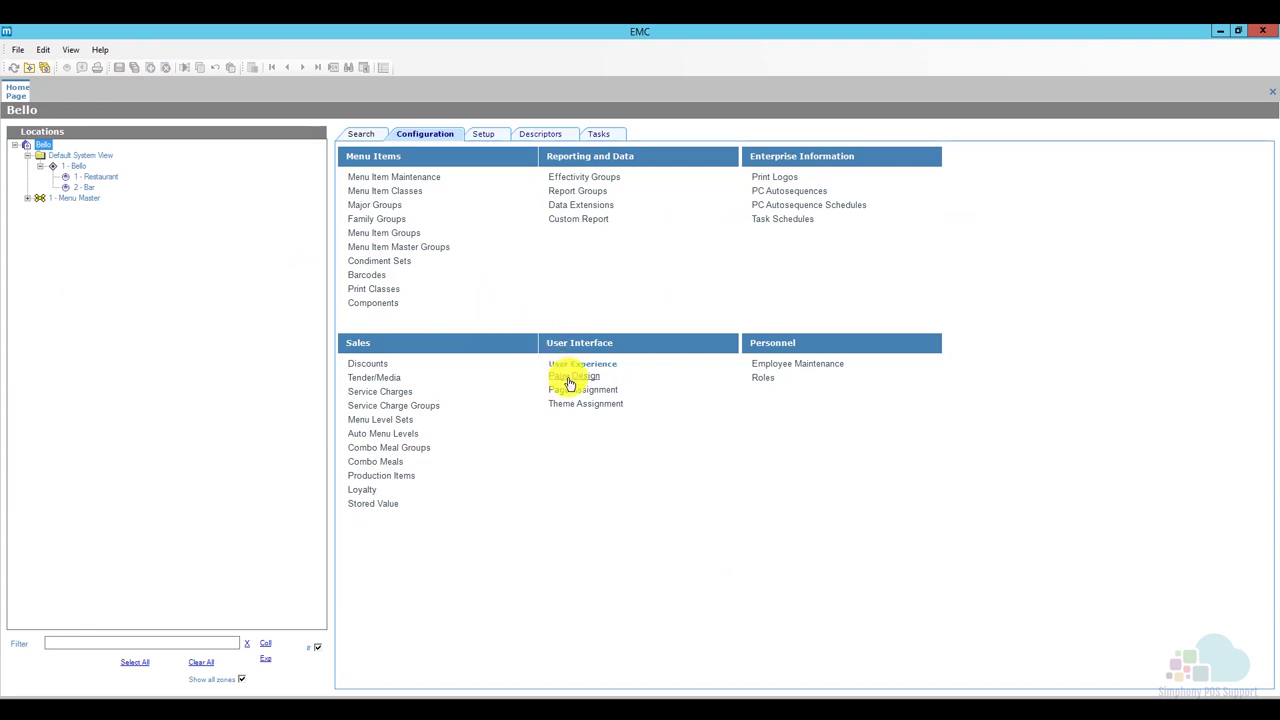
Open the Transactions page in Page Design with a 16:9 aspect ratio.
click(569, 384)
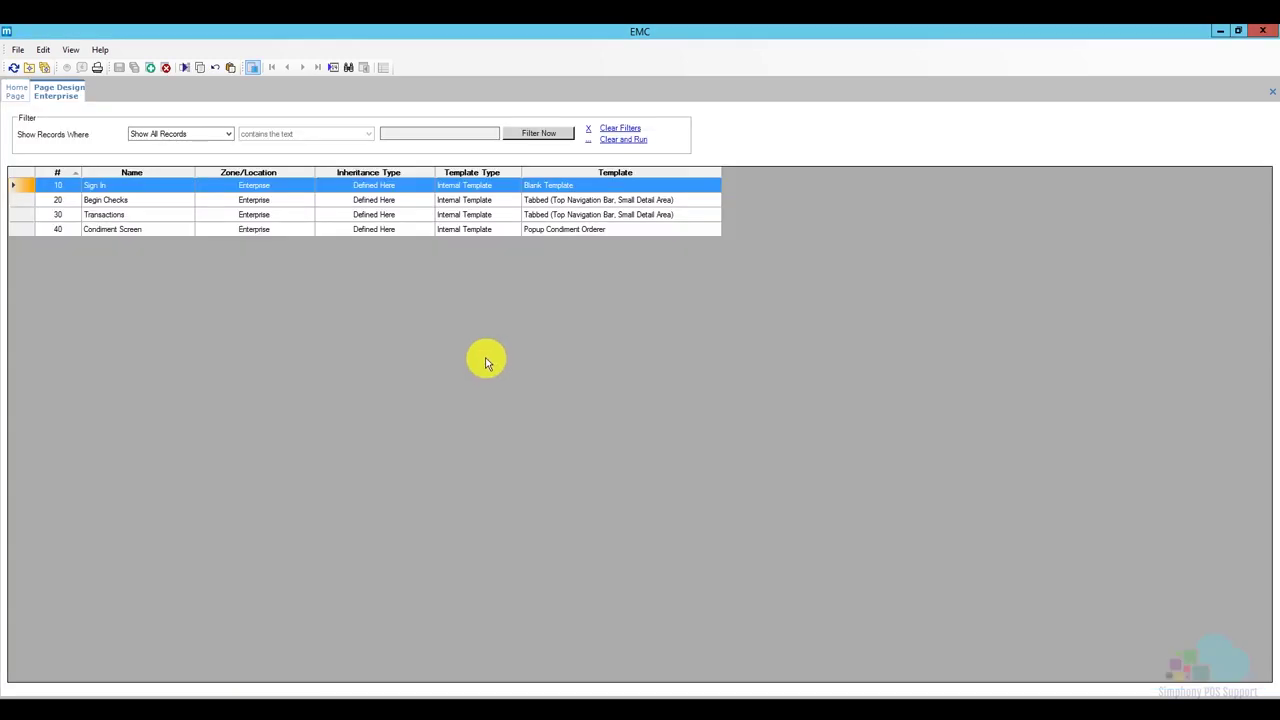
double_click(27, 213)
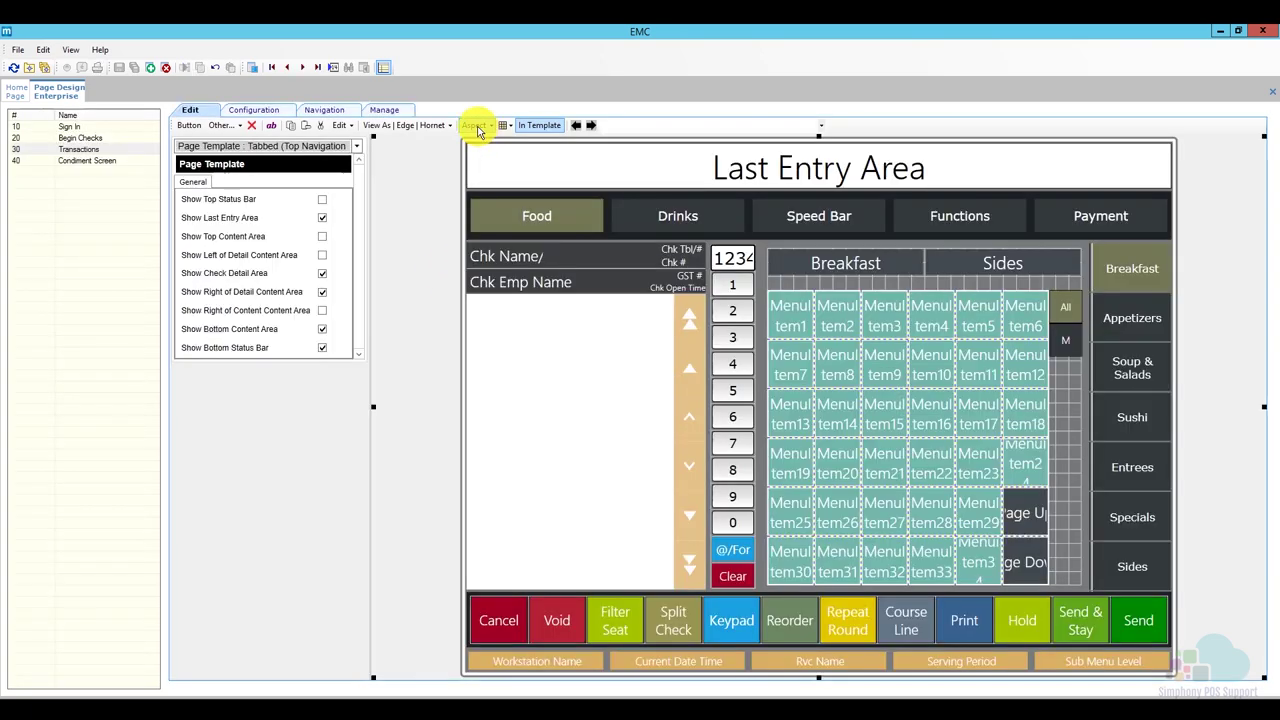
click(477, 126)
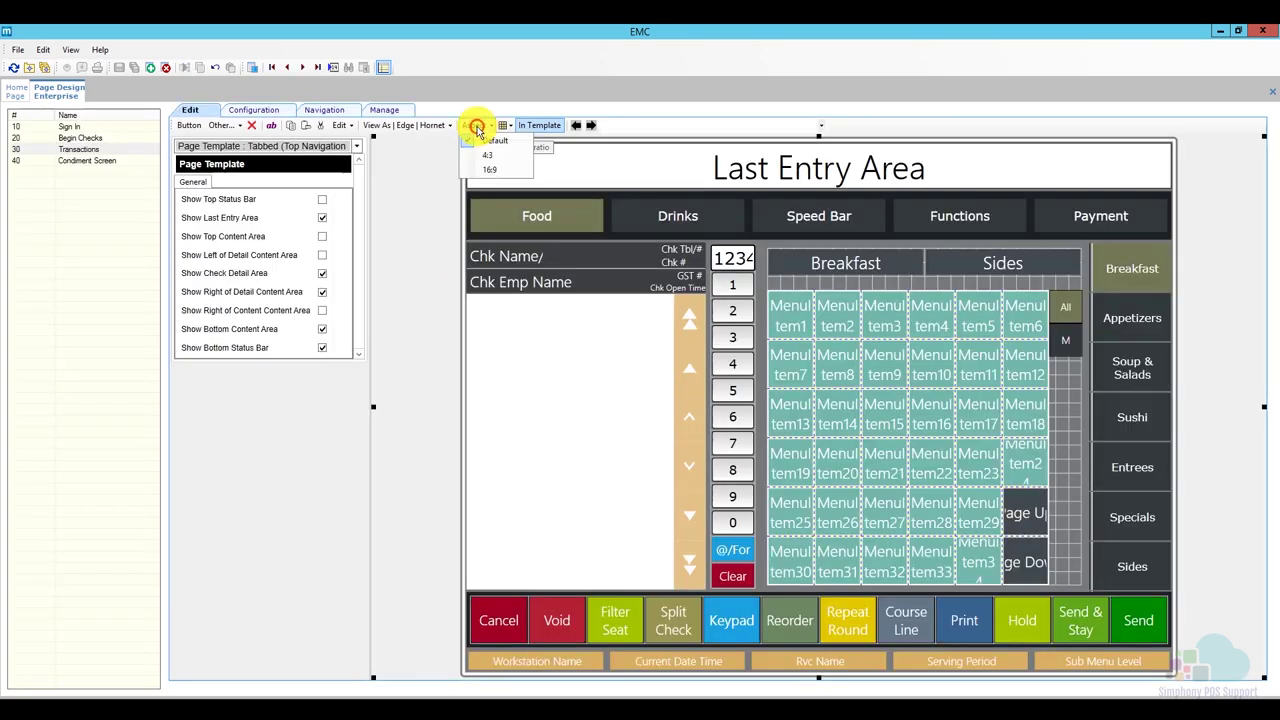
click(497, 169)
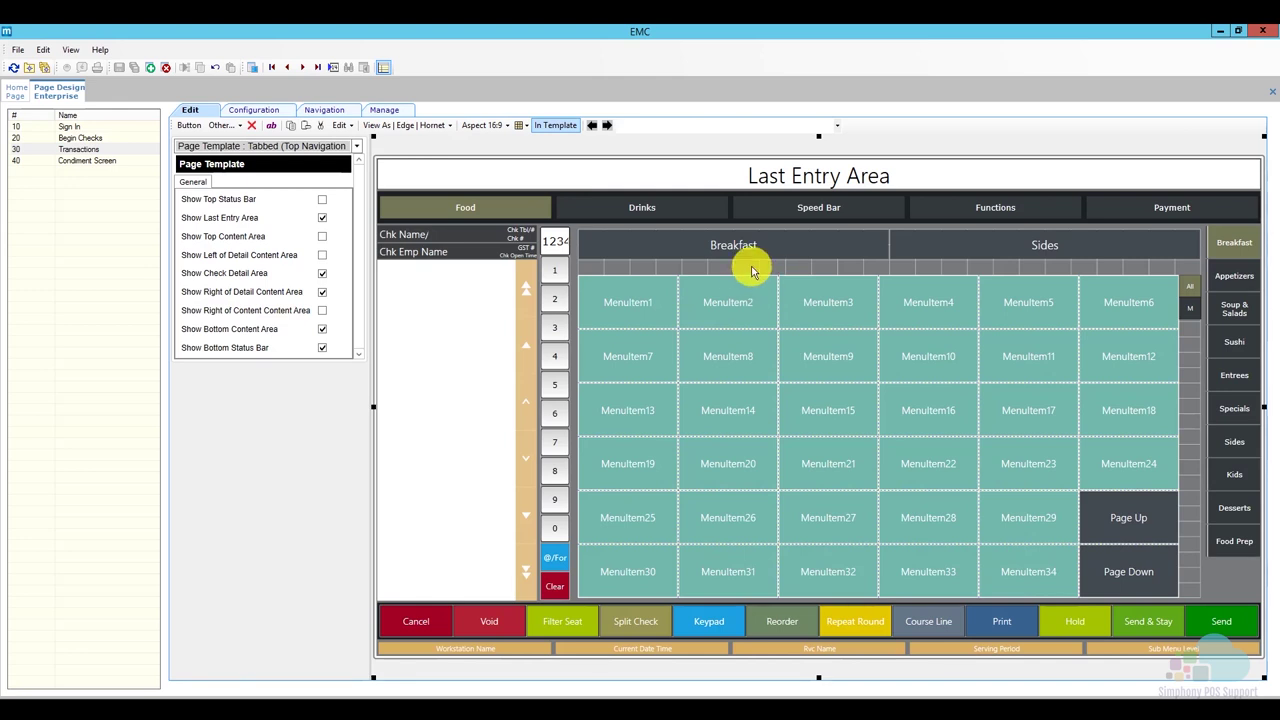
Go to Drinks > Beer and select the Beer menu-item screen lookup grid.
click(669, 215)
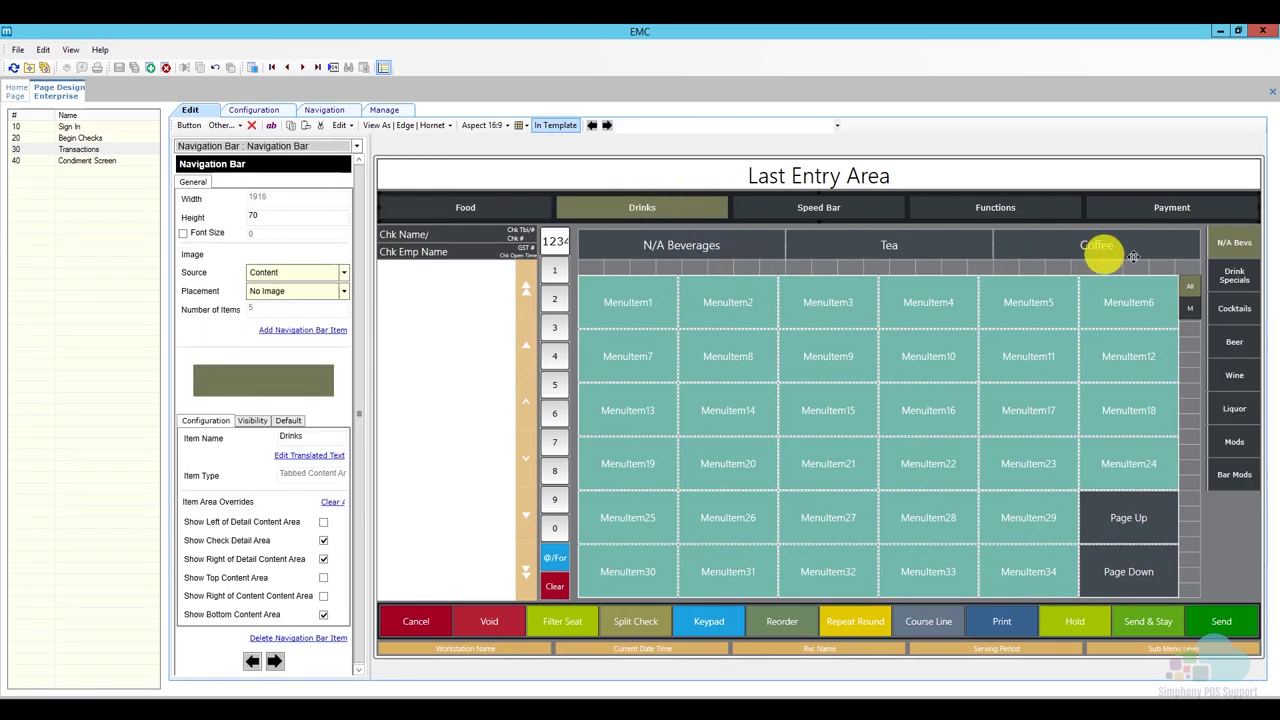
click(1236, 344)
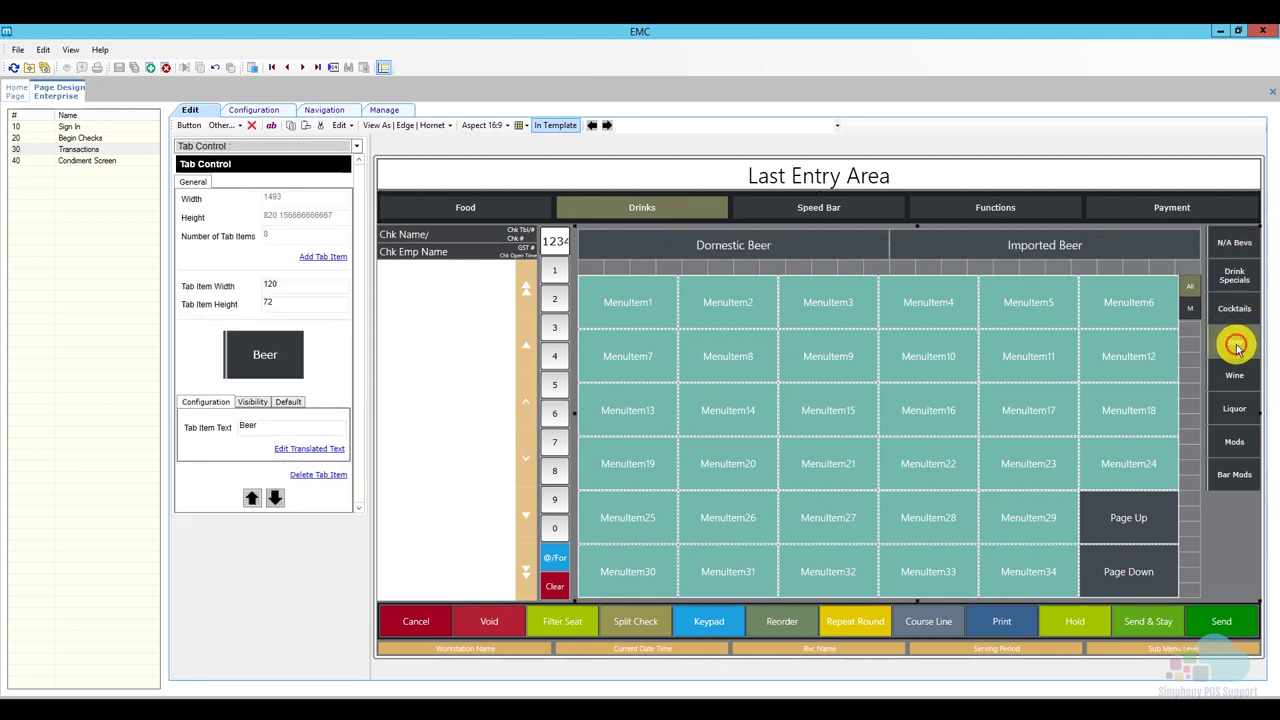
click(830, 354)
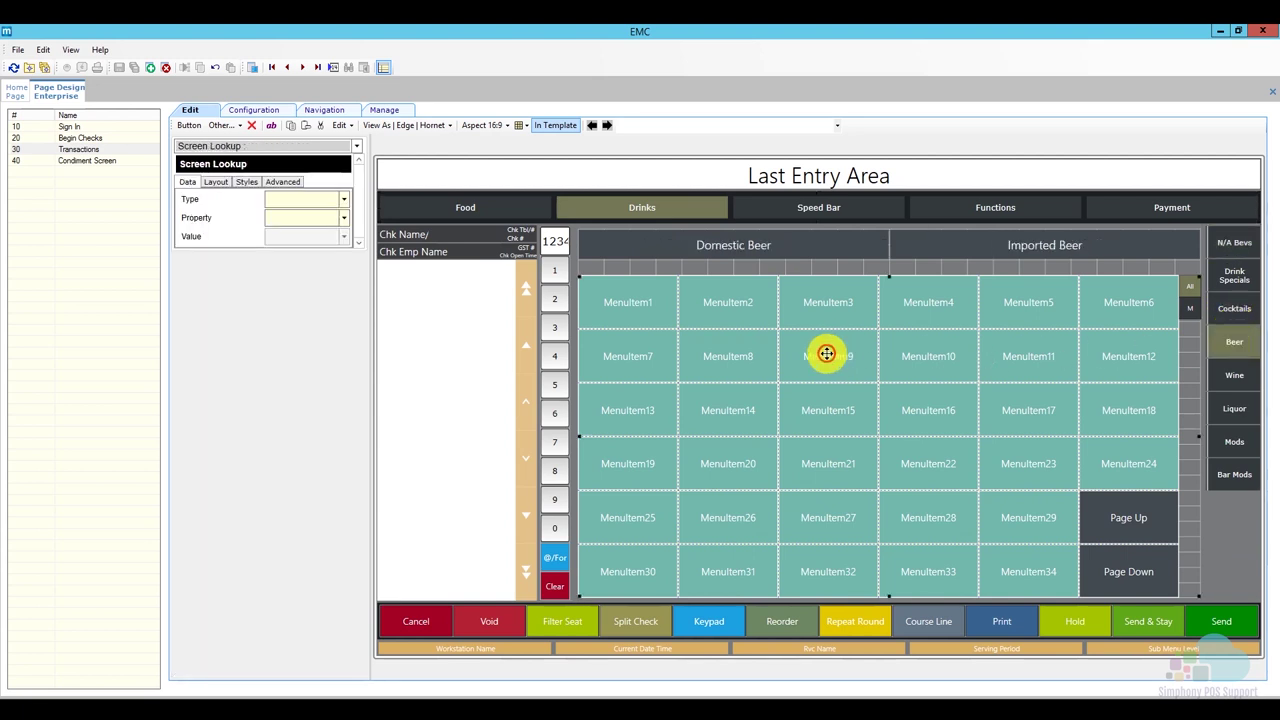
click(755, 386)
mouse_move(835, 406)
mouse_down()
mouse_move(871, 423)
mouse_move(835, 424)
mouse_up()
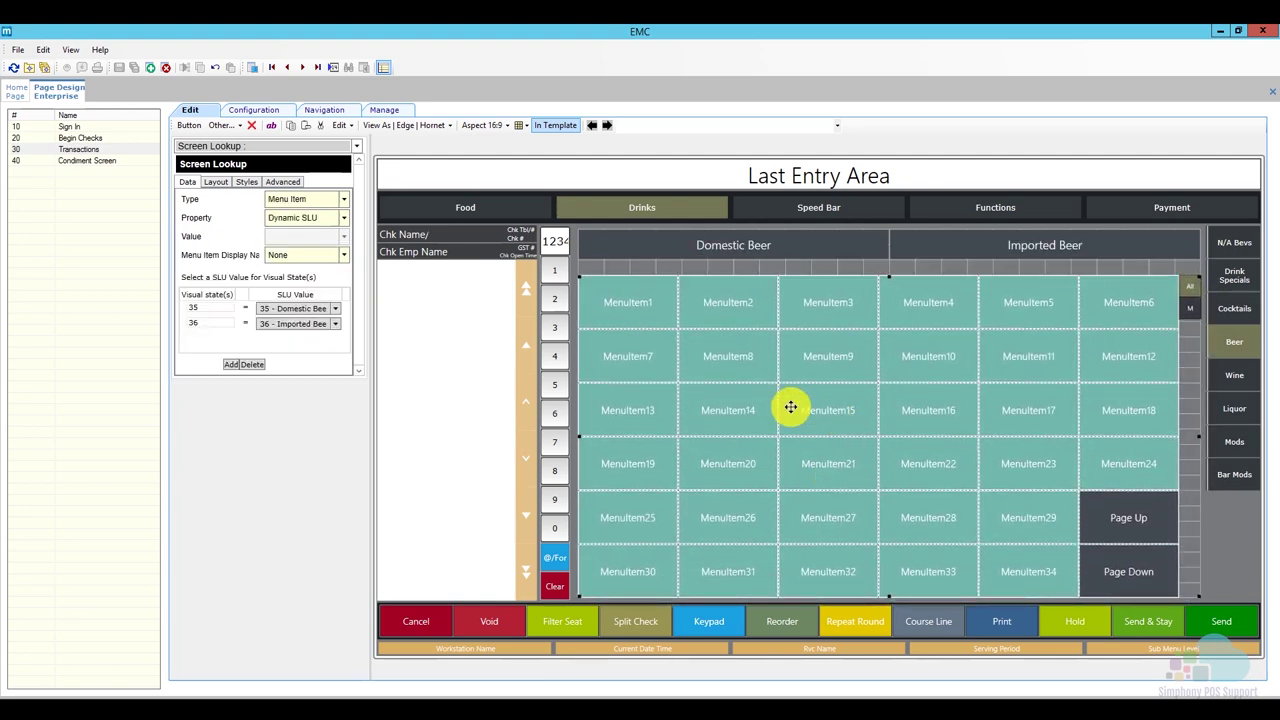
Enable Use Sort Priority on the Beer lookup's Layout tab, keeping Sort Type Alpha.
click(245, 182)
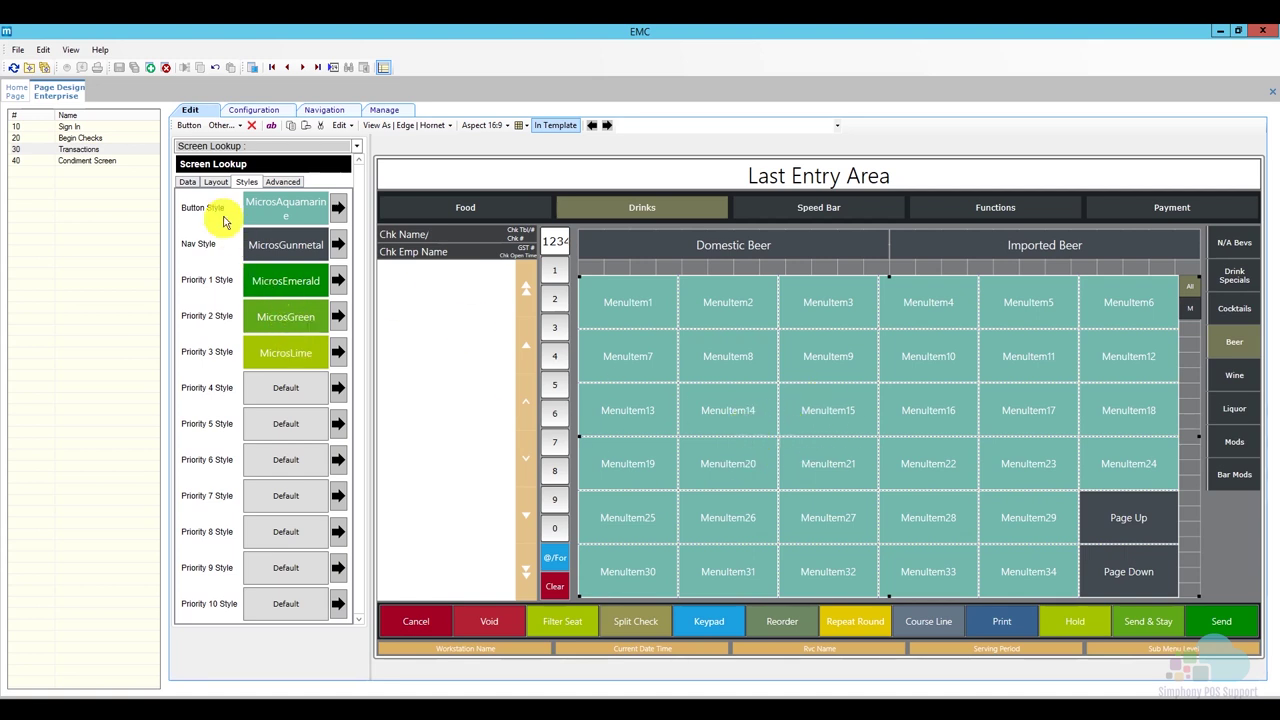
click(216, 182)
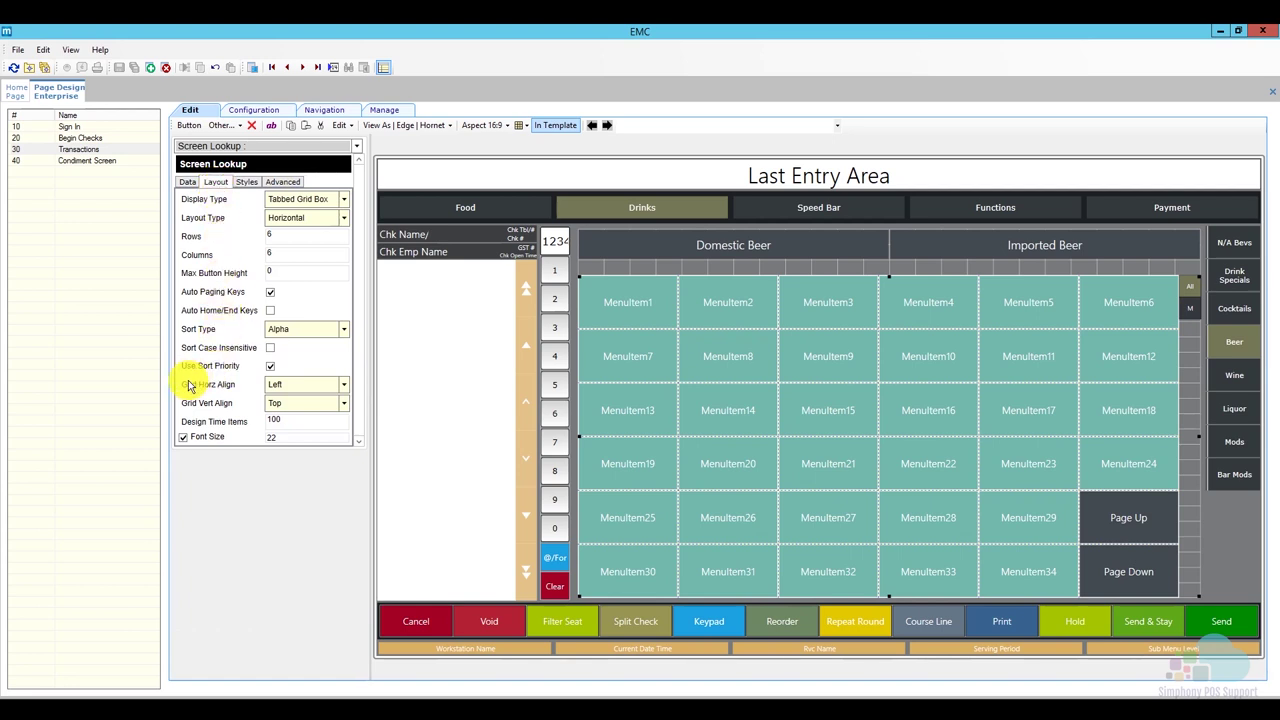
click(270, 366)
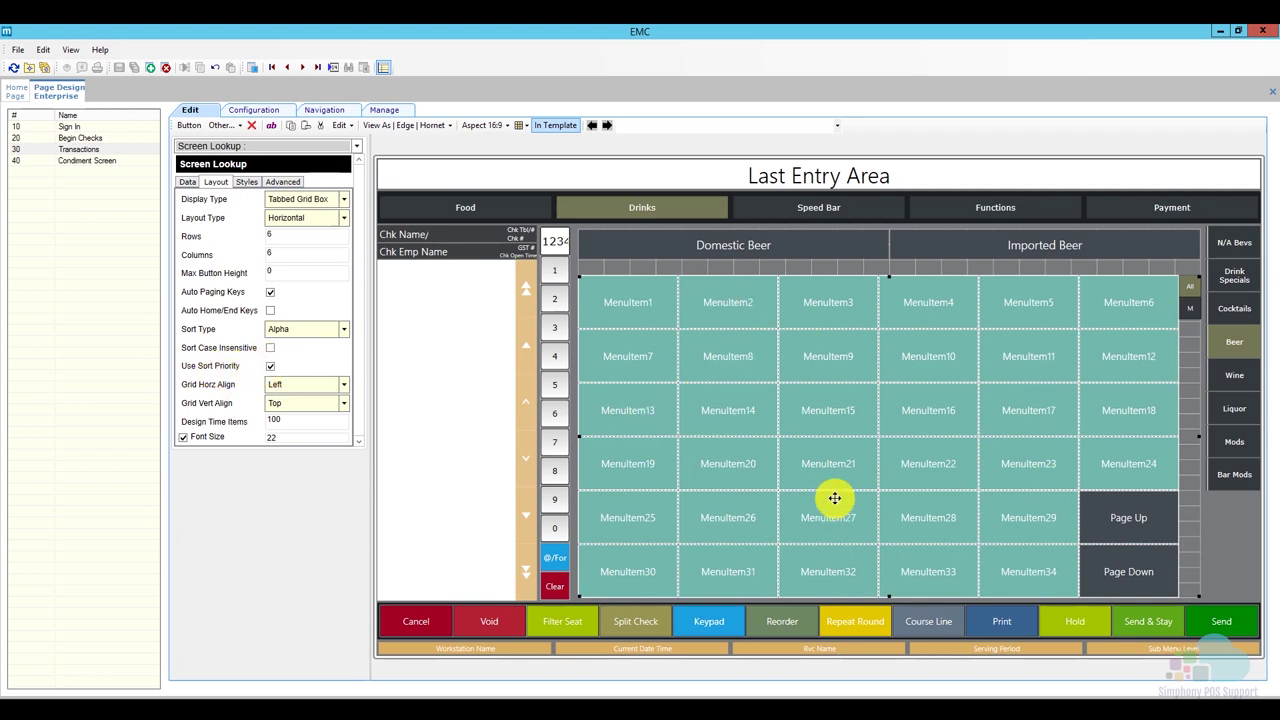
click(270, 367)
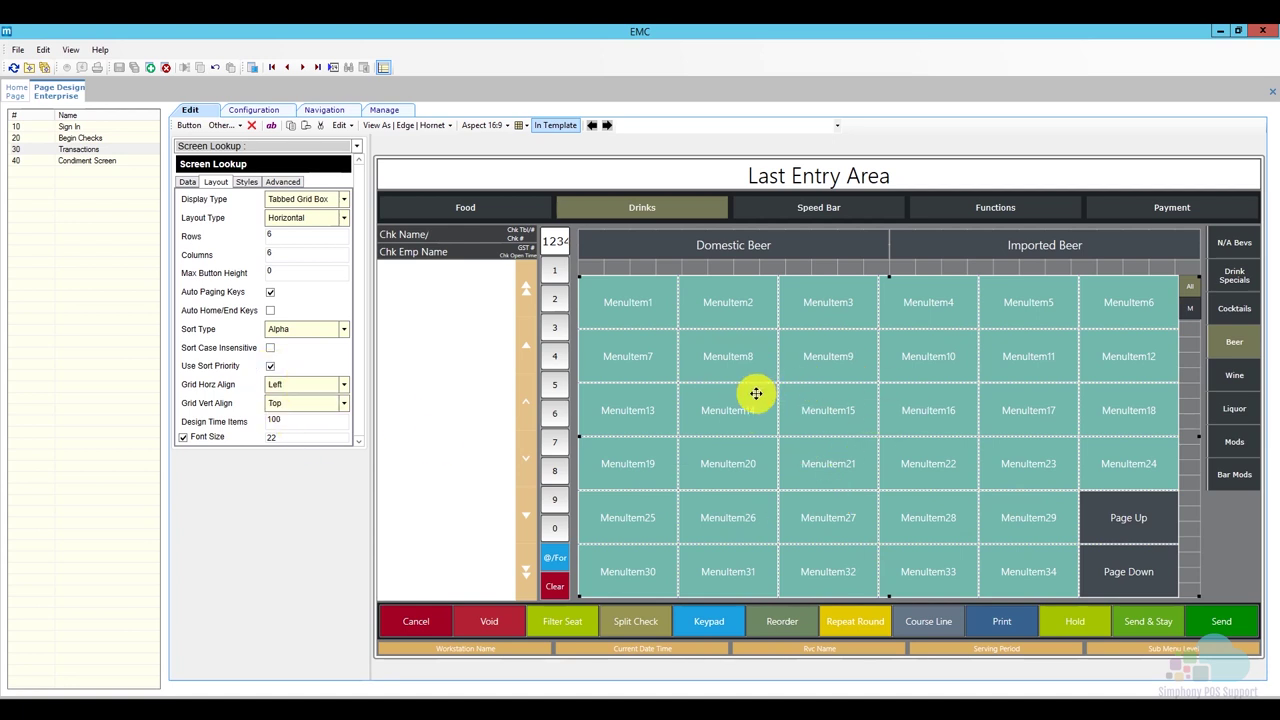
click(299, 334)
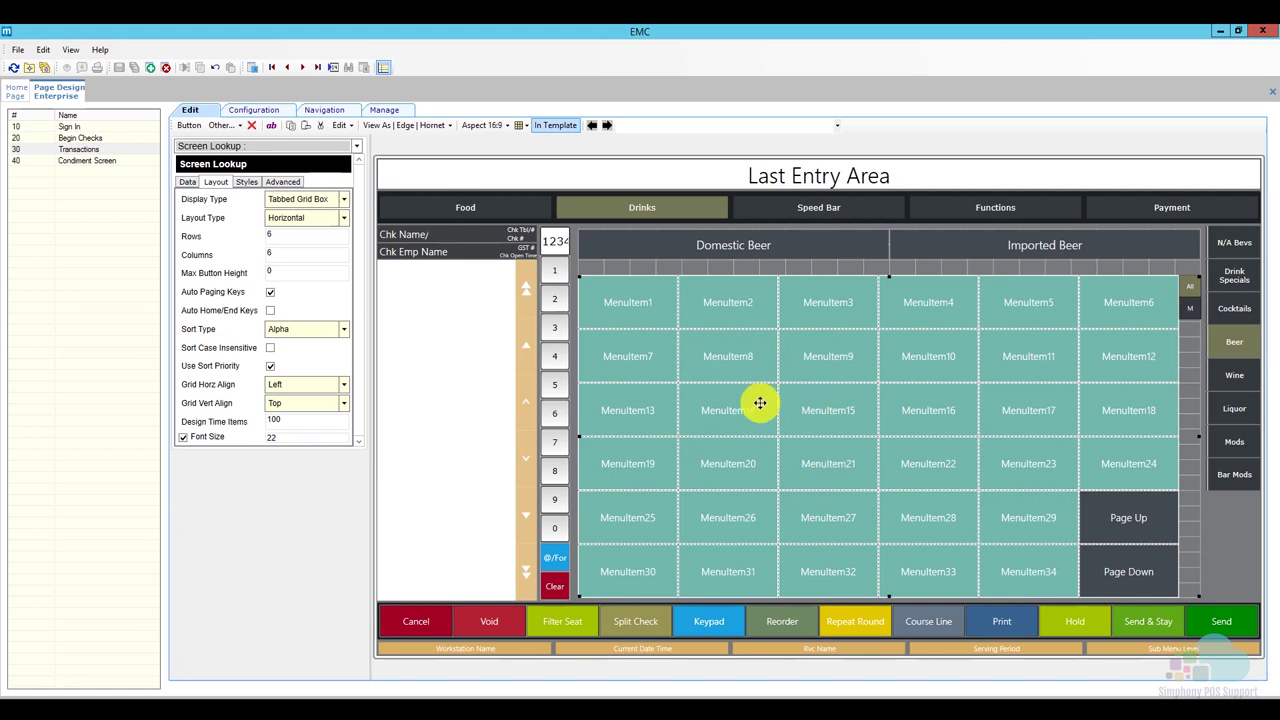
click(344, 331)
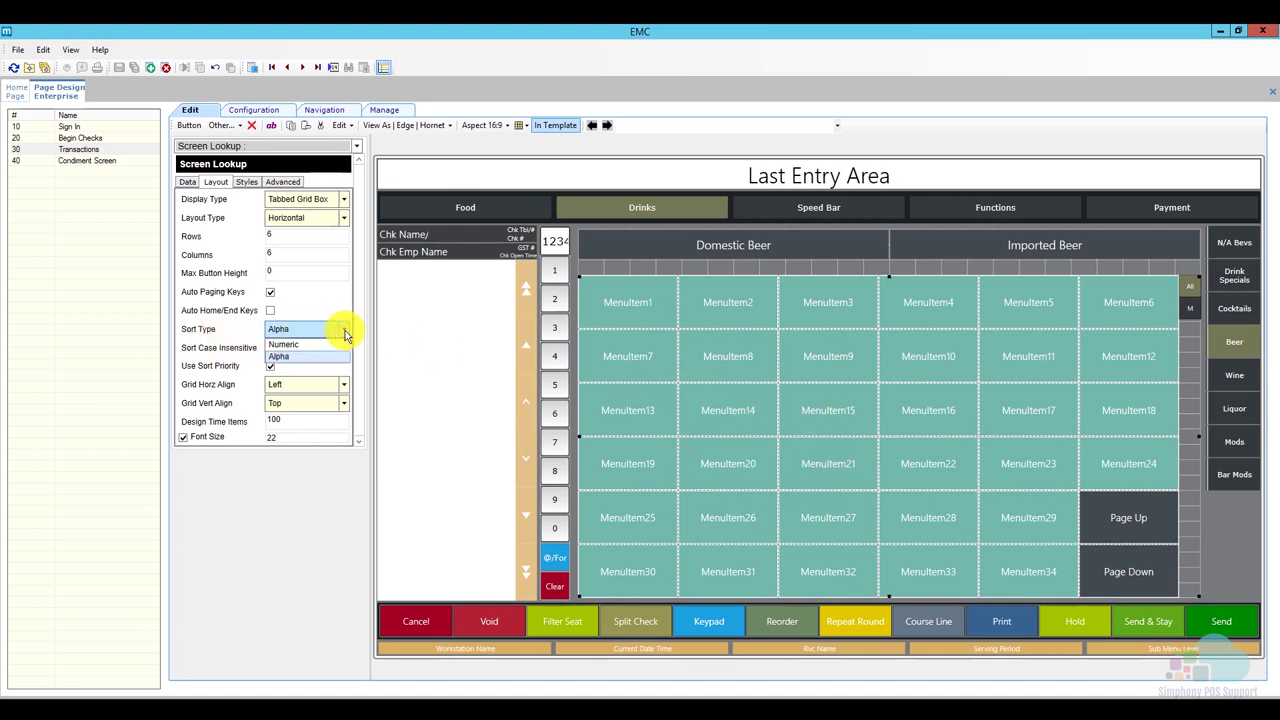
click(300, 356)
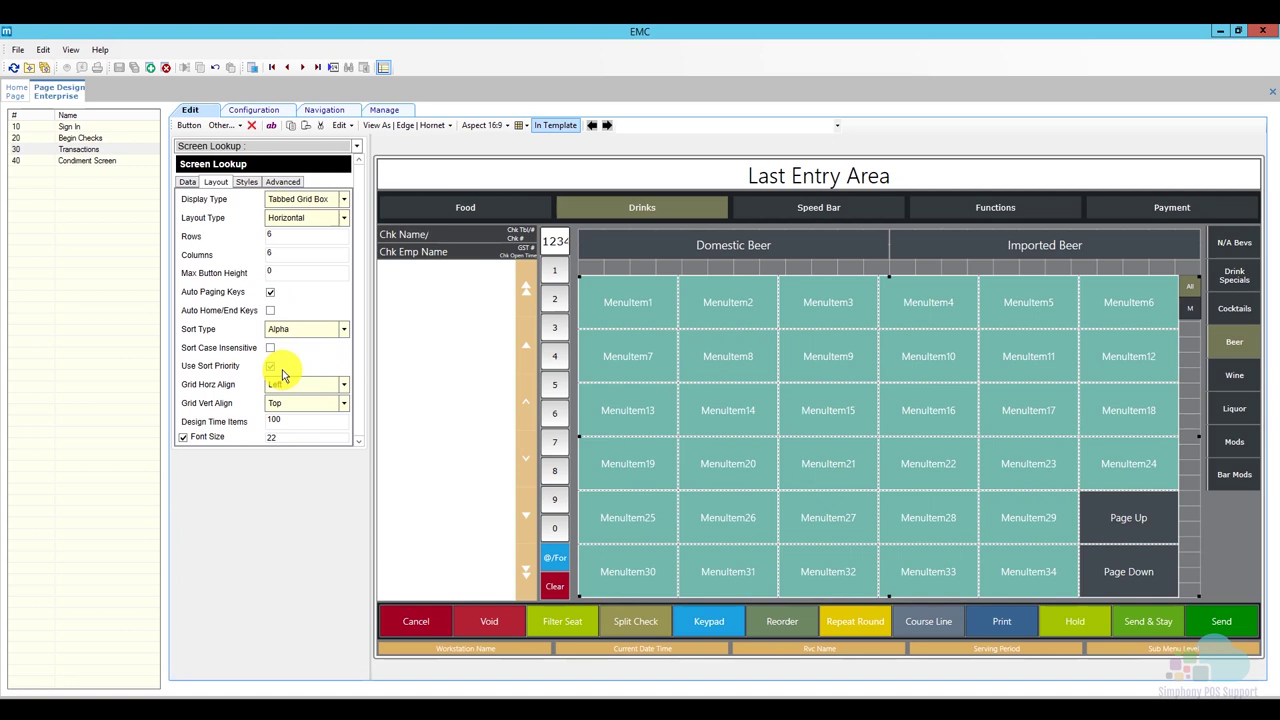
Select the Wine tab's screen lookup, enable Use Sort Priority, and view its Styles settings.
click(1235, 376)
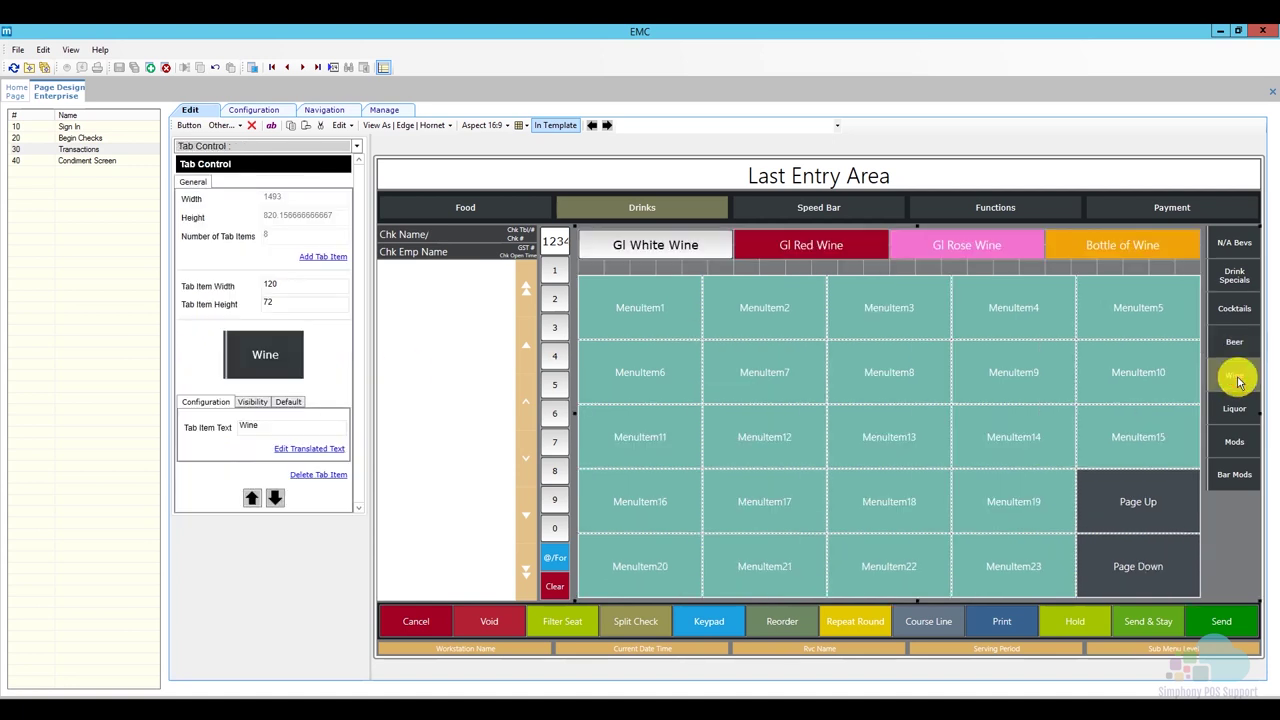
click(799, 386)
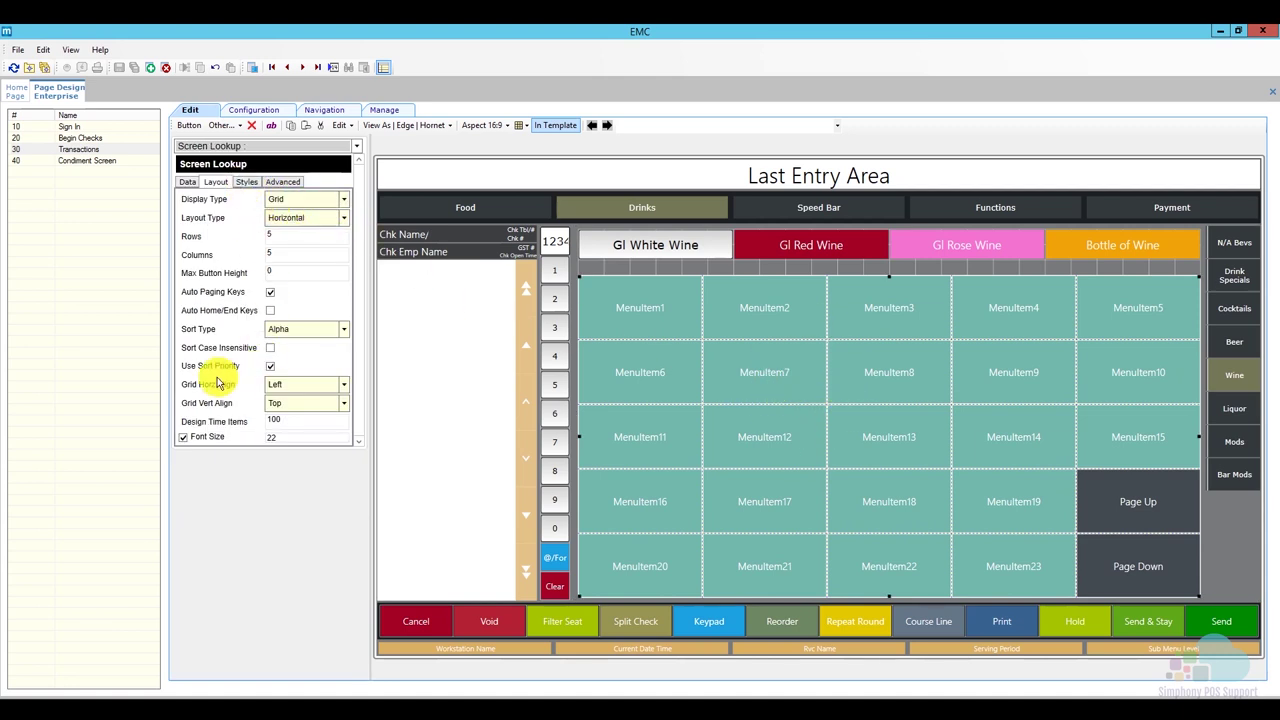
click(269, 368)
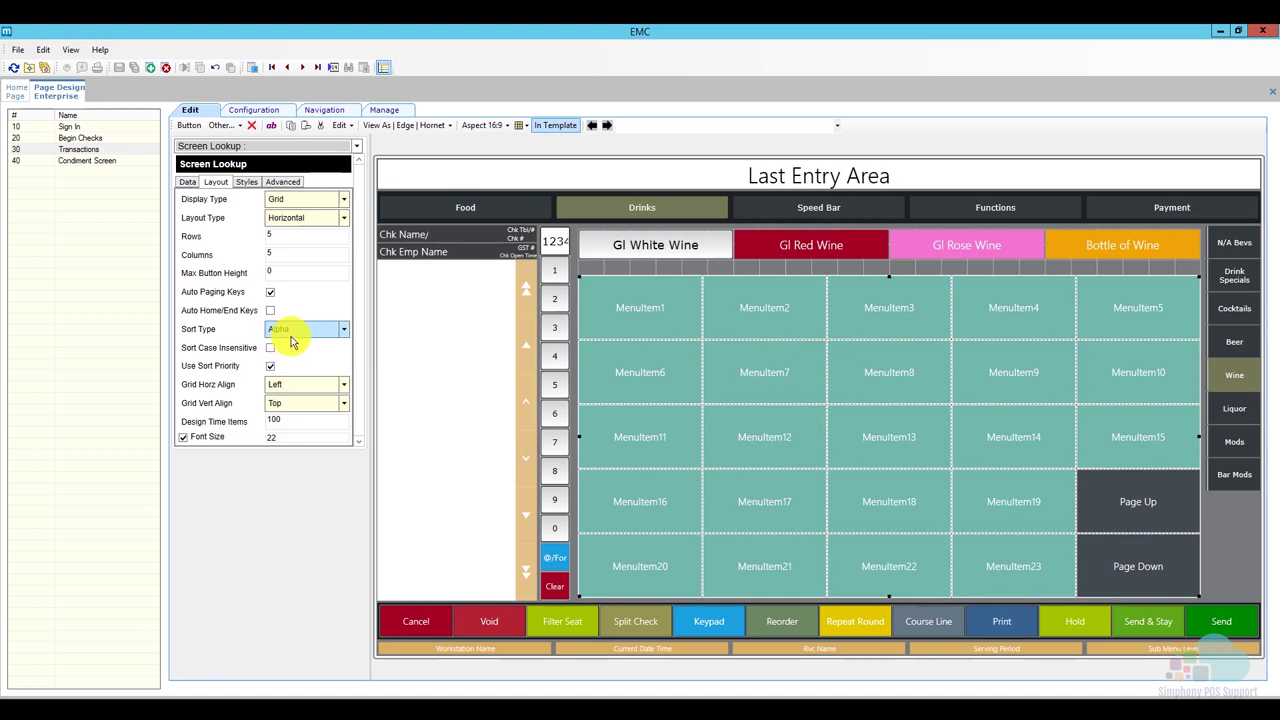
click(246, 181)
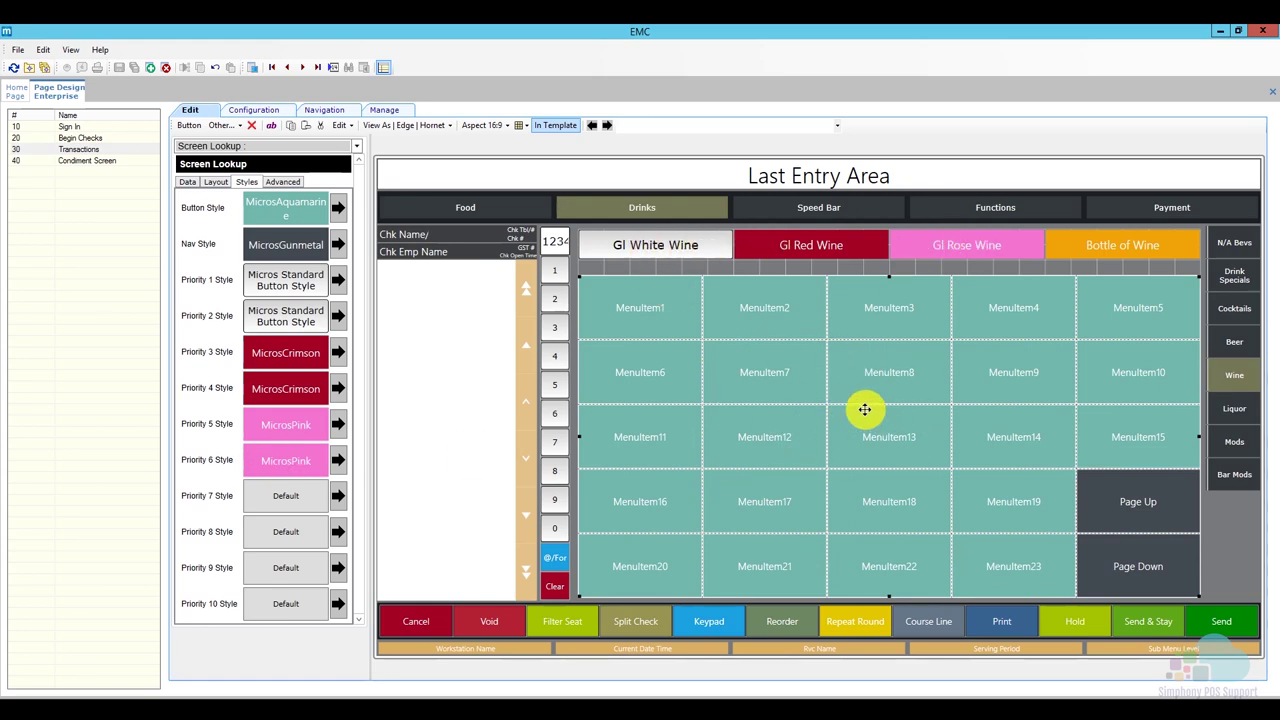
mouse_move(866, 409)
mouse_down()
mouse_move(871, 418)
mouse_move(875, 401)
mouse_move(866, 409)
mouse_up()
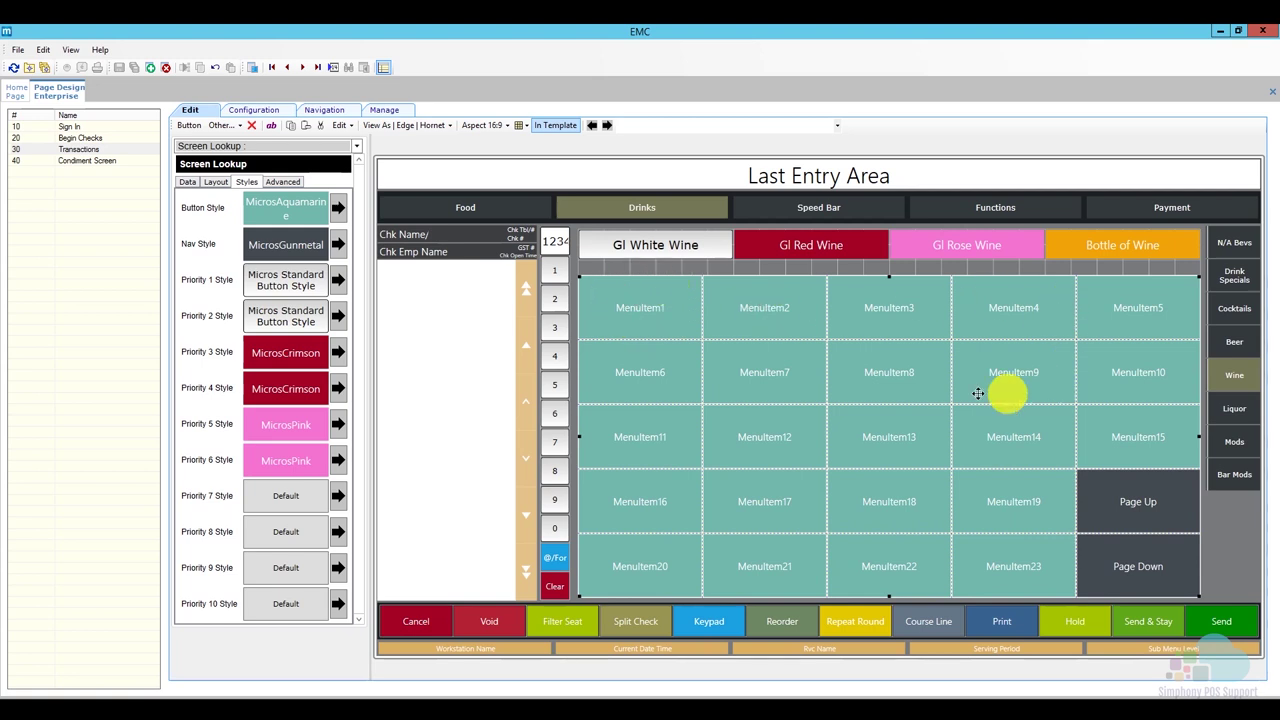
Set the Wine lookup's Priority 1 Style to Emerald and save the Transactions page.
click(338, 280)
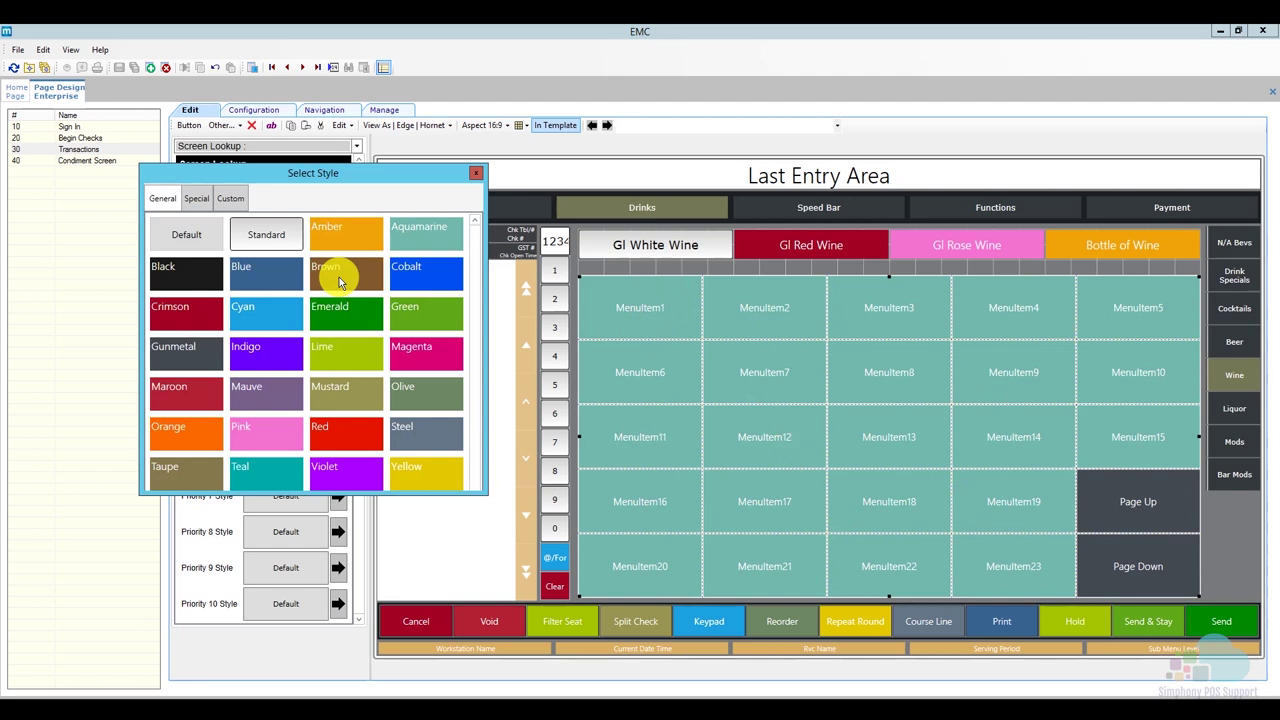
click(341, 316)
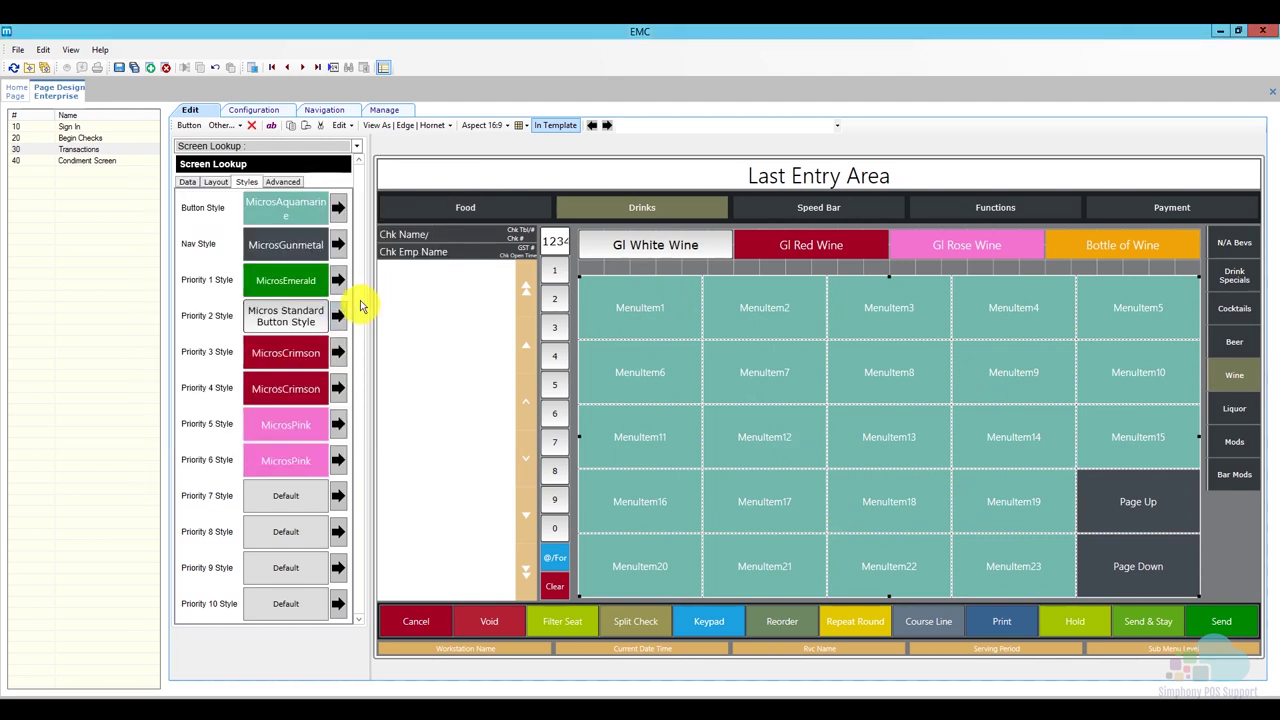
click(119, 68)
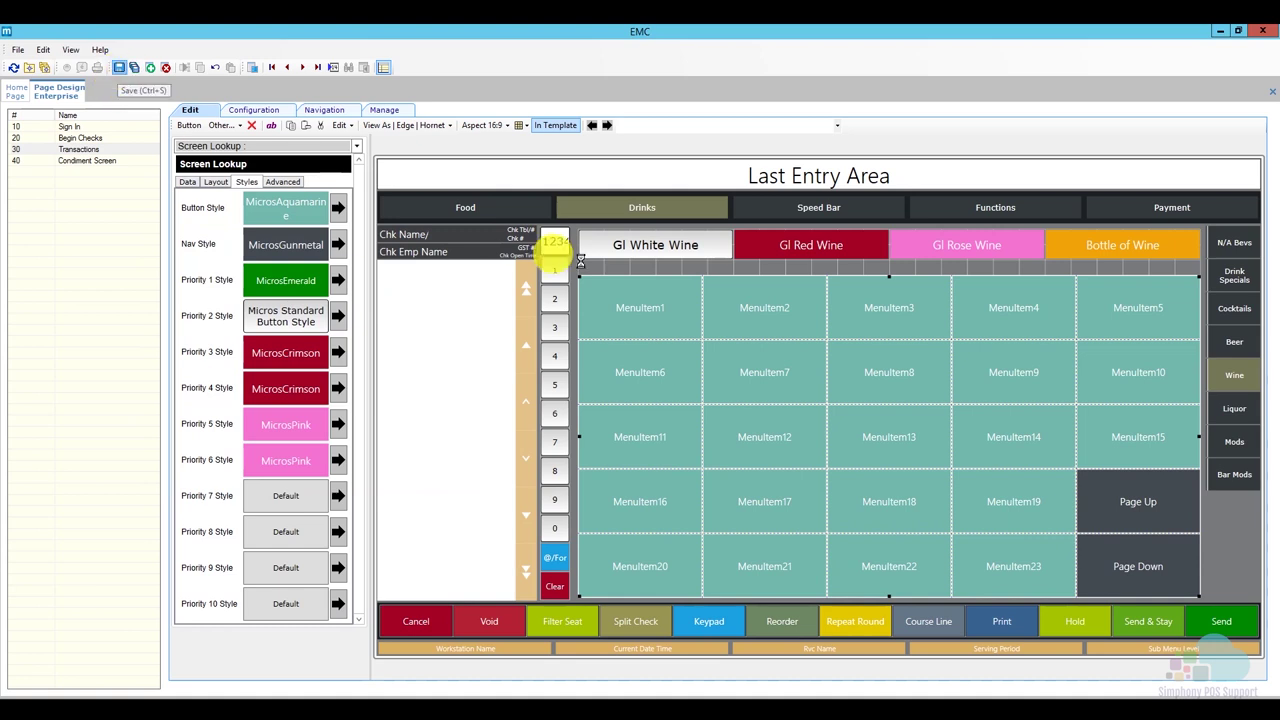
Review the Beer and Wine lookups' priority styles, then close the Page Design tab.
click(611, 292)
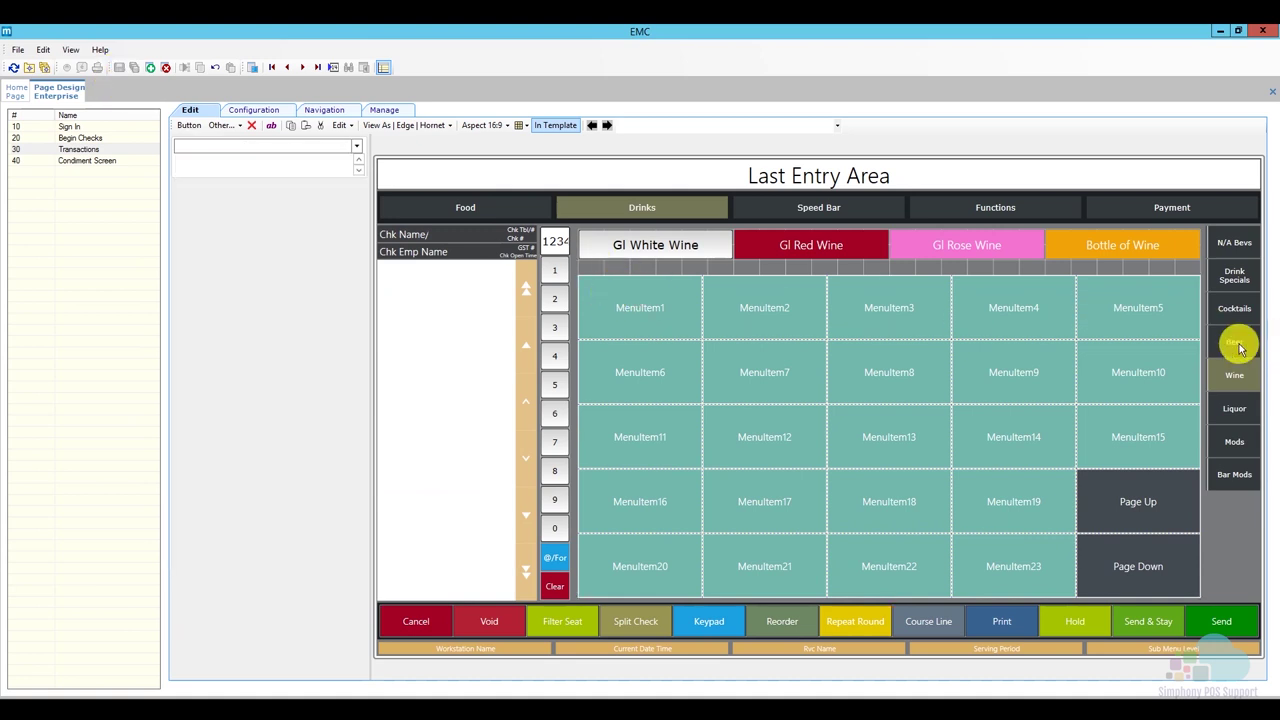
click(1235, 341)
click(634, 340)
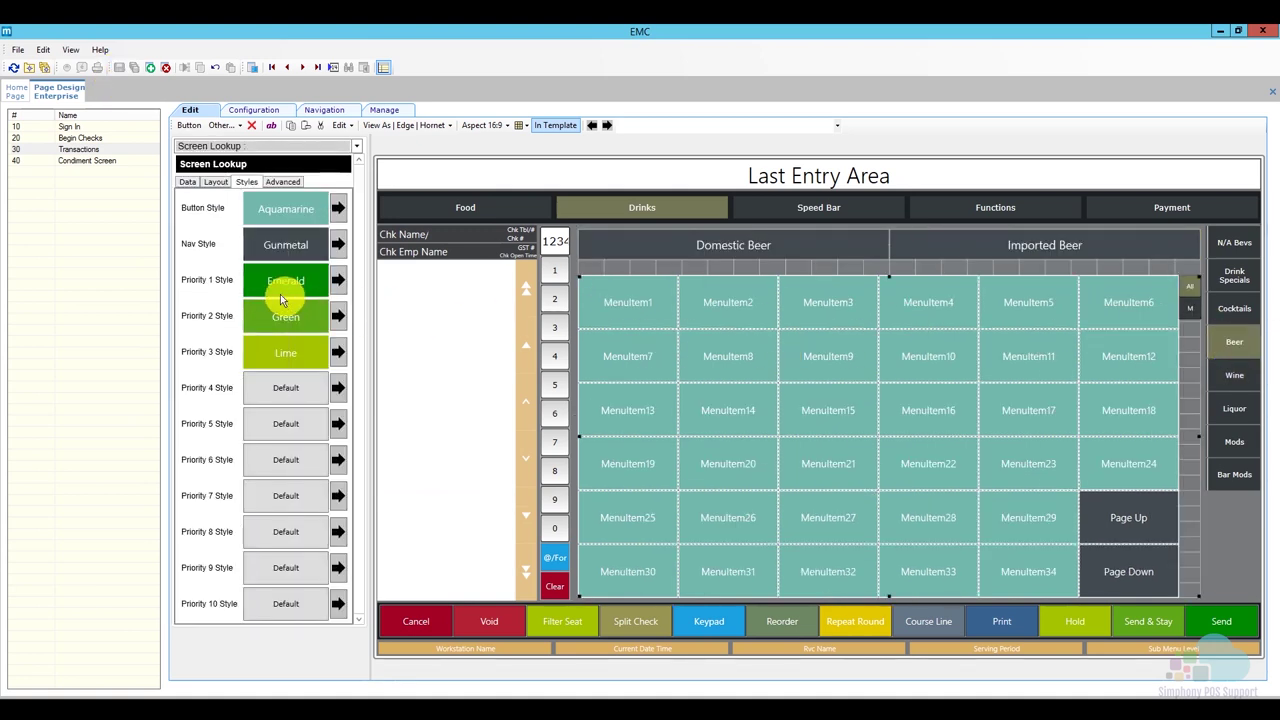
click(1234, 375)
click(797, 364)
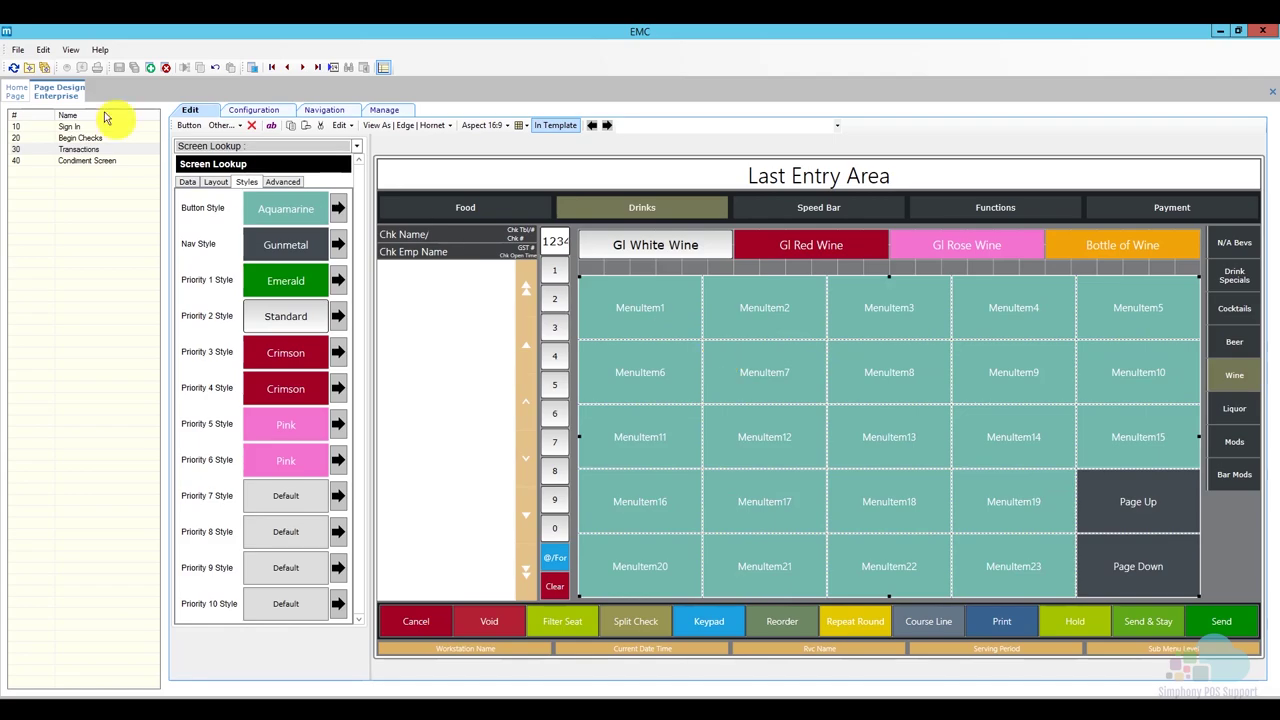
right_click(60, 92)
click(85, 101)
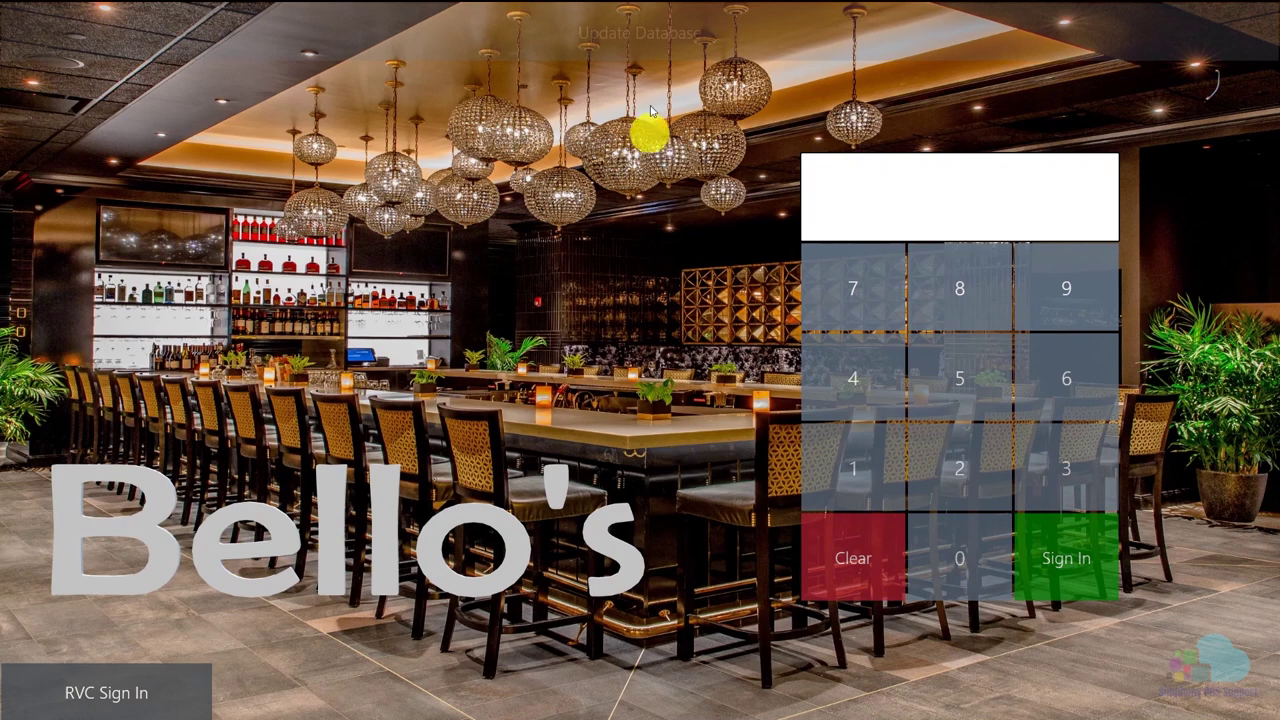
Sign in to the POS workstation with the employee code and begin a Fast Transaction.
click(865, 472)
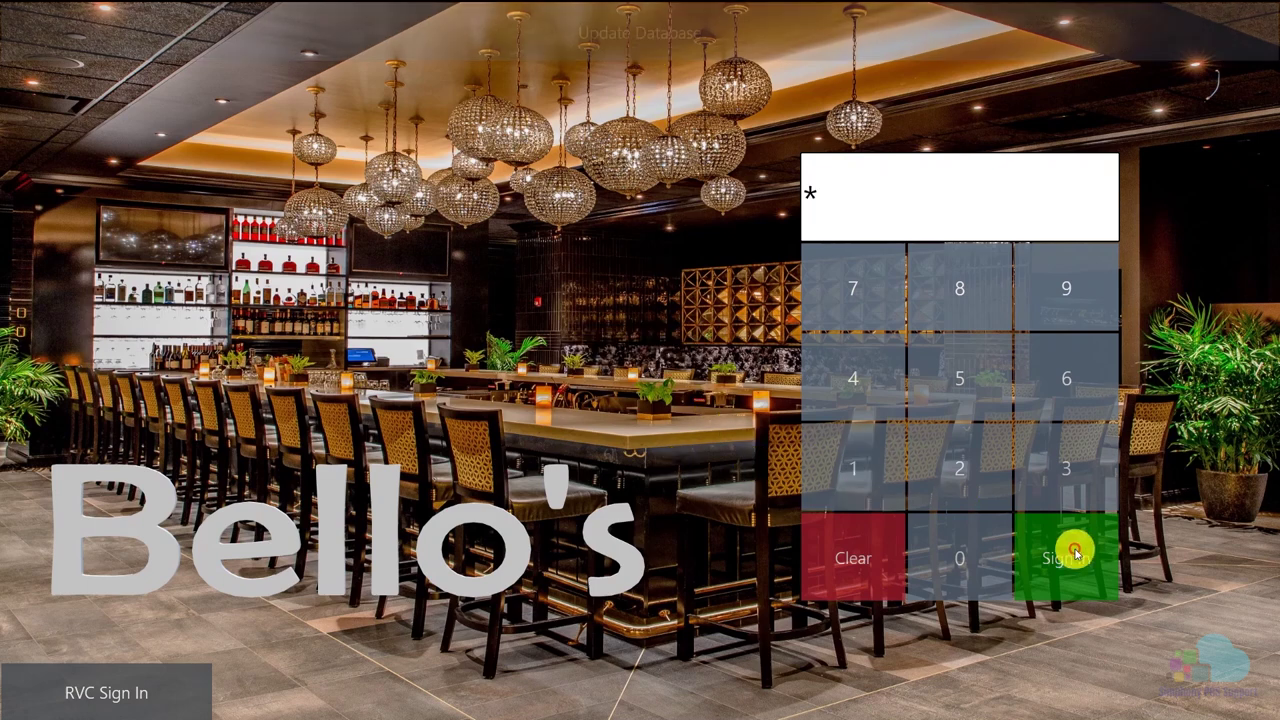
click(1071, 543)
click(647, 111)
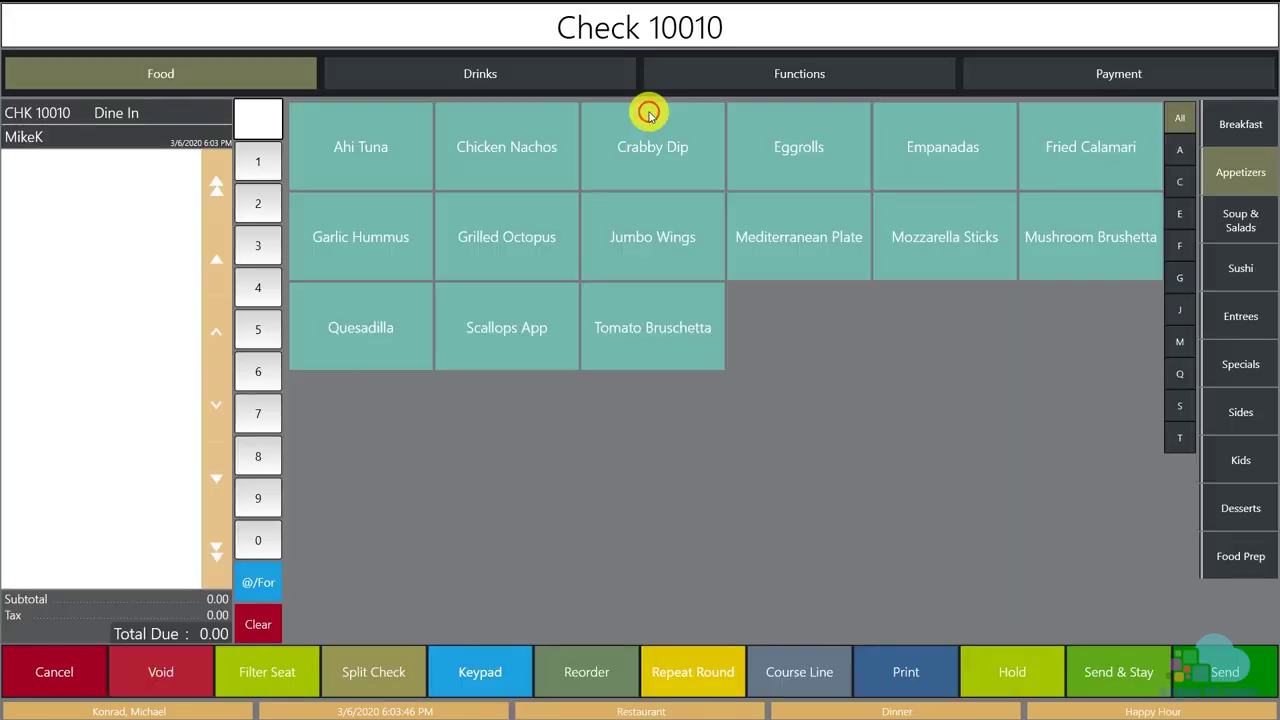
Ring up HH Beer from Drinks > Beer and HH Wine from the Wine list.
click(548, 80)
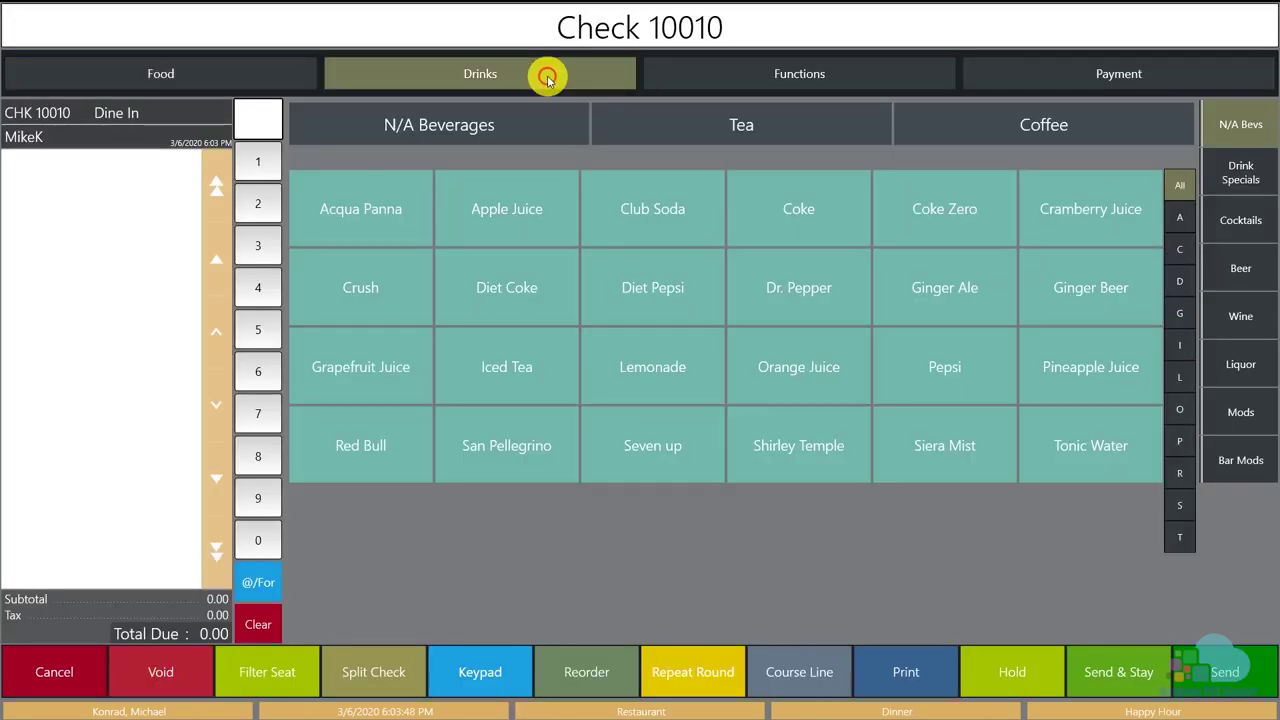
click(1229, 256)
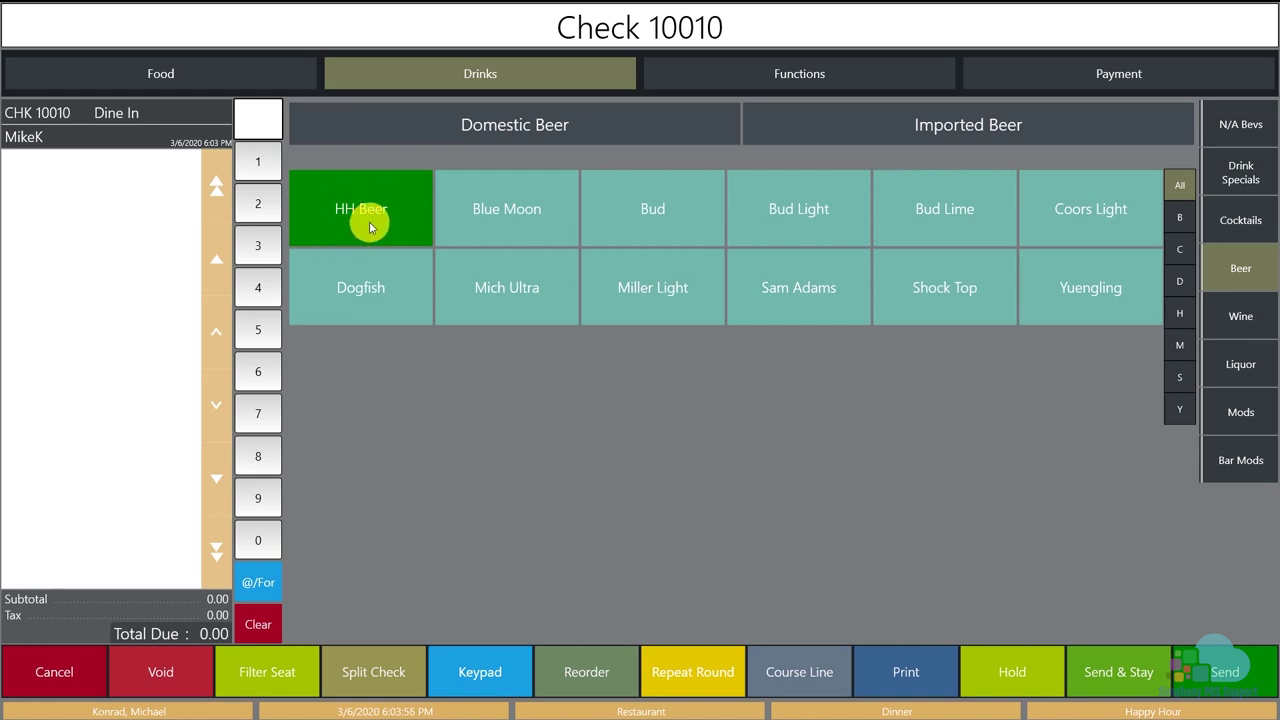
click(369, 227)
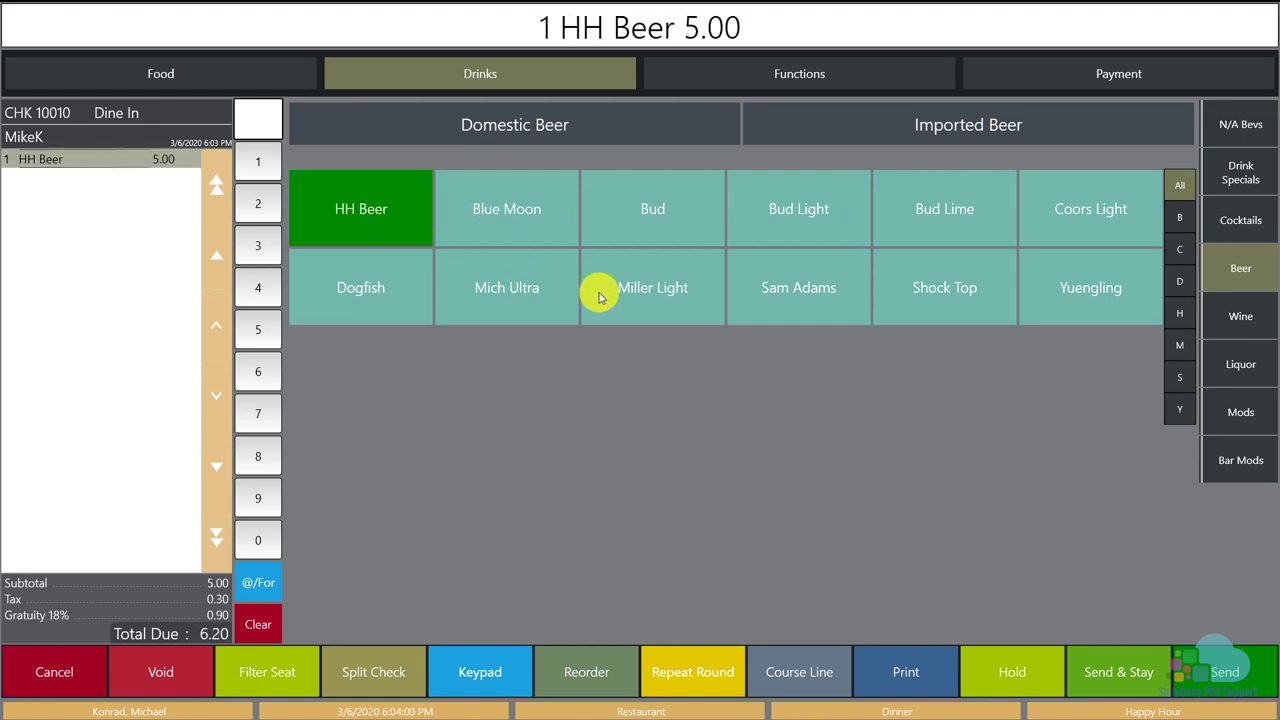
click(1238, 317)
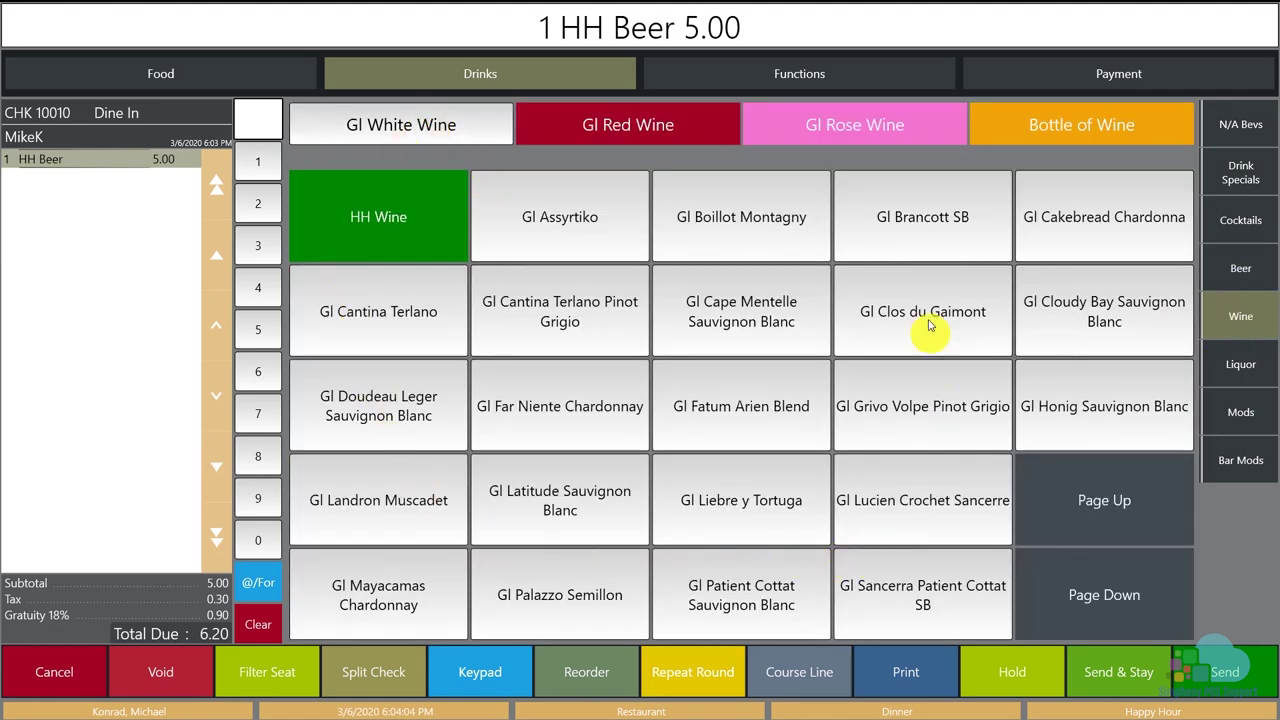
click(430, 222)
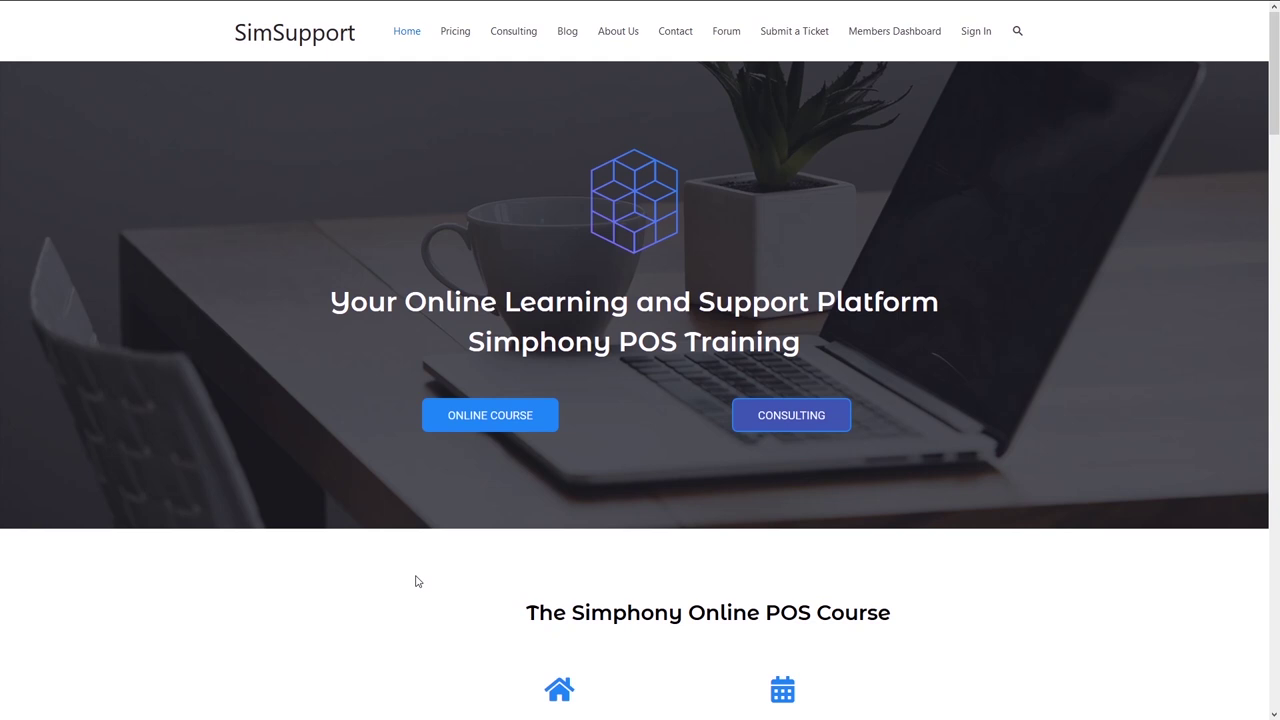
Open ONLINE COURSE and scroll down to the Simphony Learning Platform course topics.
click(467, 426)
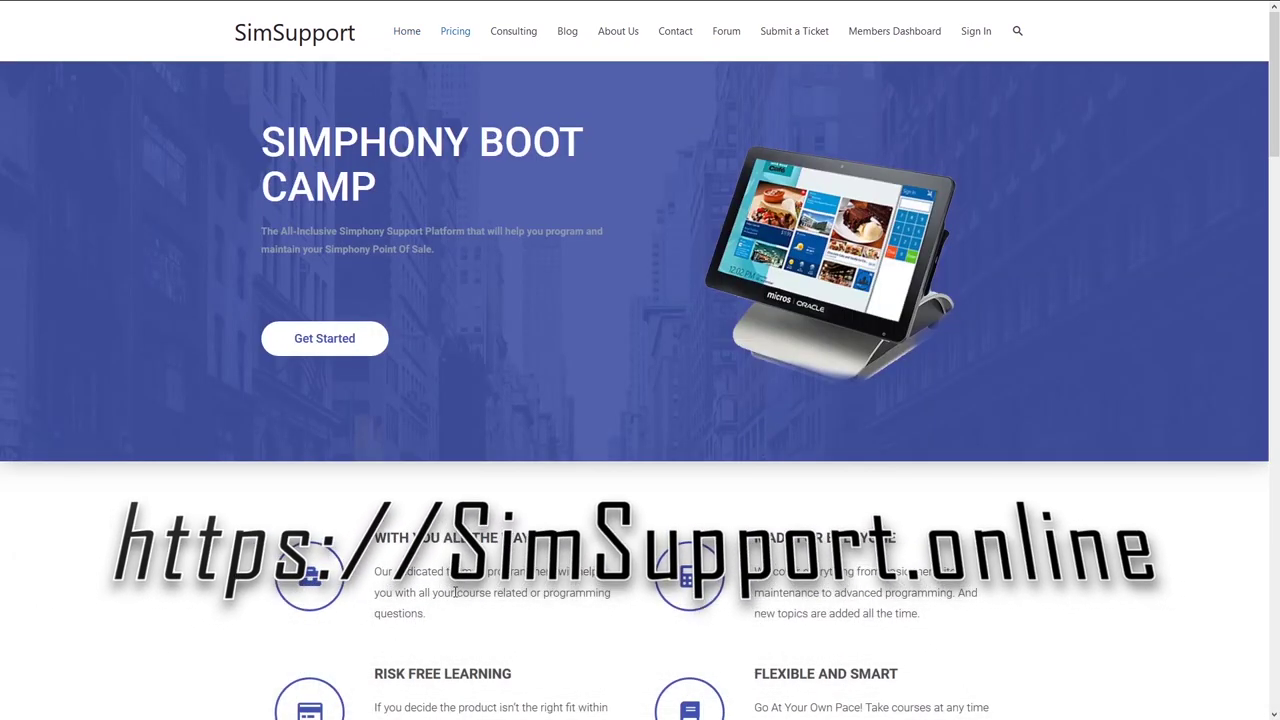
scroll(455, 592, down, 3)
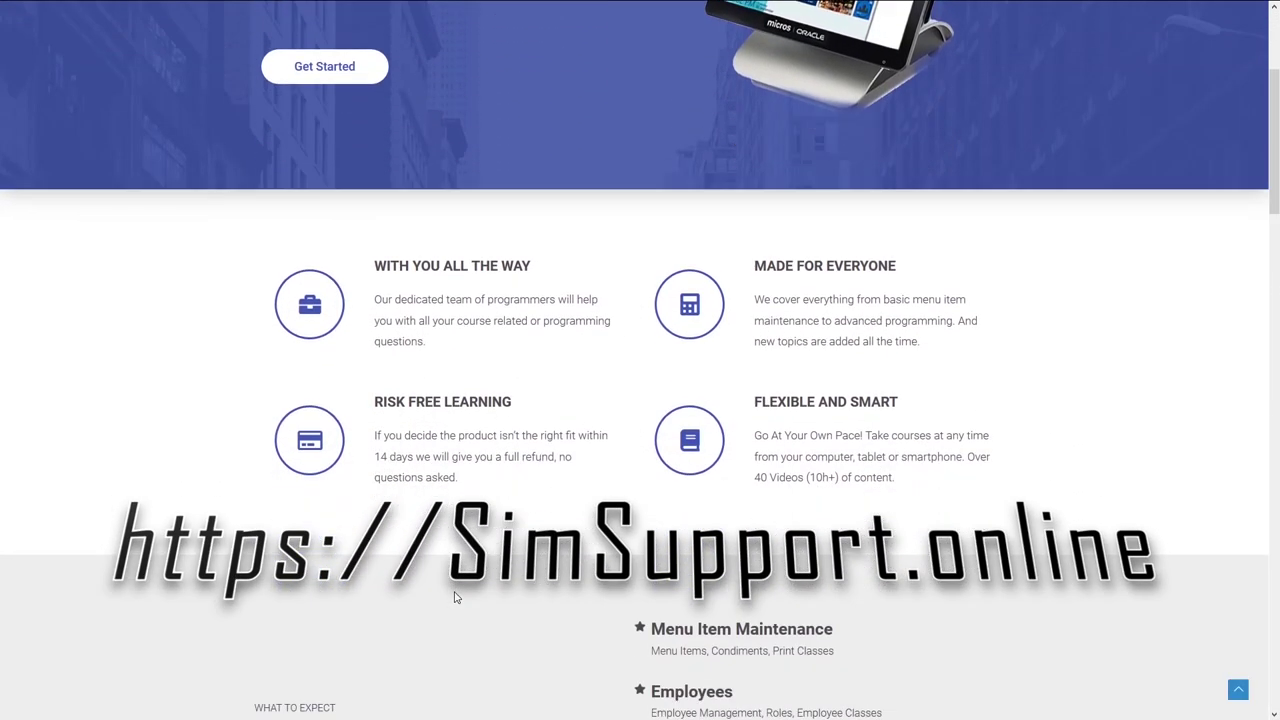
scroll(455, 597, down, 2)
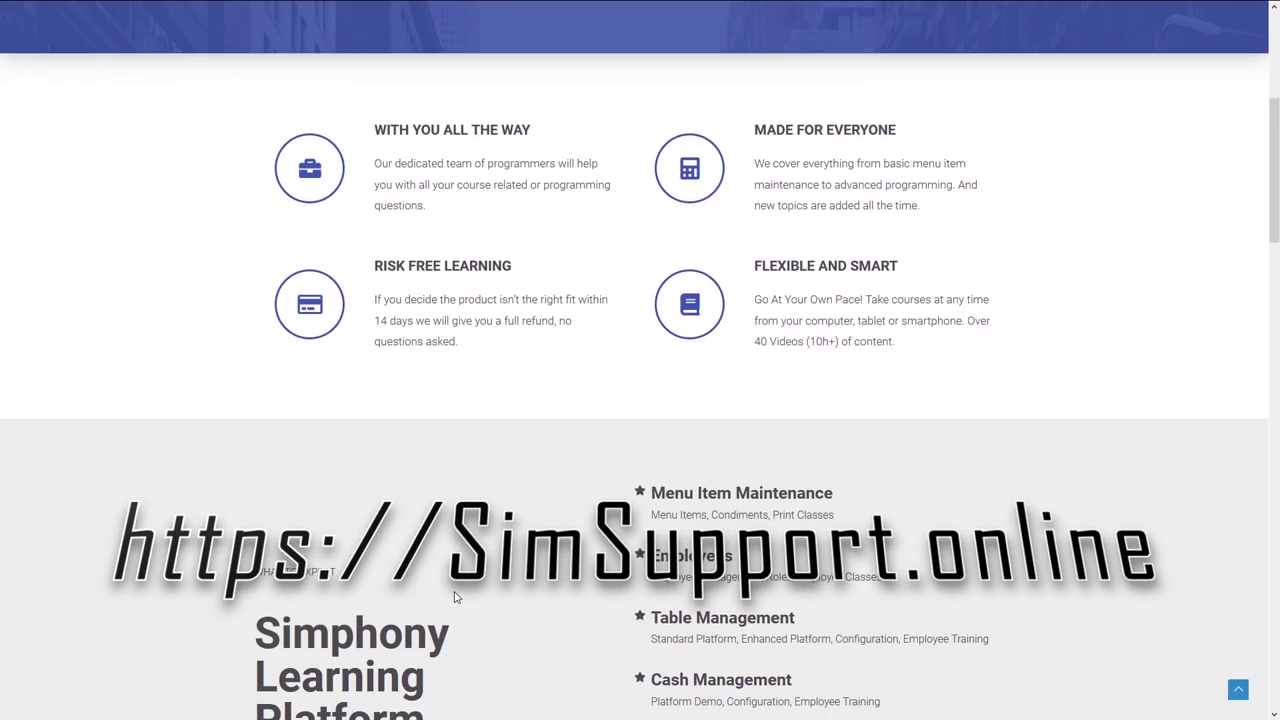
scroll(455, 597, down, 1)
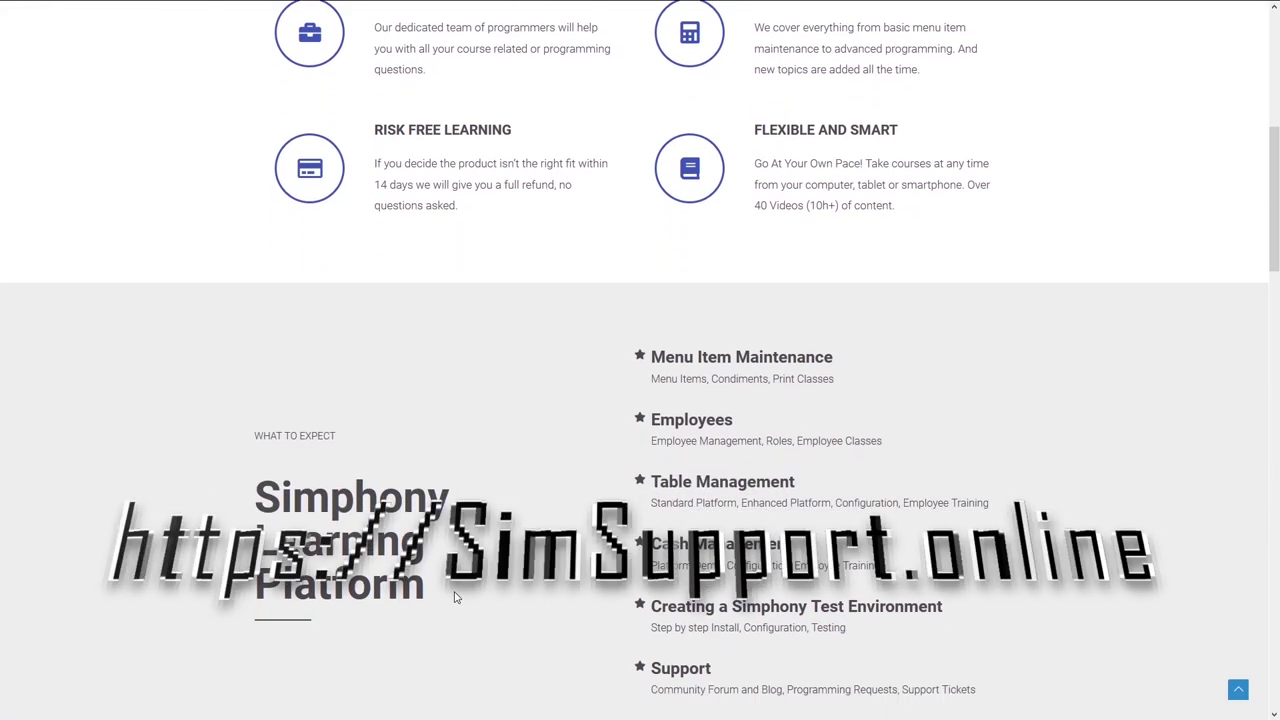